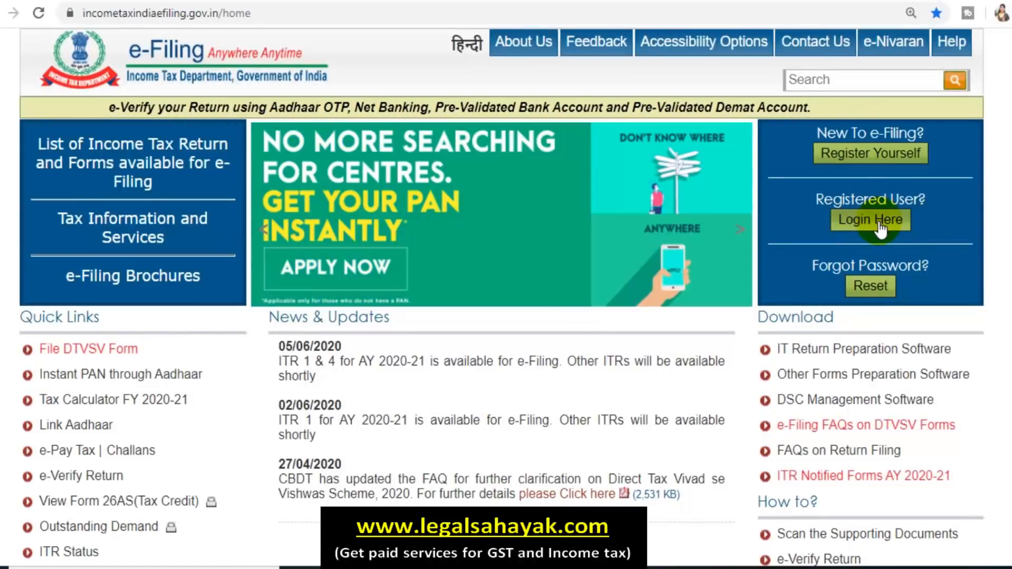
Step: Sign in to the e-Filing account and bring up the My Account services list
left_click(880, 228)
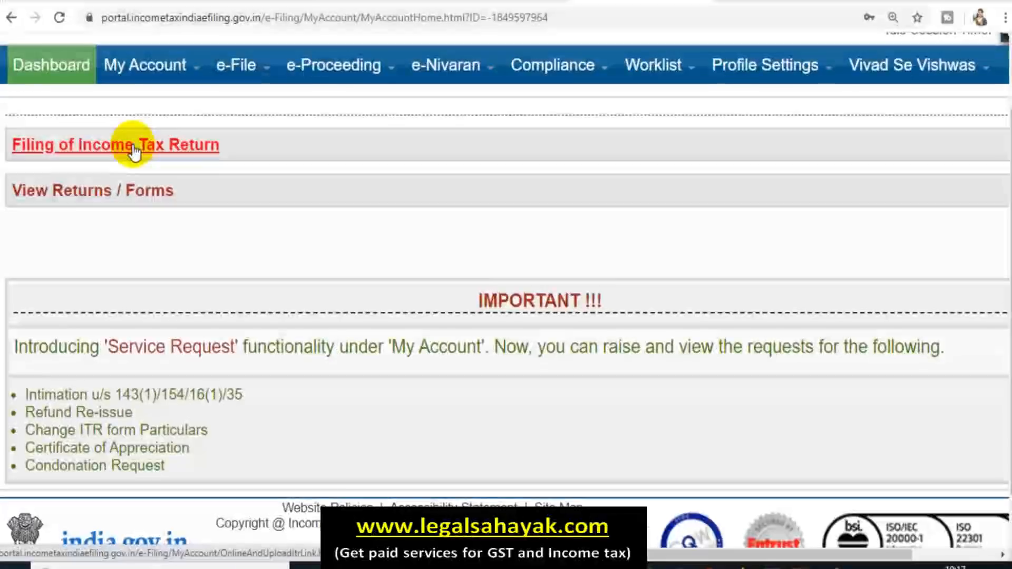
left_click(145, 74)
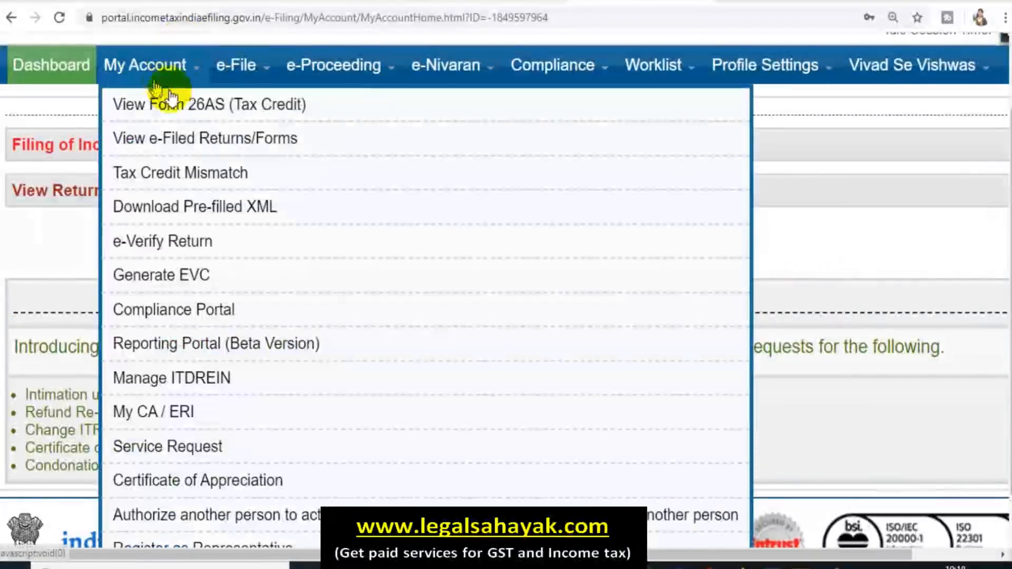
Step: Close the My Account menu so the dashboard's return-filing options show
mouse_move(347, 95)
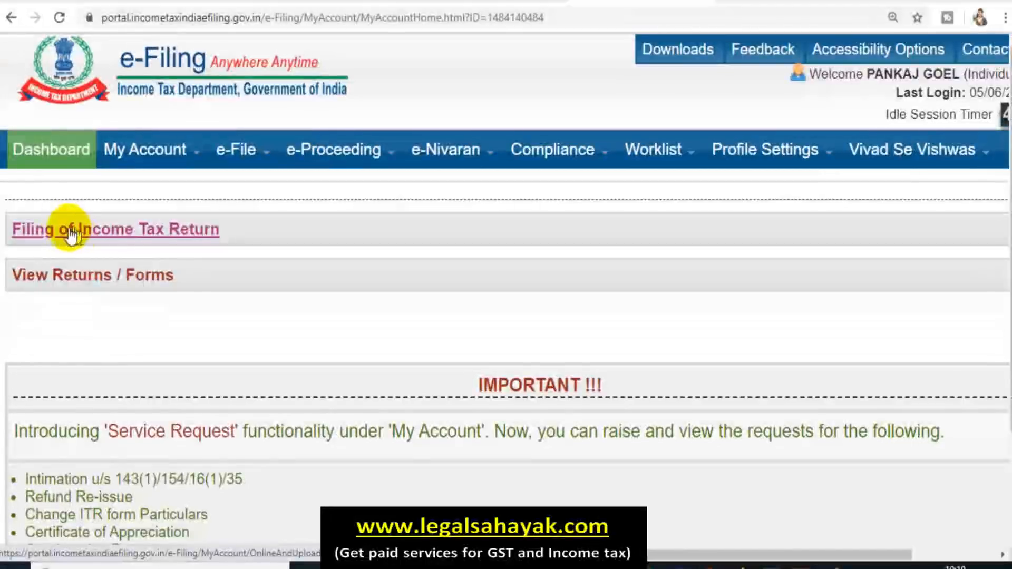
Step: Start an ITR-1 for AY 2020-21 as Original/Revised, using Prepare and Submit Online
left_click(100, 238)
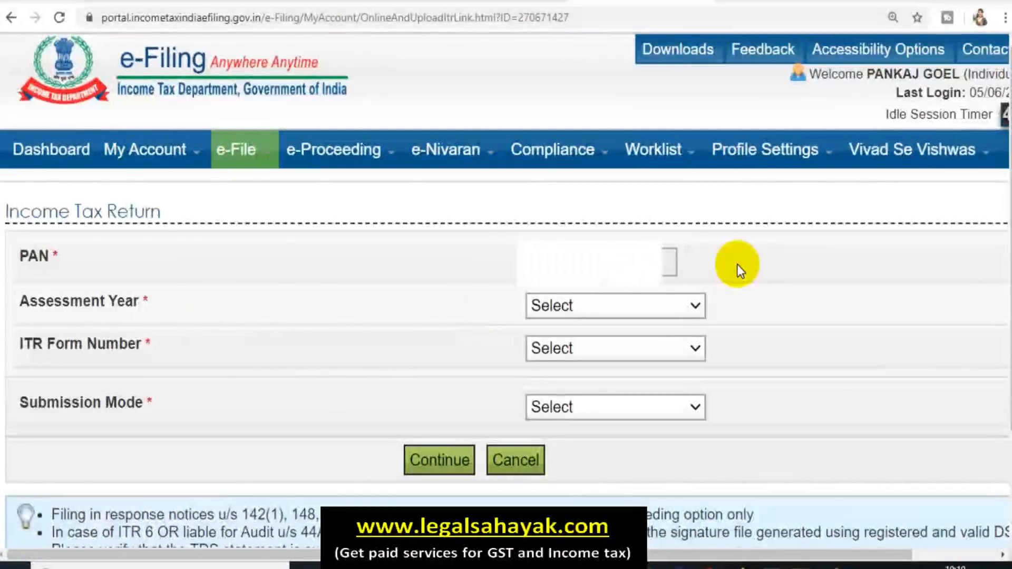
left_click(671, 306)
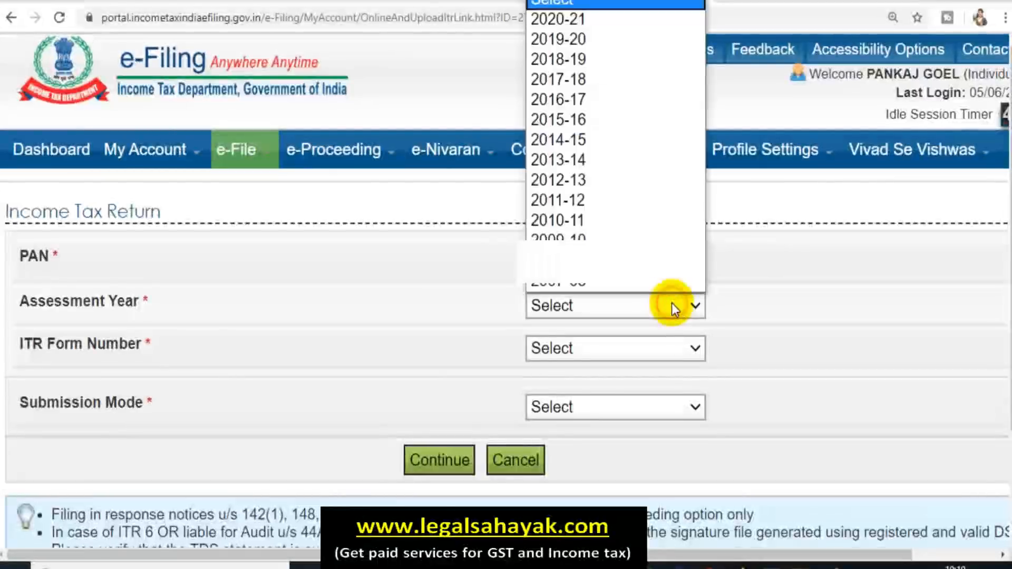
left_click(616, 21)
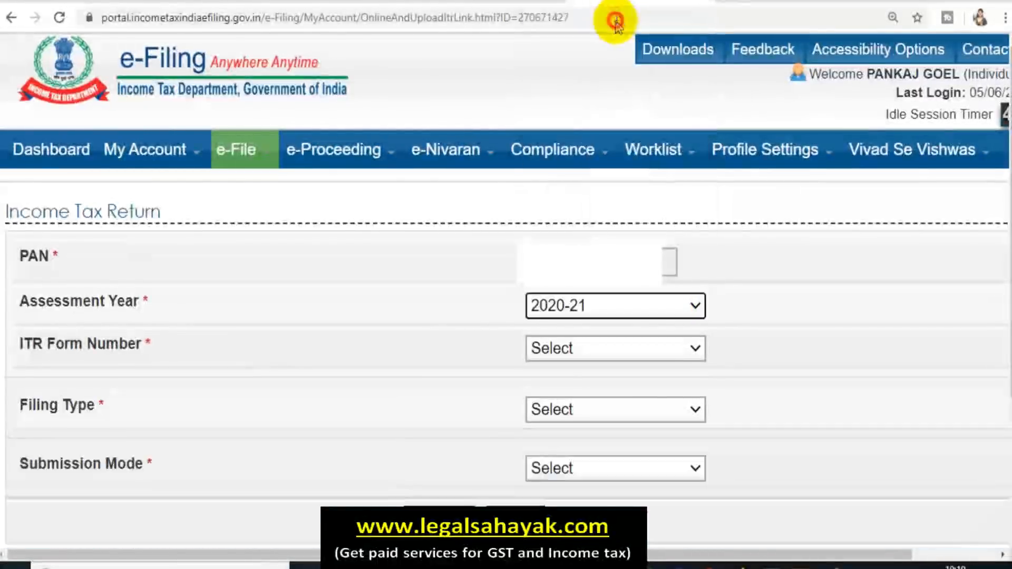
left_click(635, 356)
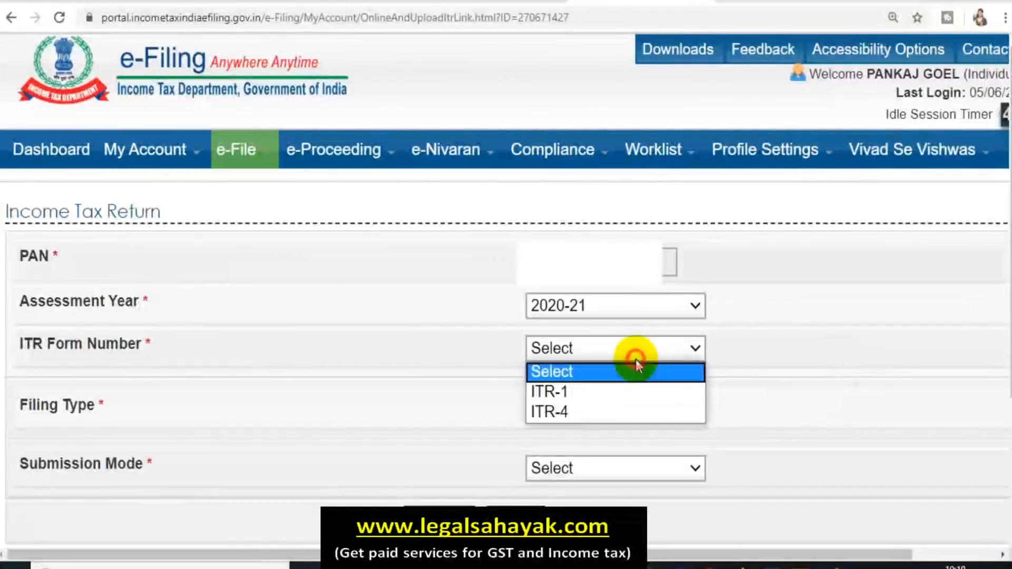
left_click(609, 398)
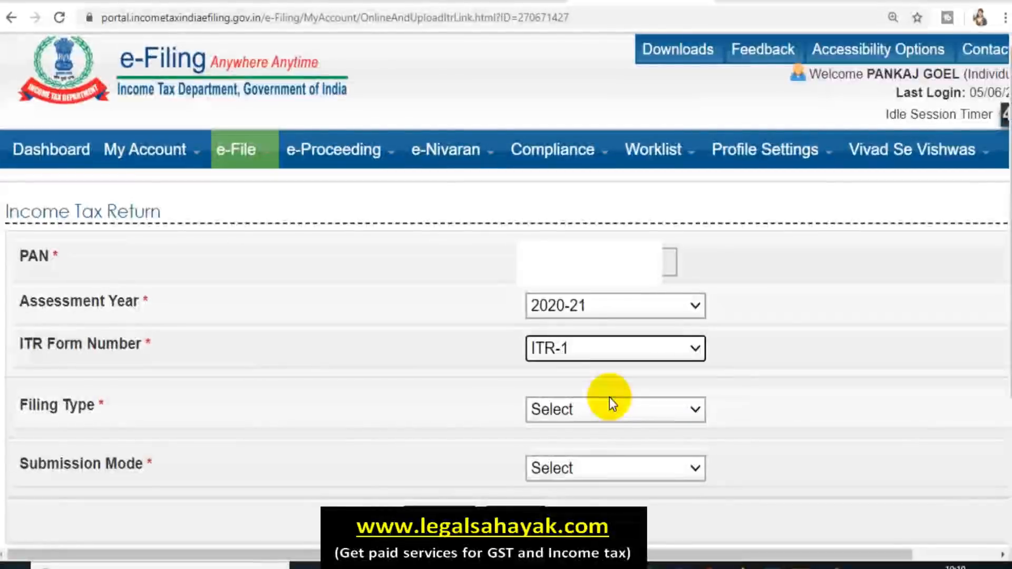
left_click(594, 414)
left_click(594, 452)
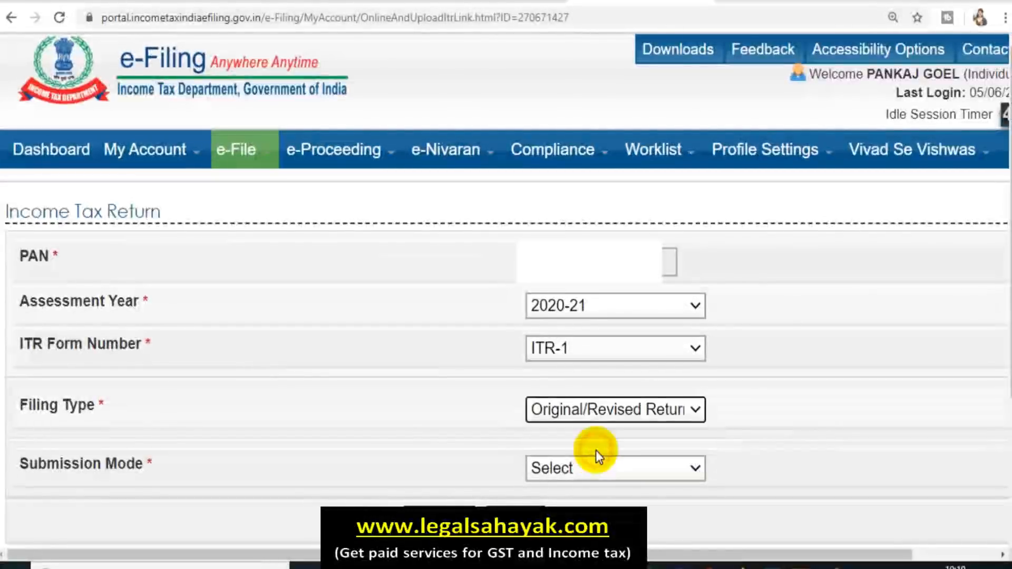
left_click(596, 469)
left_click(596, 511)
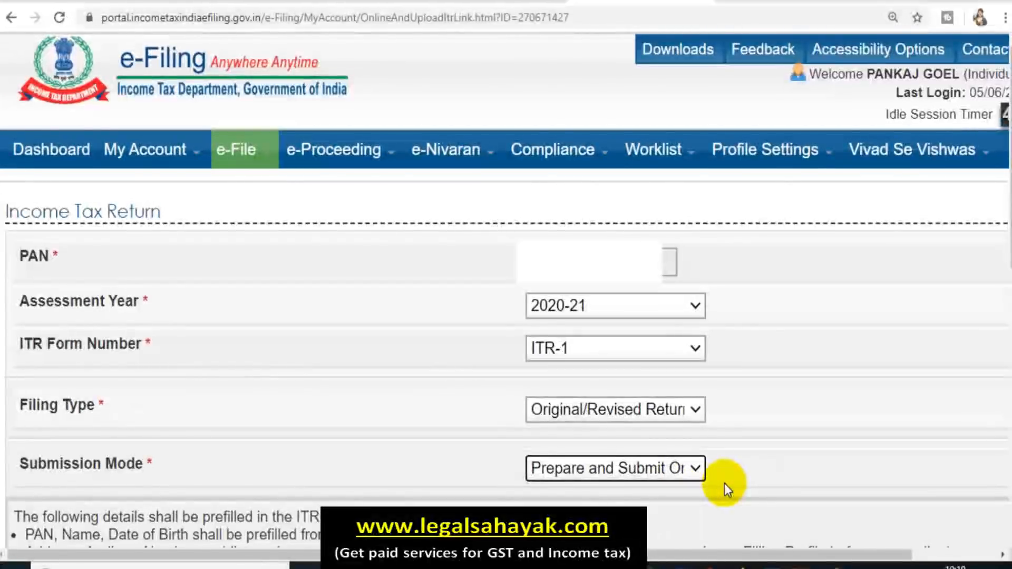
scroll(113, 428, "down", 5)
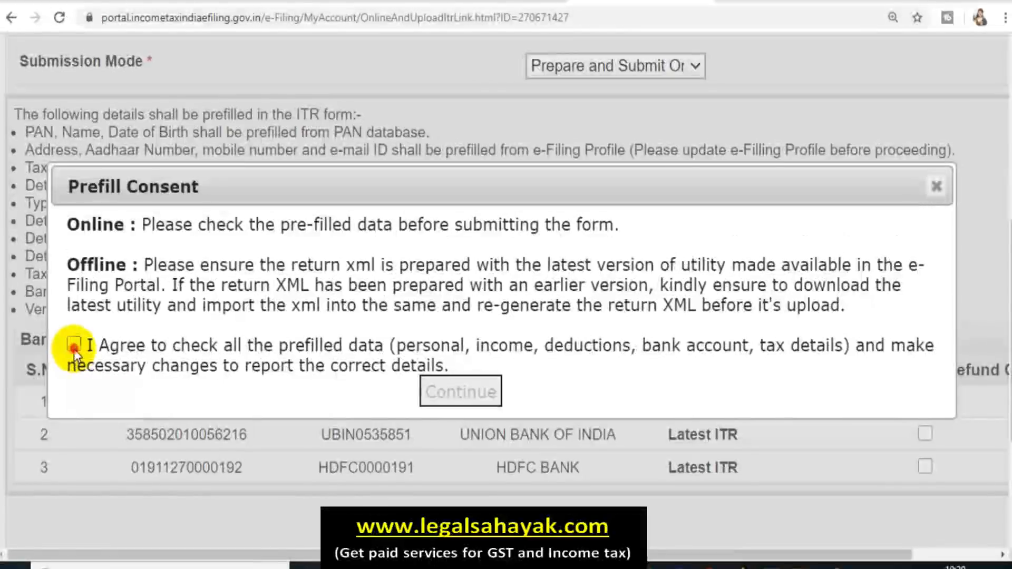
Step: Agree to the prefill consent and continue to the online ITR-1 Sahaj form
left_click(74, 348)
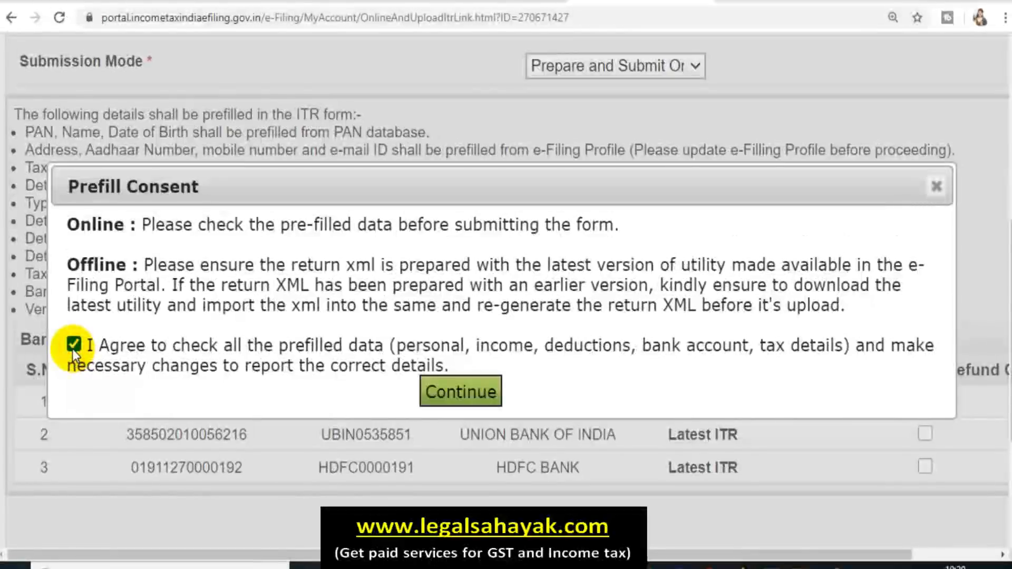
left_click(457, 395)
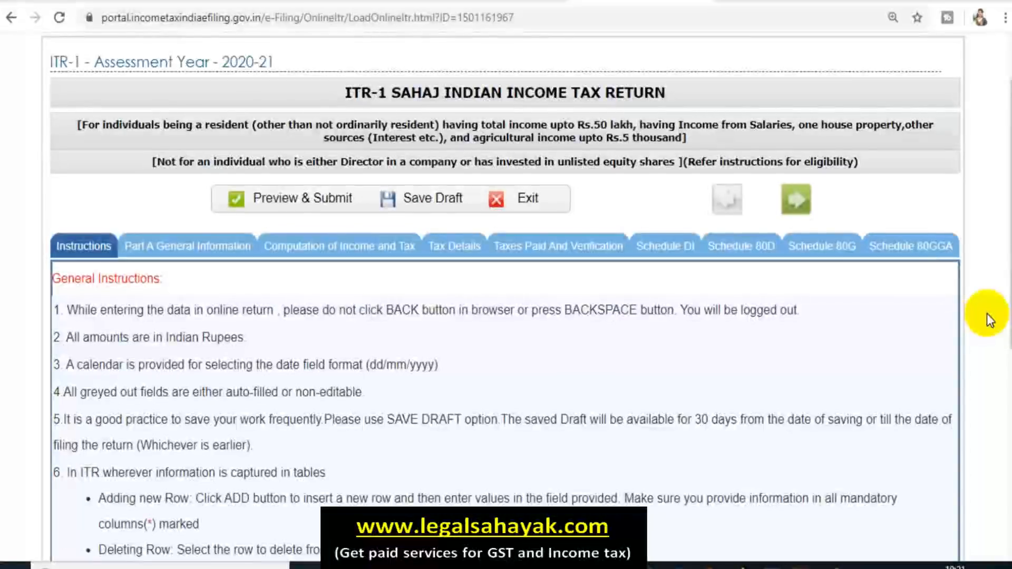
scroll(987, 314, "up", 2)
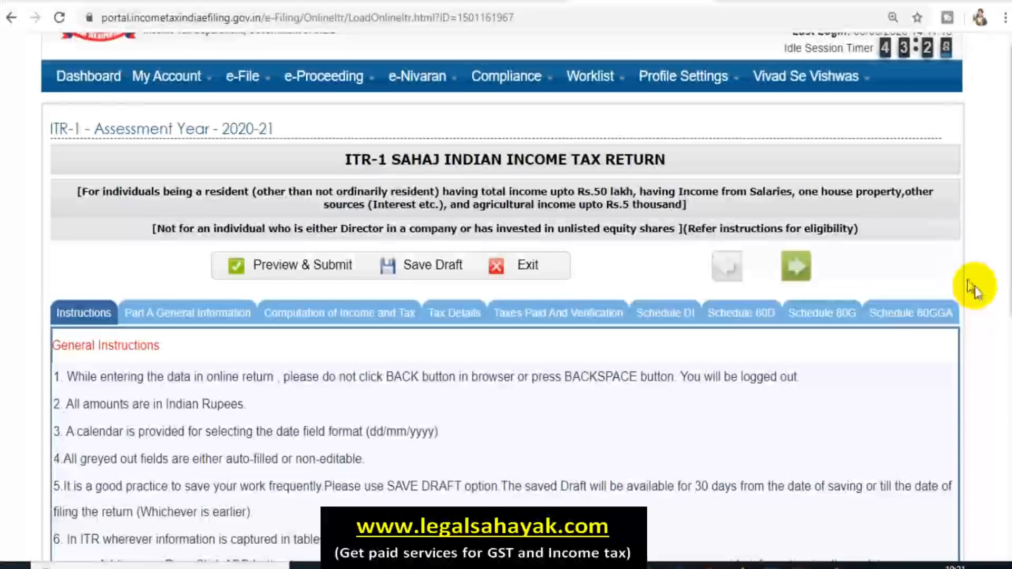
scroll(972, 289, "down", 2)
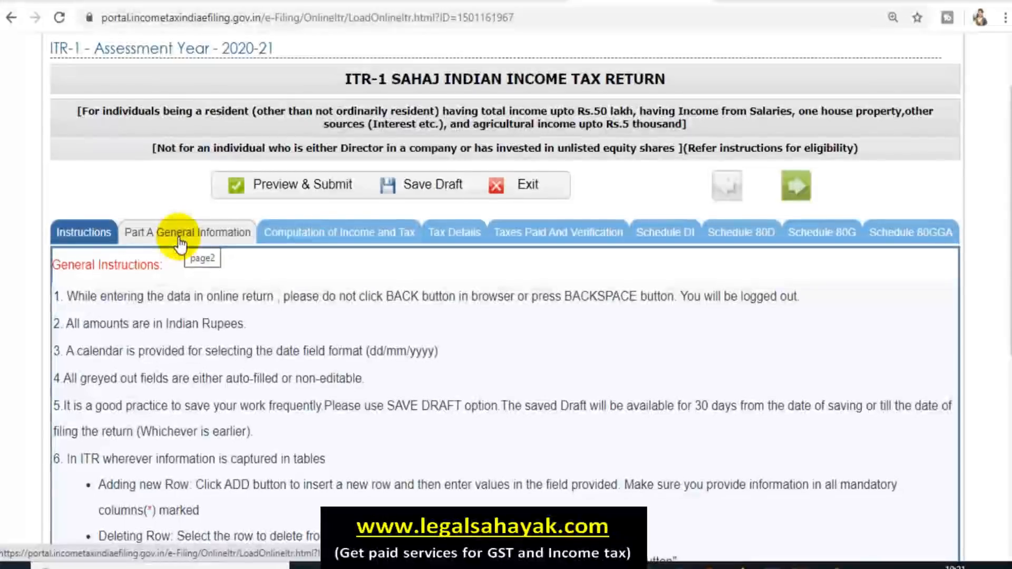
Step: Open Part A General Information and bring the Nature of employment field into view
left_click(179, 243)
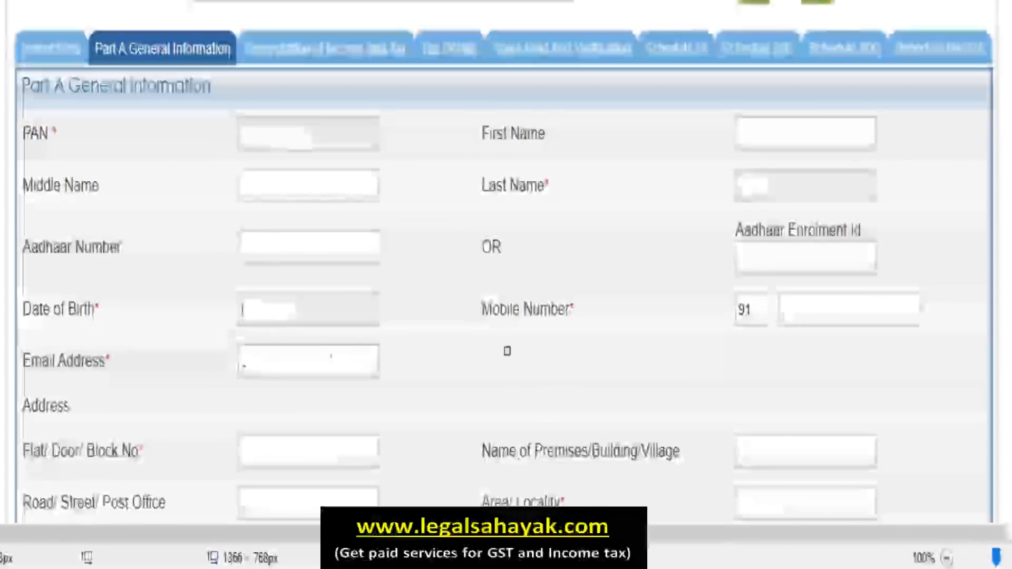
scroll(156, 357, "down", 3)
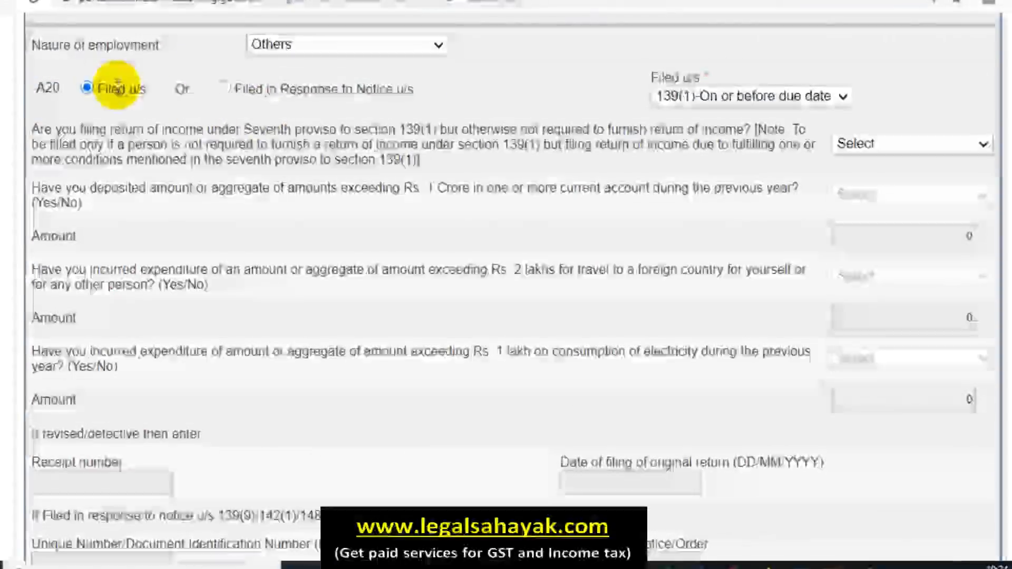
Step: Choose Pensioners as nature of employment and keep Filed u/s at 139(1)-On or before due date
left_click(280, 50)
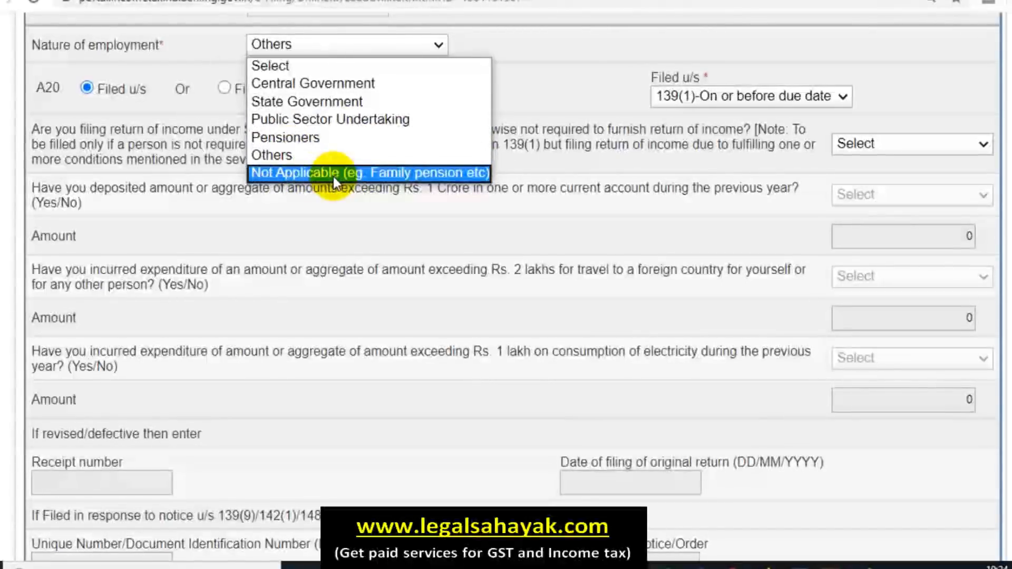
left_click(351, 133)
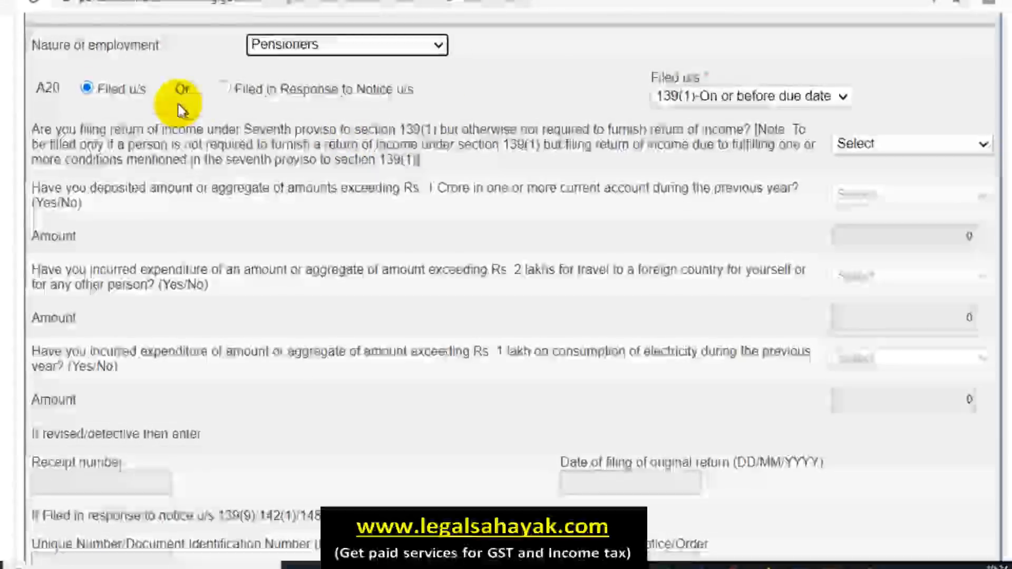
left_click(738, 96)
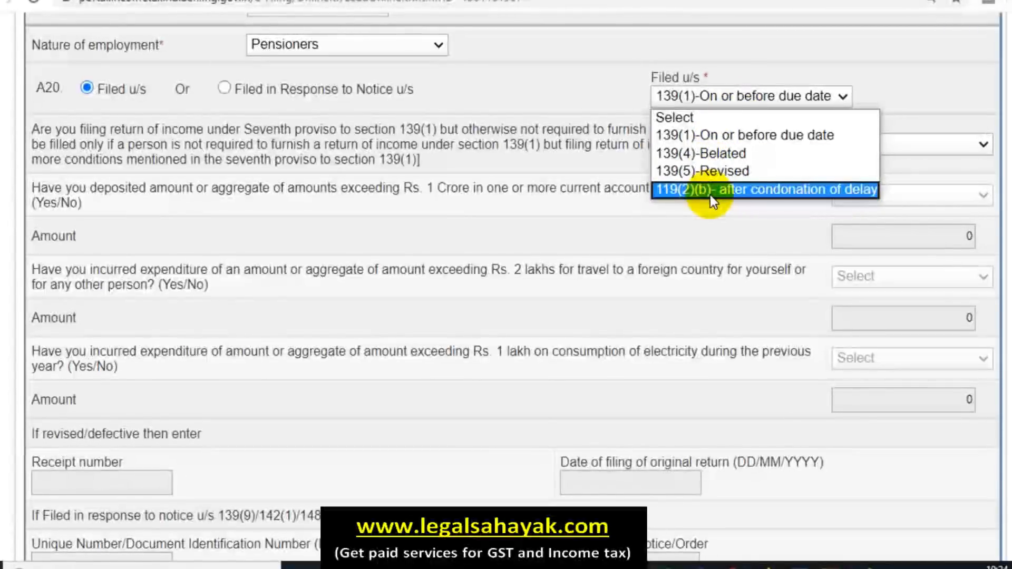
left_click(898, 80)
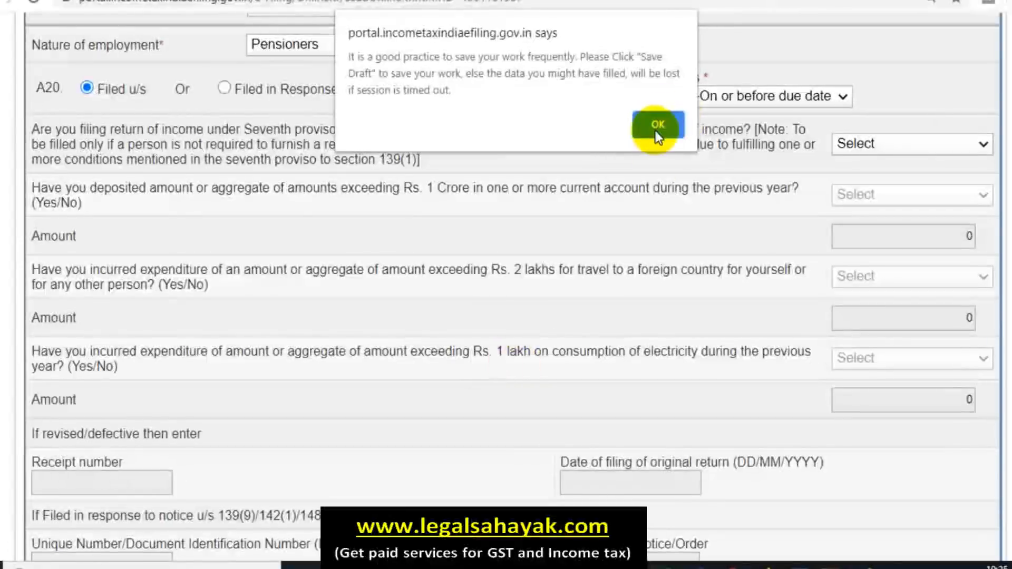
Step: Dismiss the save reminder and save the ITR-1 as a draft
left_click(656, 128)
scroll(469, 409, "down", 5)
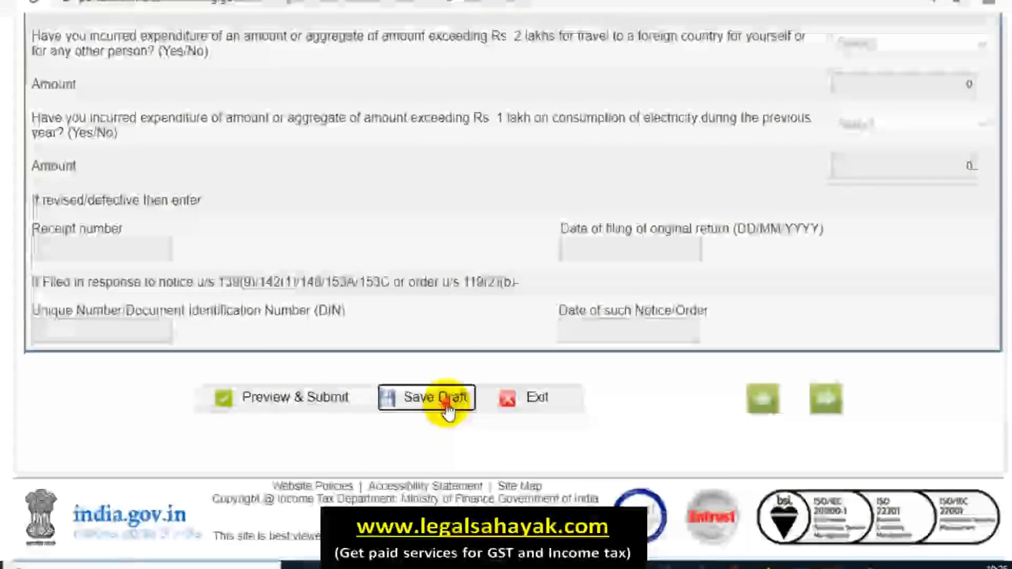
left_click(436, 398)
scroll(474, 377, "up", 4)
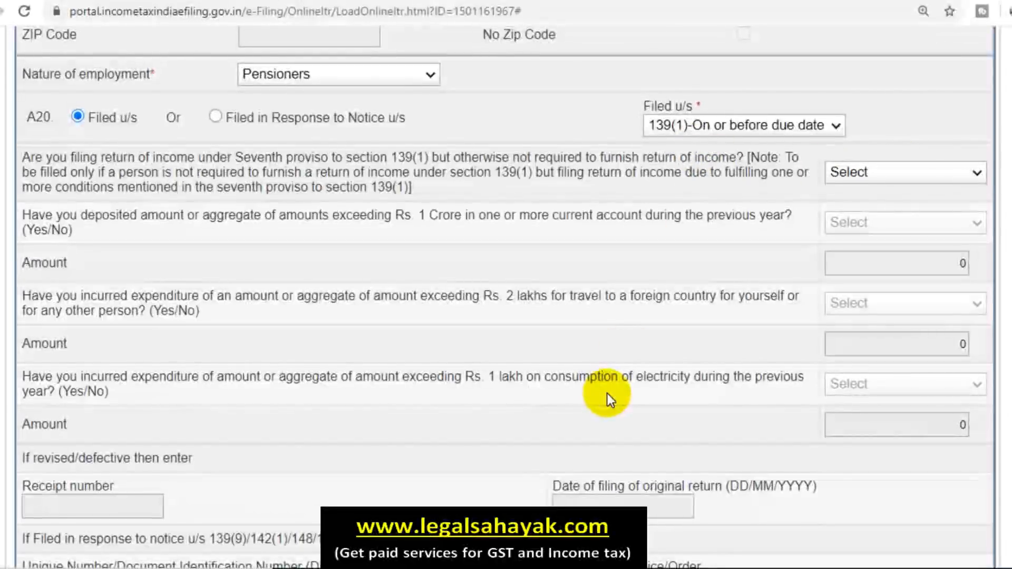
Step: Settle the seventh-proviso to section 139(1) question on NO and save the draft
left_click(928, 170)
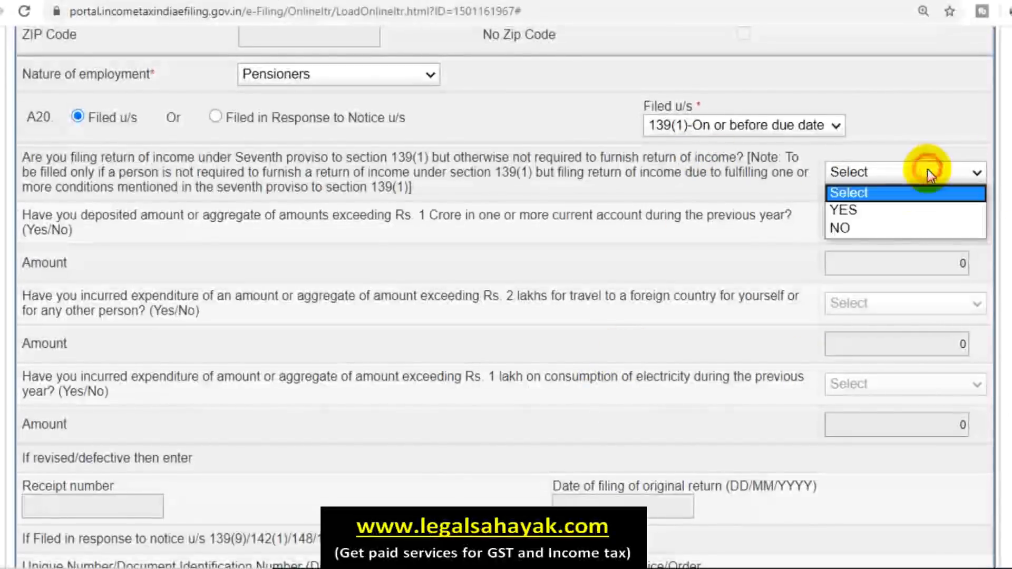
left_click(873, 229)
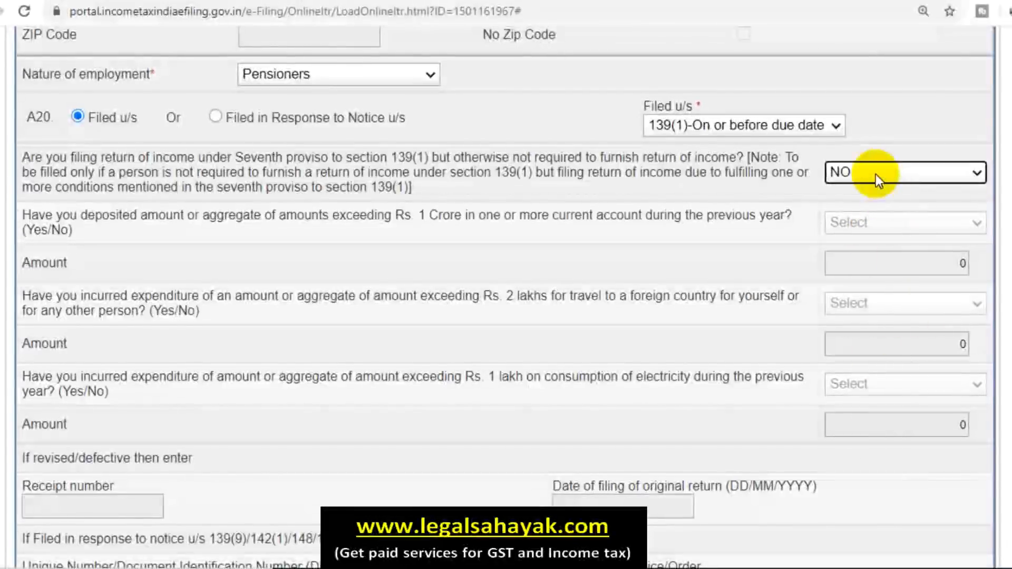
left_click(874, 173)
left_click(879, 209)
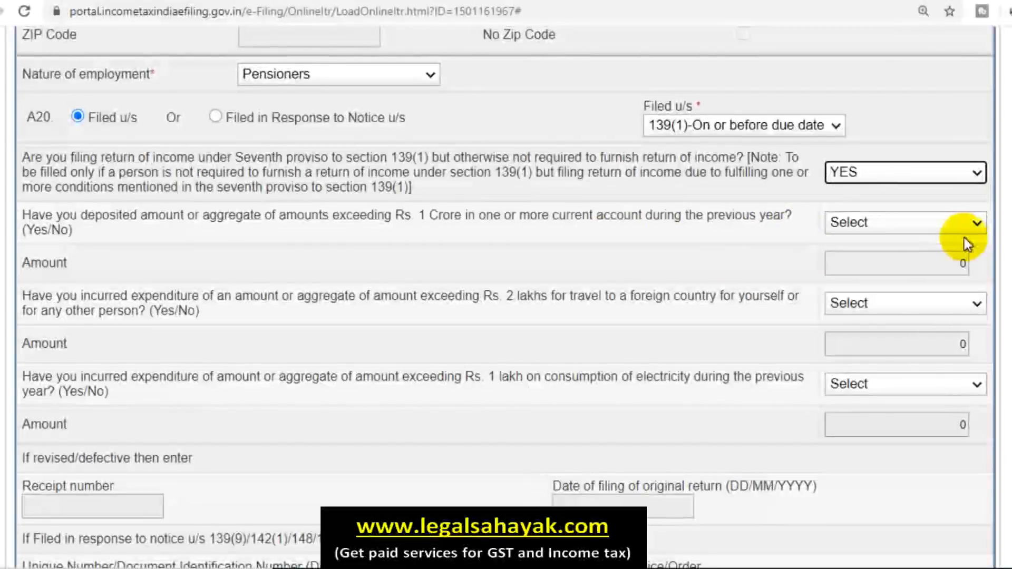
left_click(924, 229)
left_click(891, 260)
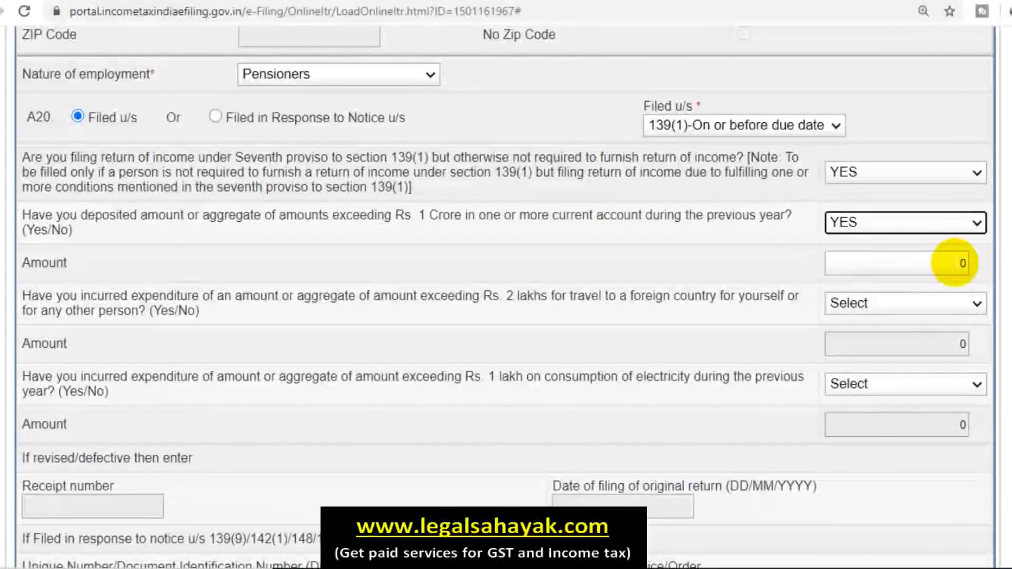
left_click(906, 174)
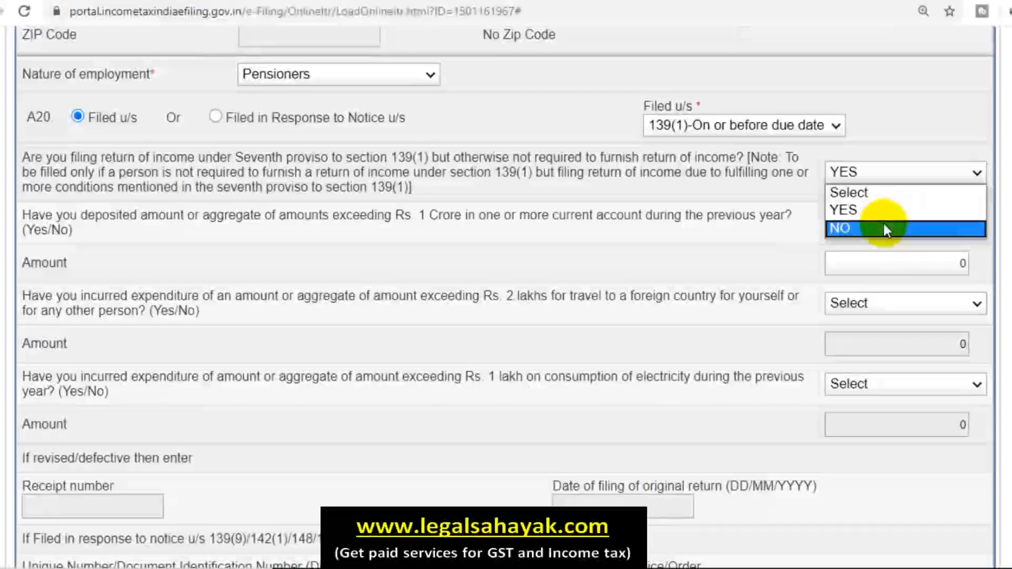
left_click(884, 223)
scroll(543, 311, "down", 3)
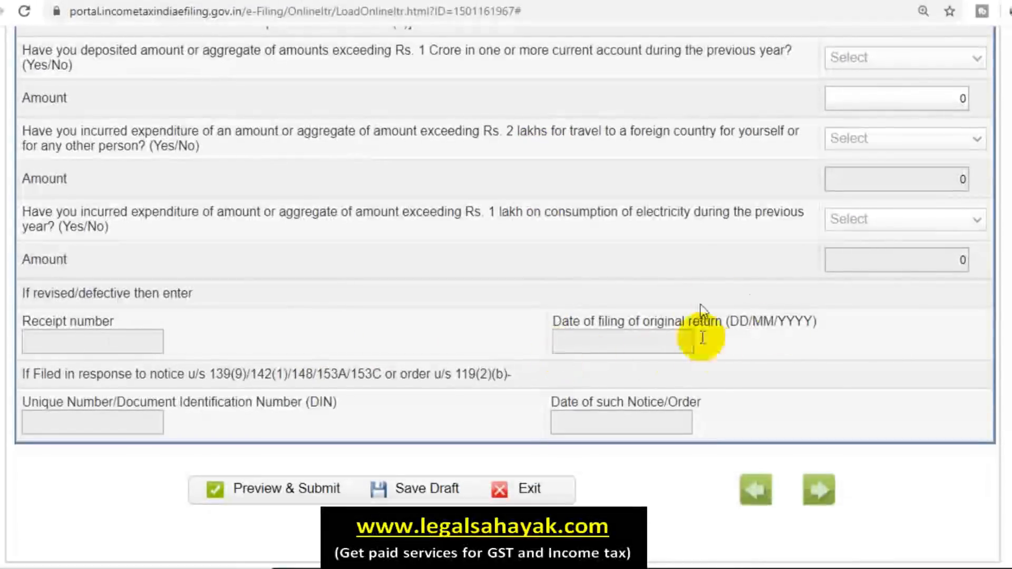
left_click(416, 488)
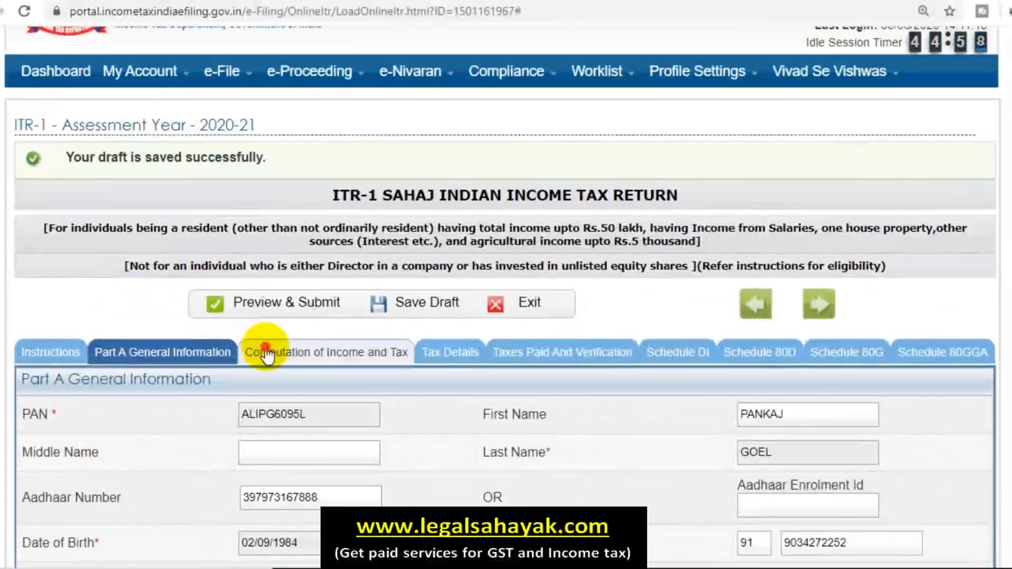
Step: Open Computation of Income and Tax and go to the section 17(1) salary field
left_click(262, 352)
scroll(514, 352, "down", 5)
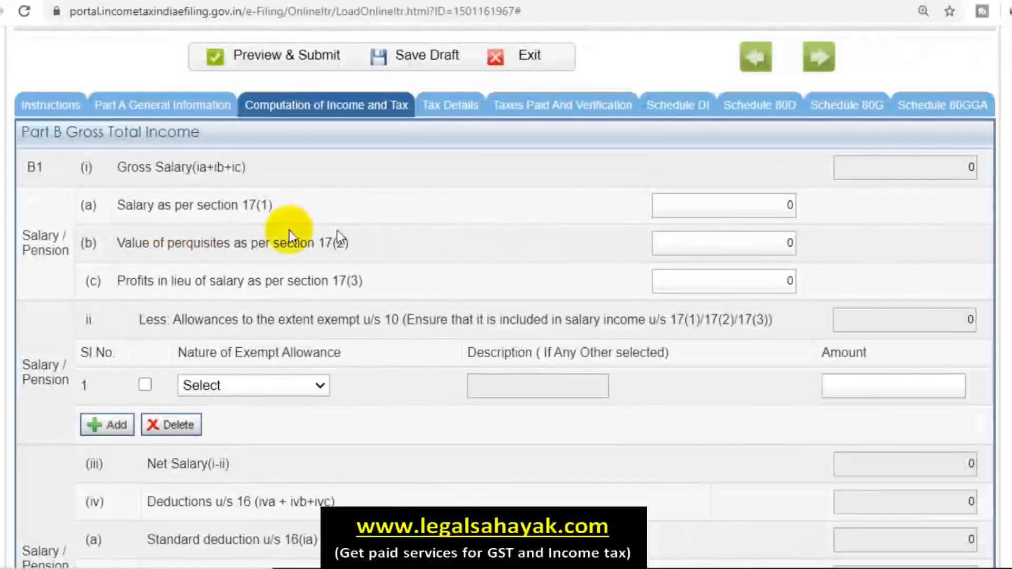
left_click(771, 205)
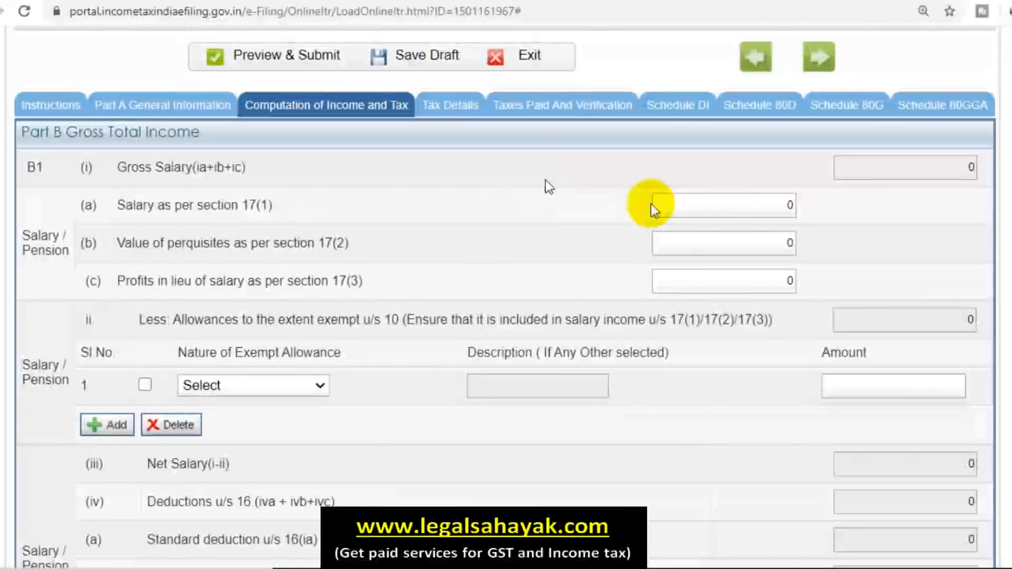
Step: Enter 200000 as salary under section 17(1) so the totals recalculate
left_click(789, 206)
type("200000")
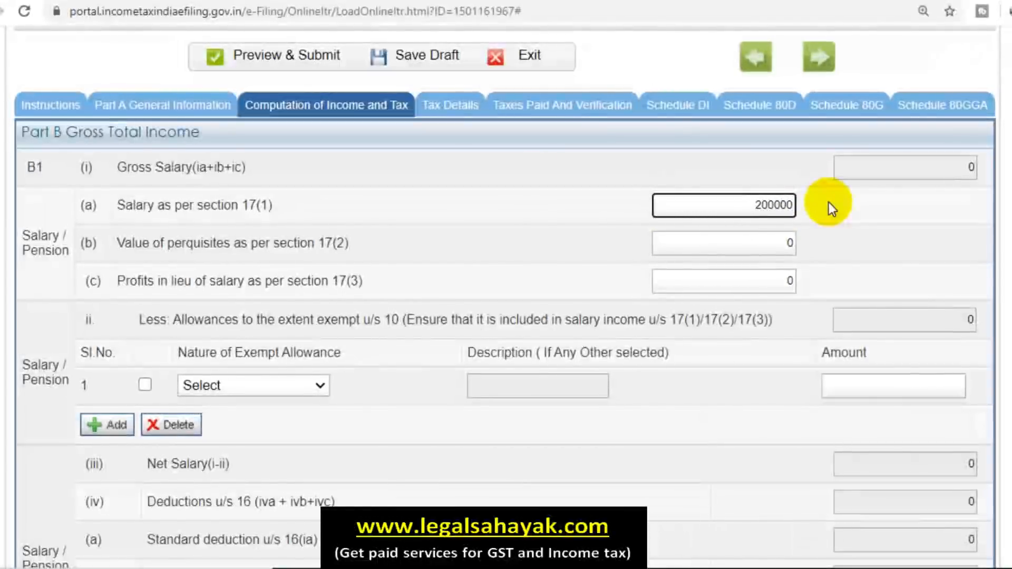
left_click(829, 204)
scroll(827, 216, "down", 5)
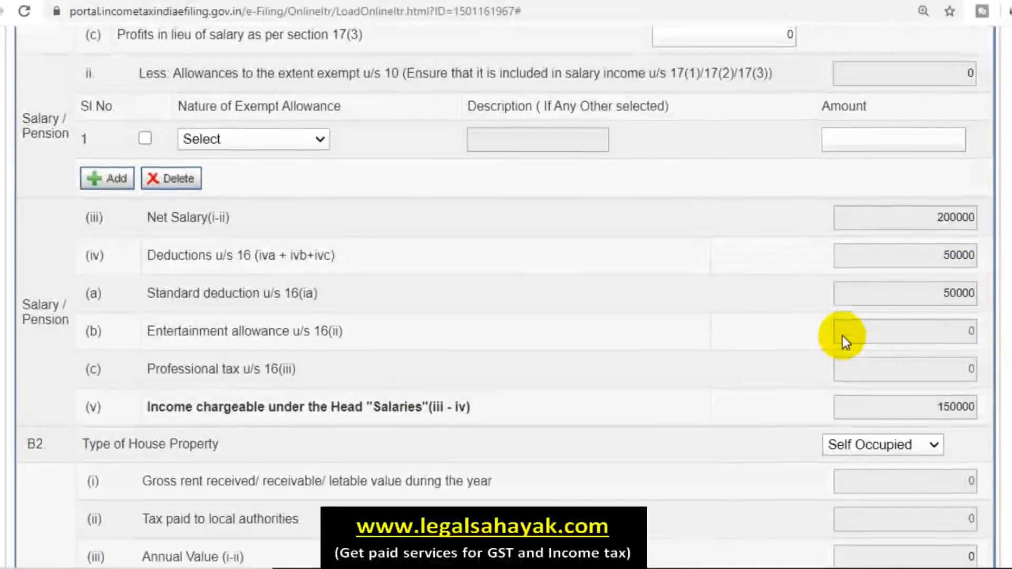
scroll(842, 337, "up", 5)
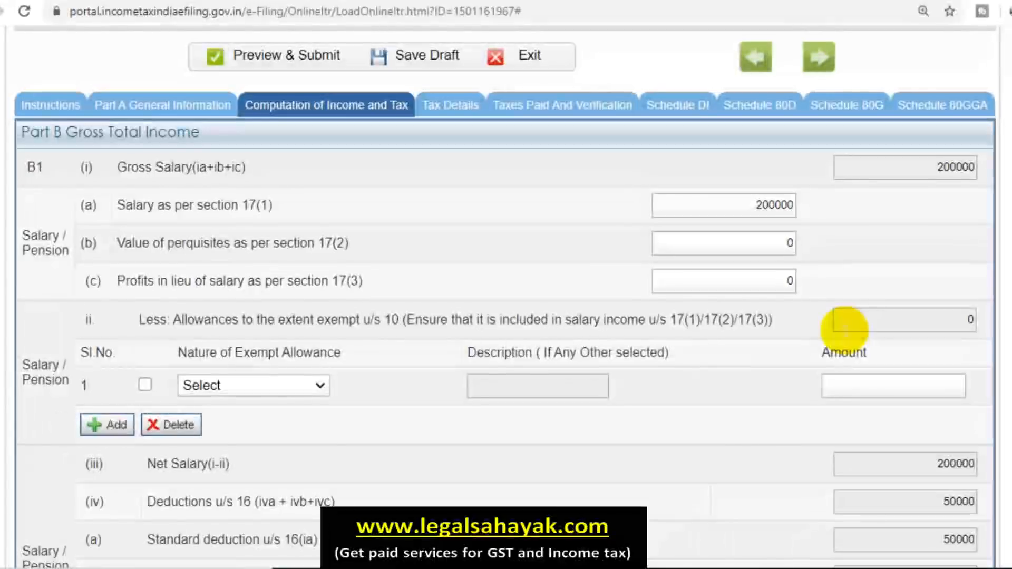
left_click(756, 205)
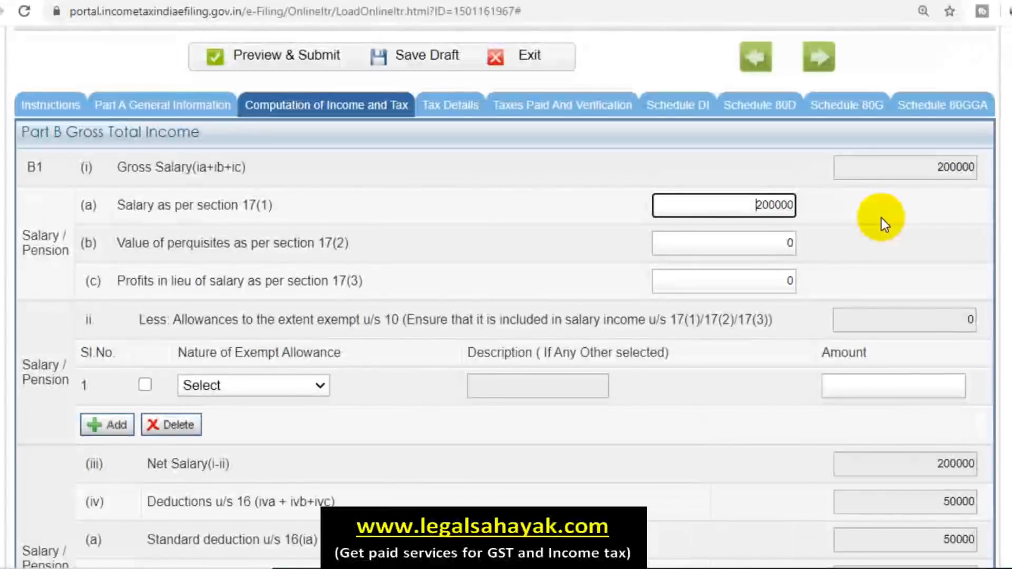
left_click(751, 205)
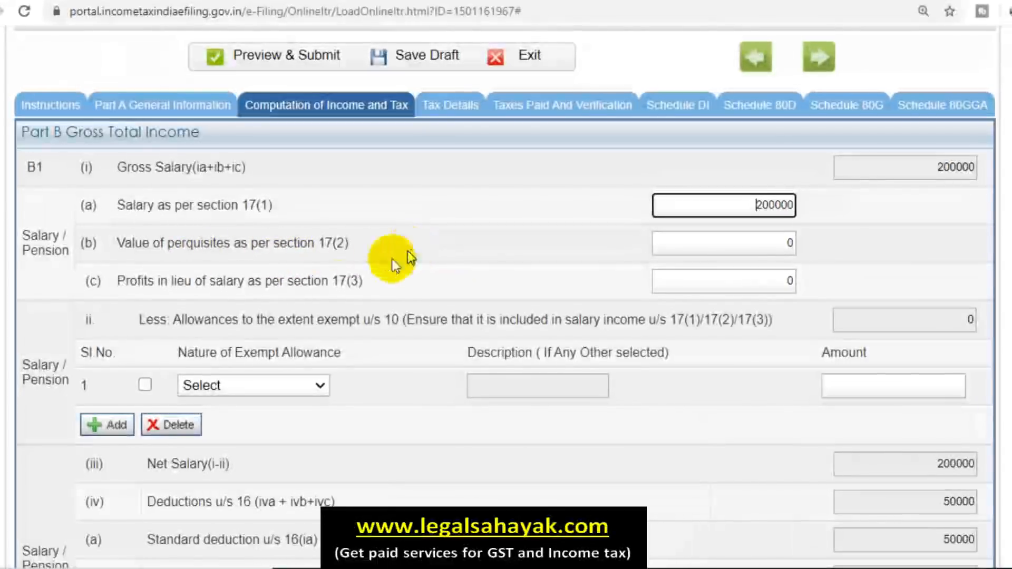
Step: Check the exempt allowance list without choosing one, then review 150000 chargeable under Salaries
left_click(293, 391)
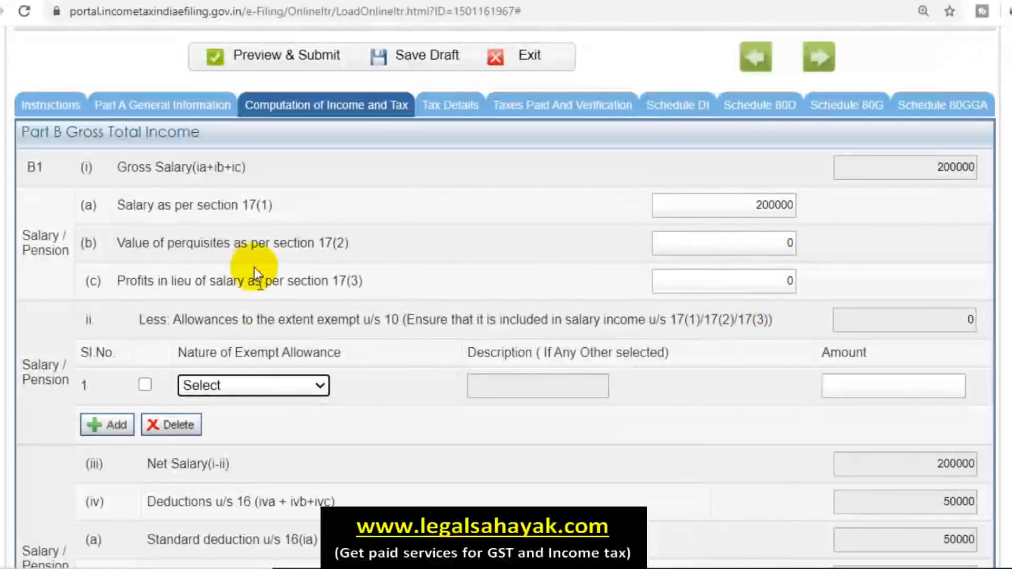
left_click(240, 387)
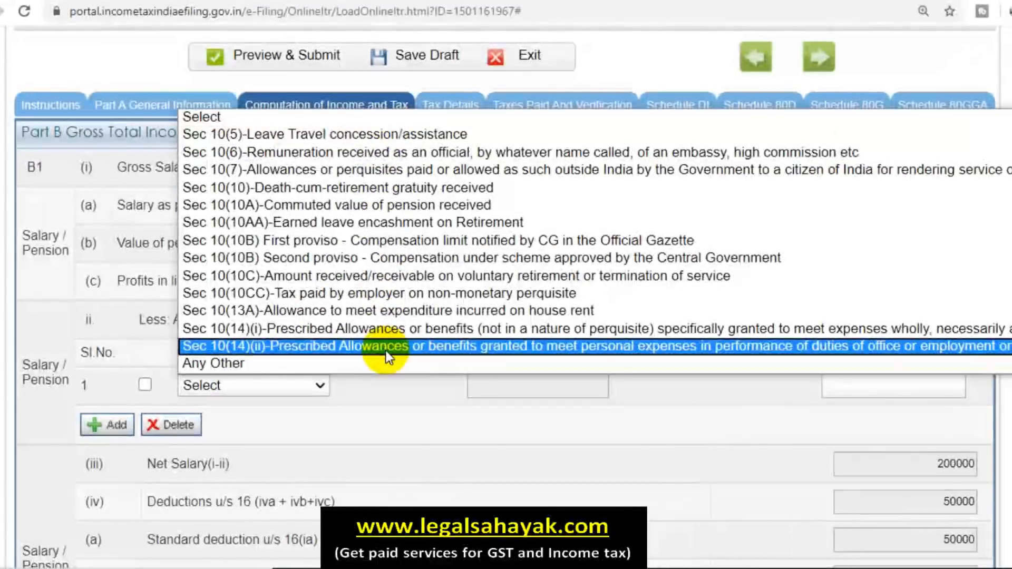
left_click(475, 462)
scroll(476, 453, "down", 2)
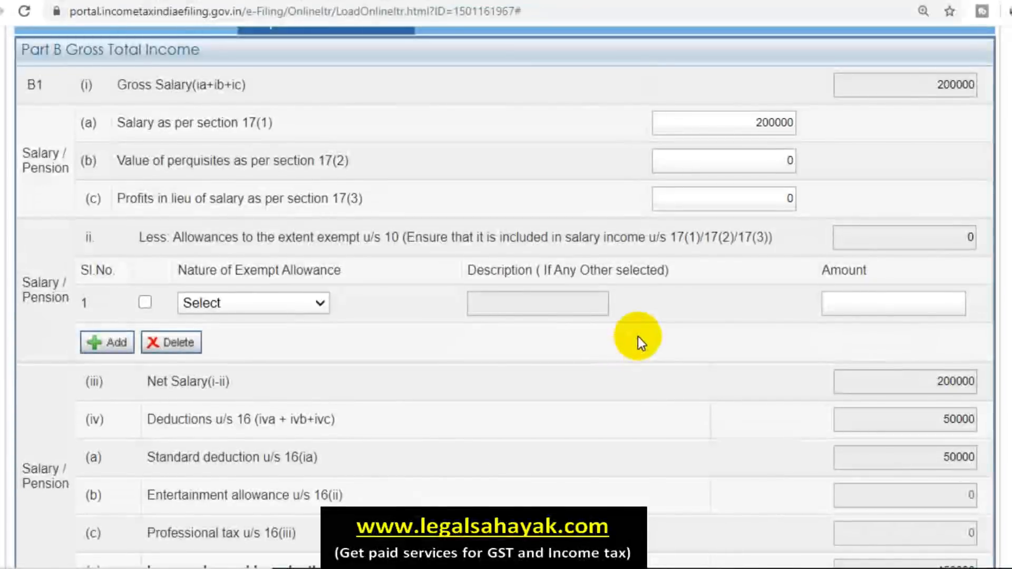
left_click(746, 124)
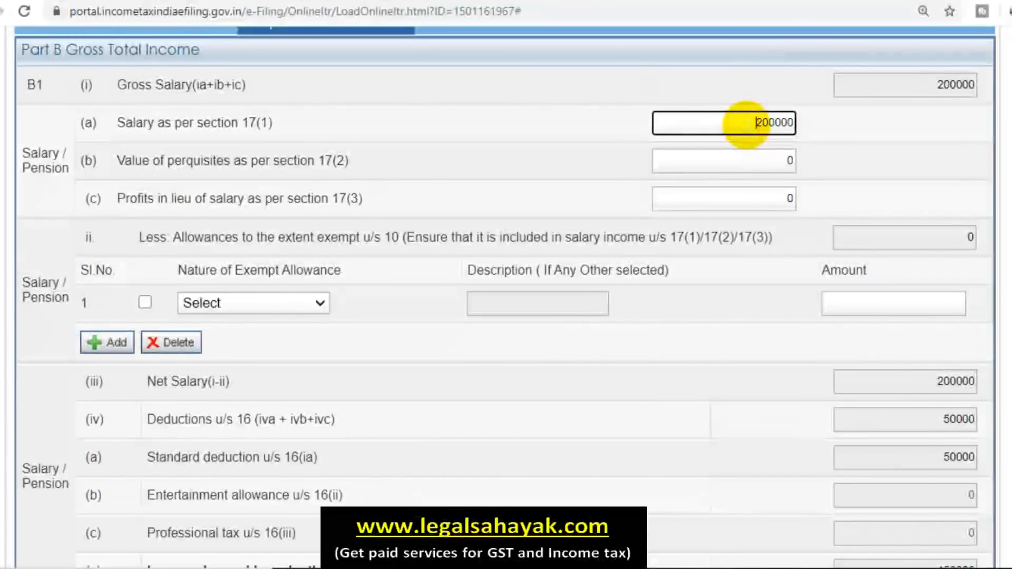
left_click(761, 296)
scroll(760, 302, "down", 2)
scroll(760, 302, "down", 1)
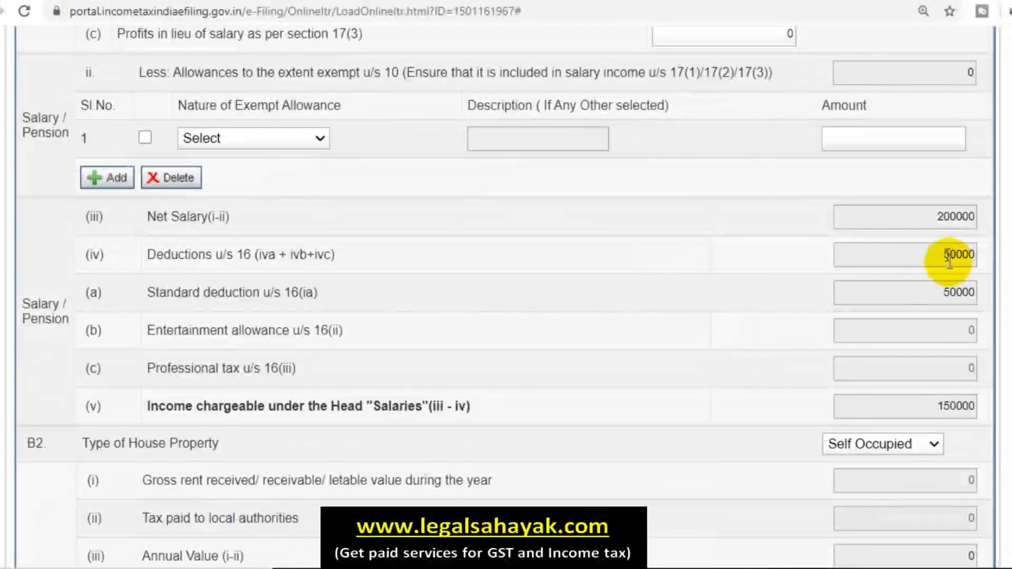
scroll(643, 273, "down", 1)
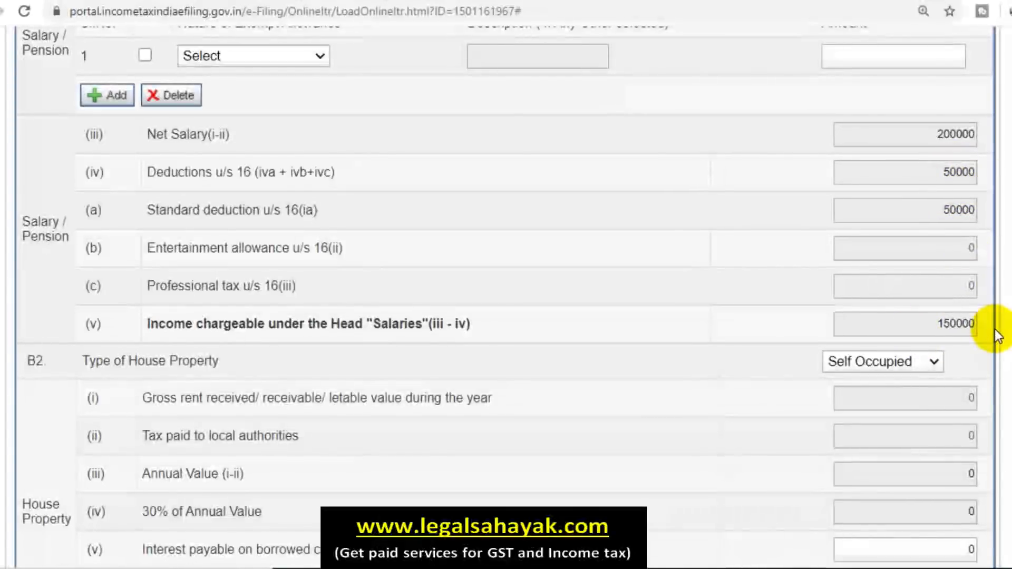
scroll(996, 332, "down", 3)
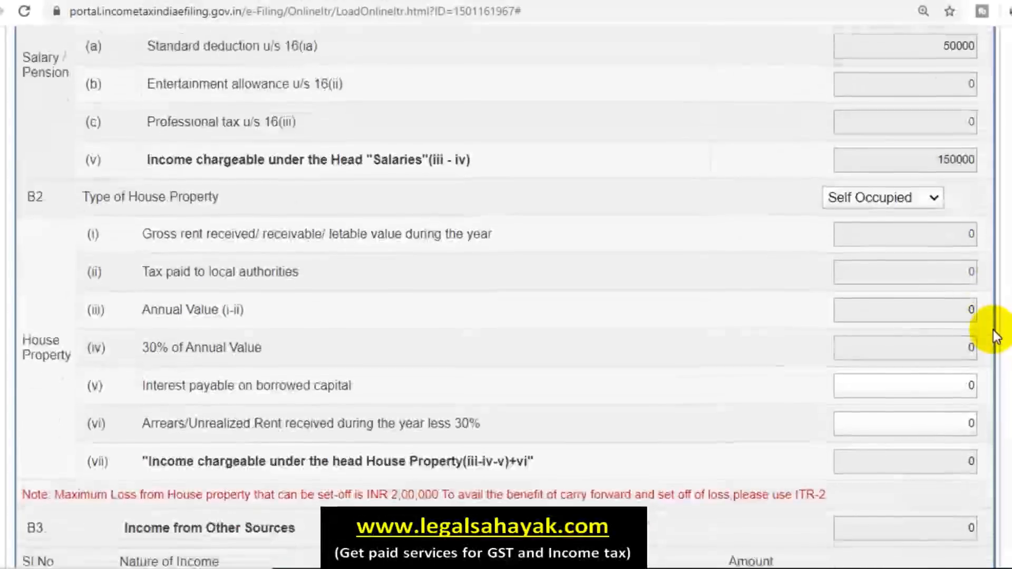
scroll(549, 305, "up", 3)
scroll(548, 305, "down", 3)
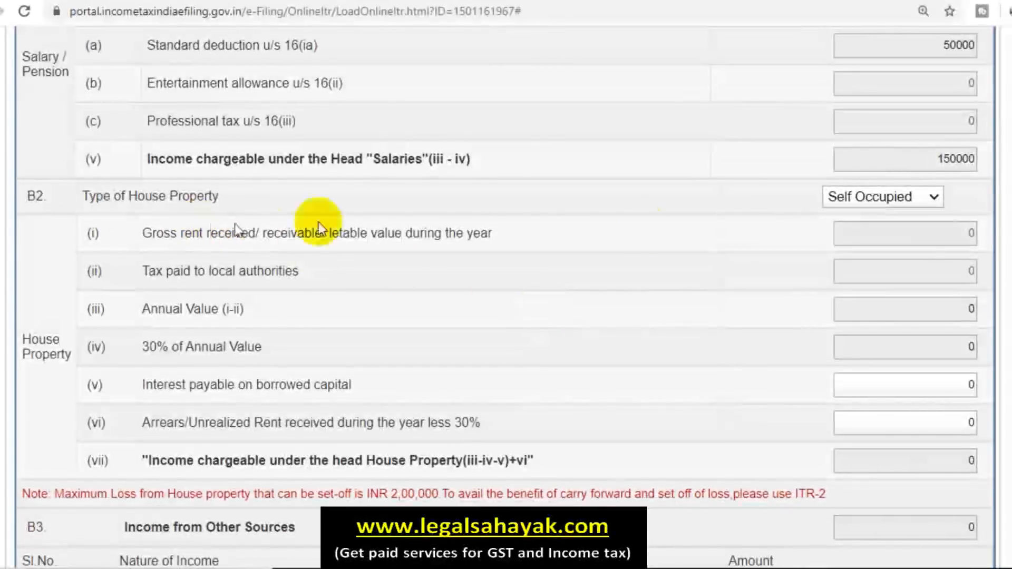
left_click(925, 200)
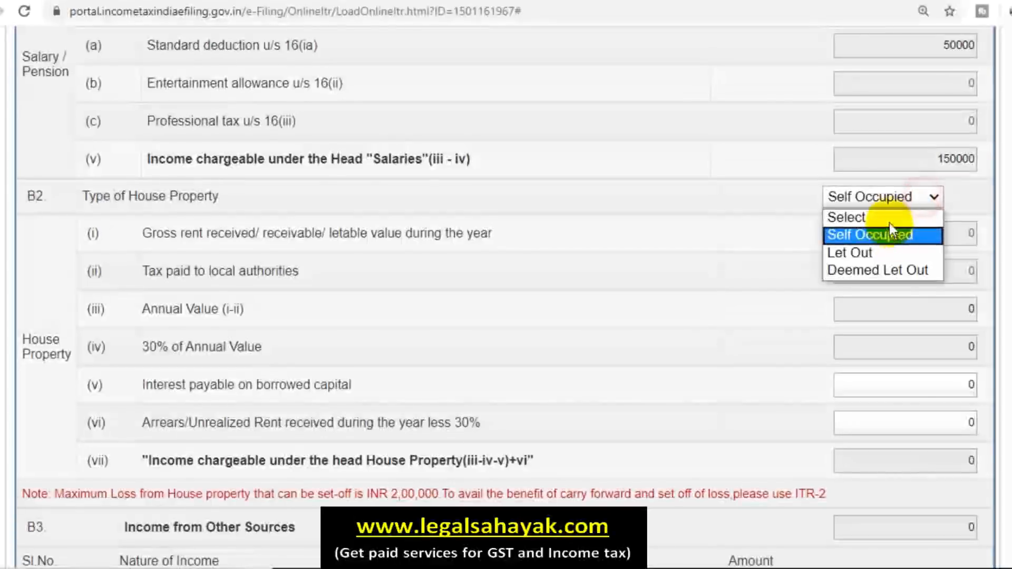
left_click(889, 218)
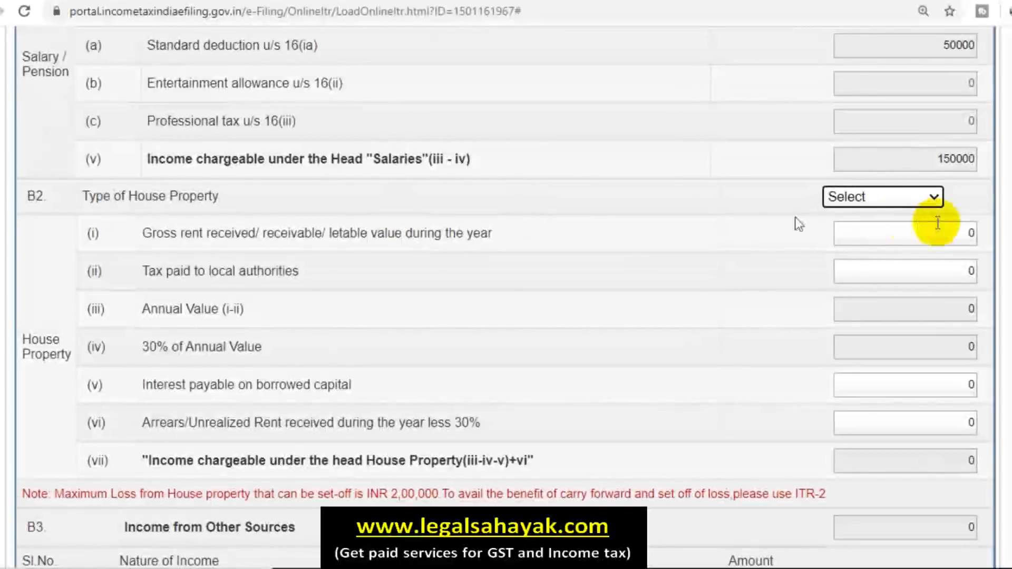
left_click(880, 197)
left_click(880, 232)
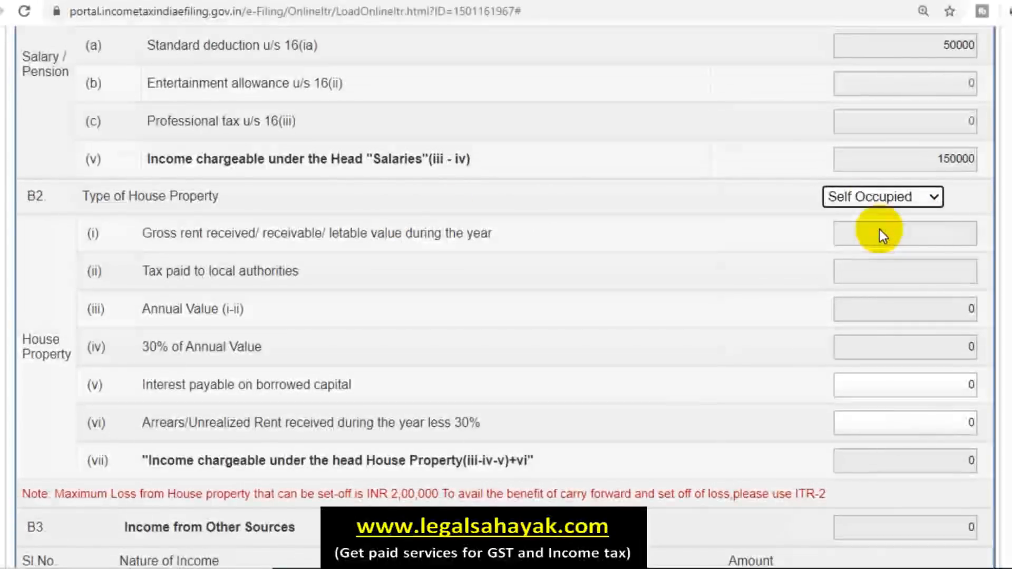
left_click(323, 391)
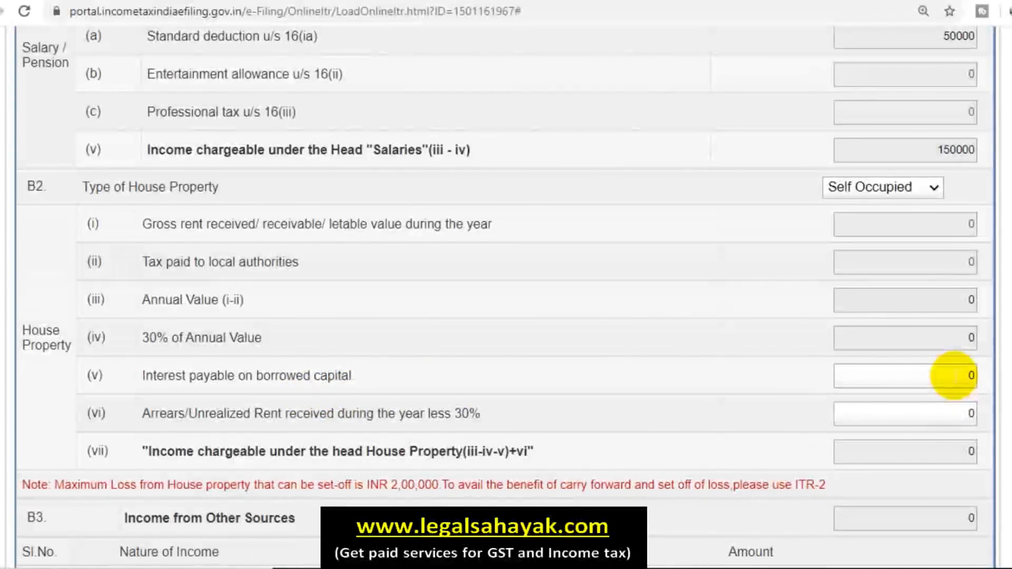
left_click(887, 186)
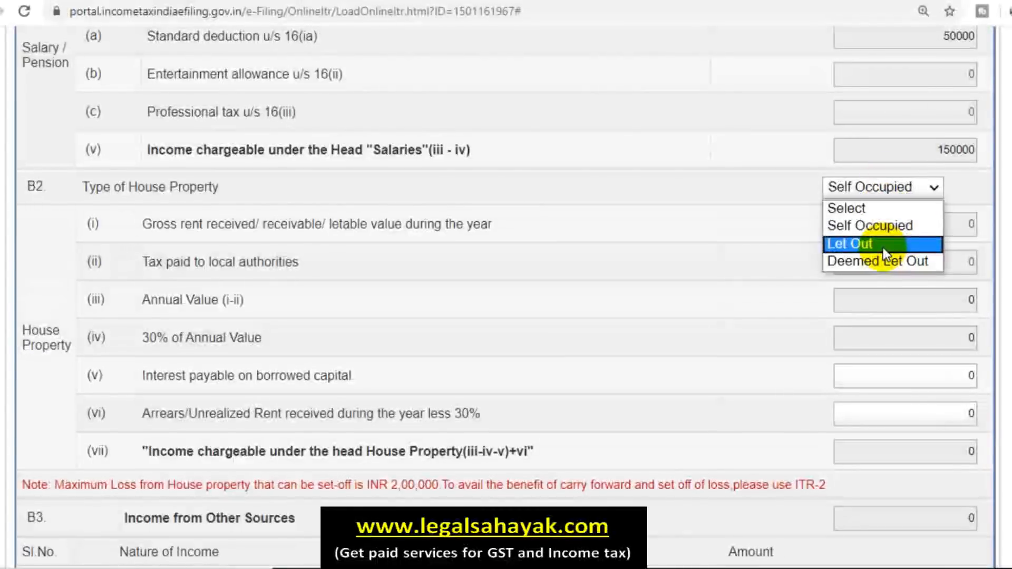
left_click(883, 245)
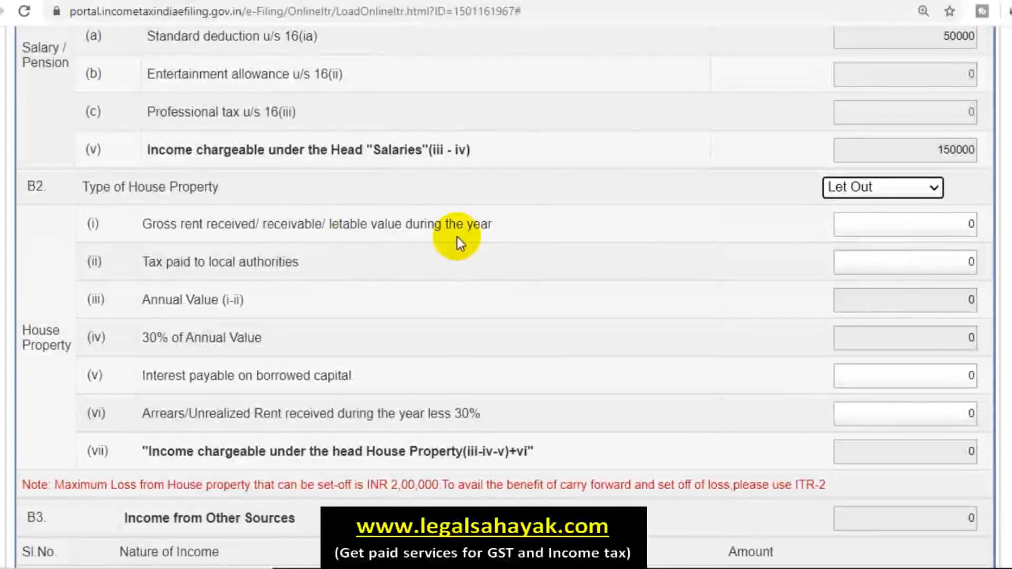
left_click(959, 224)
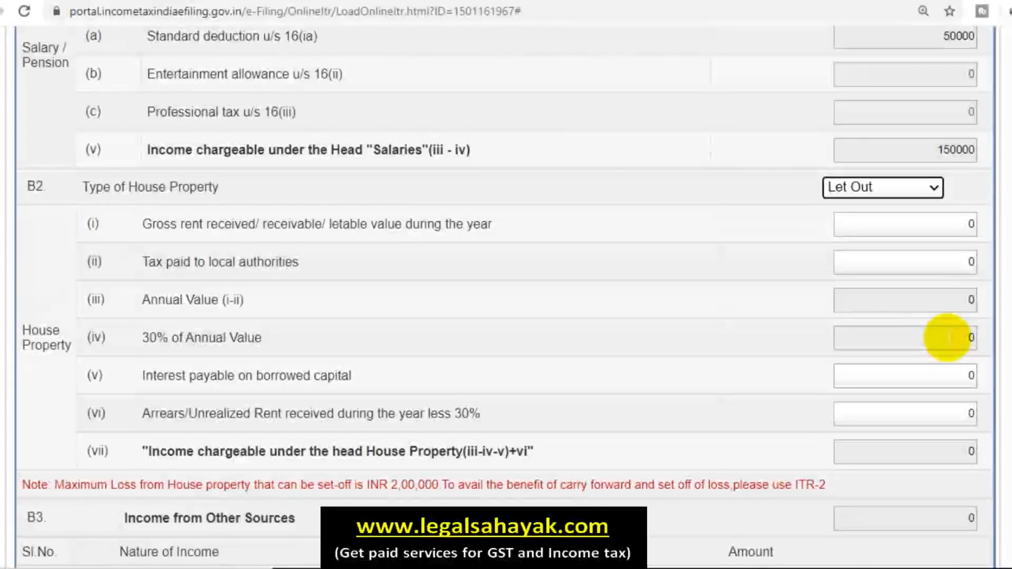
scroll(947, 337, "down", 1)
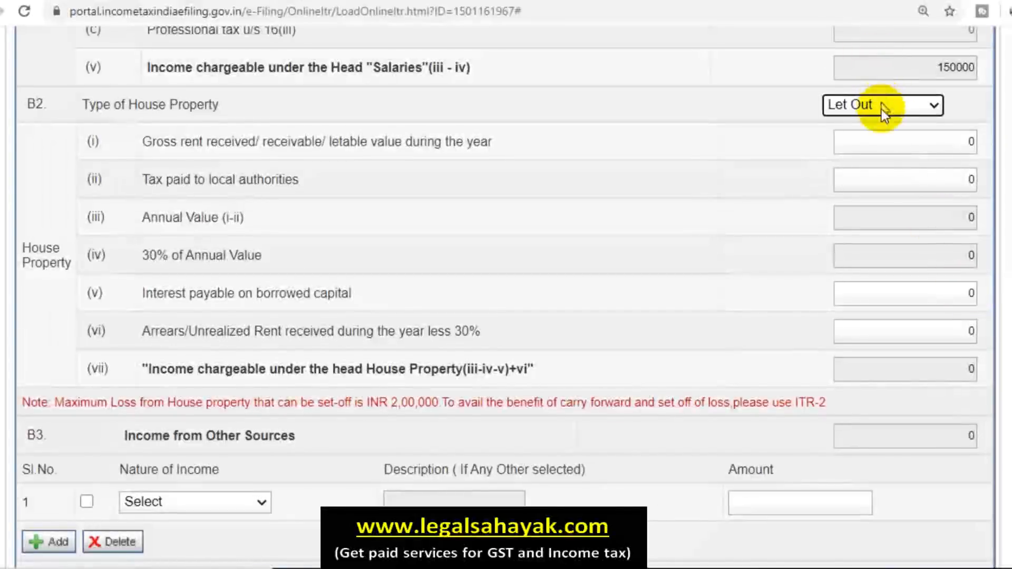
left_click(882, 104)
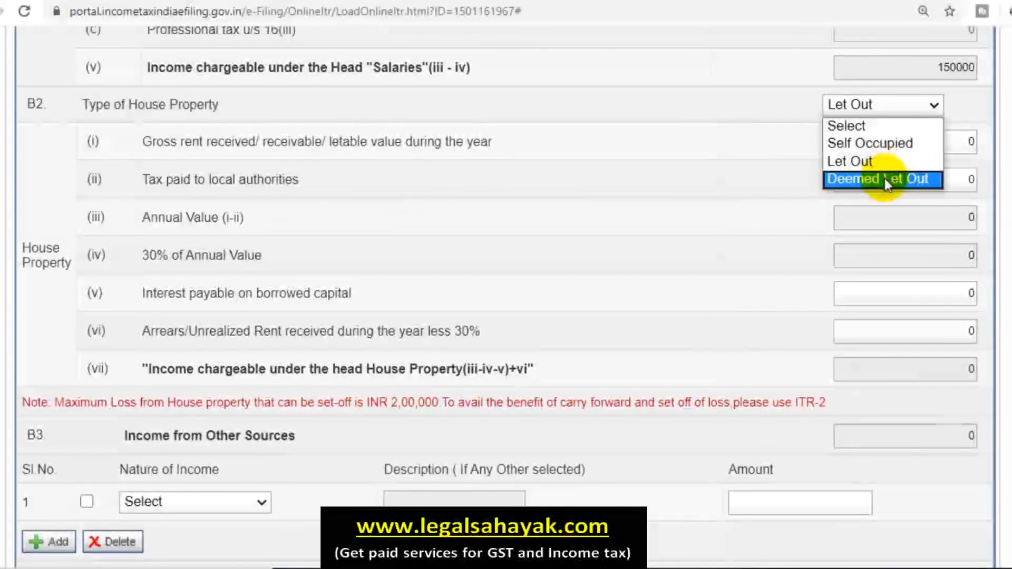
left_click(876, 125)
left_click(861, 101)
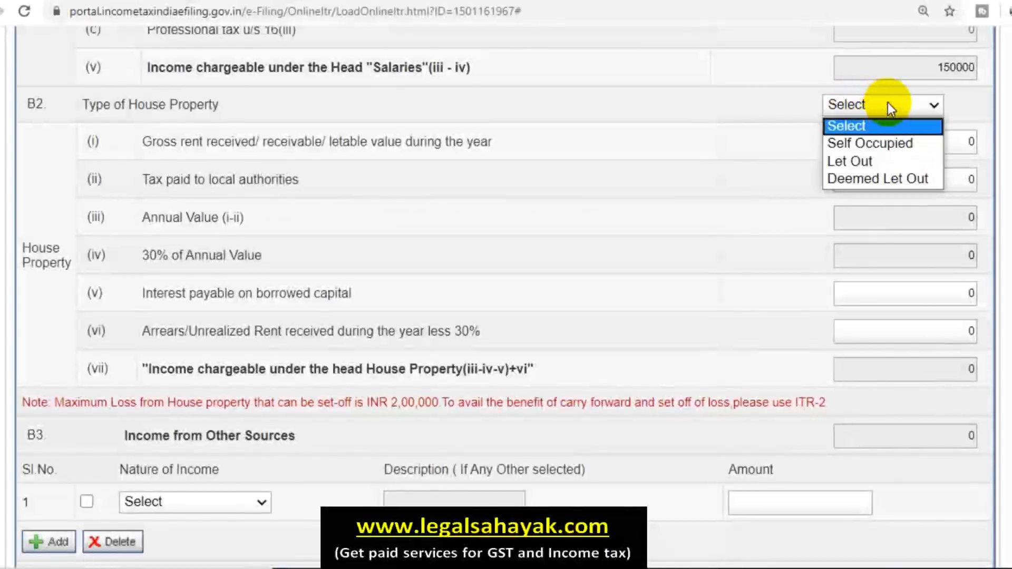
left_click(871, 143)
left_click(879, 112)
left_click(763, 108)
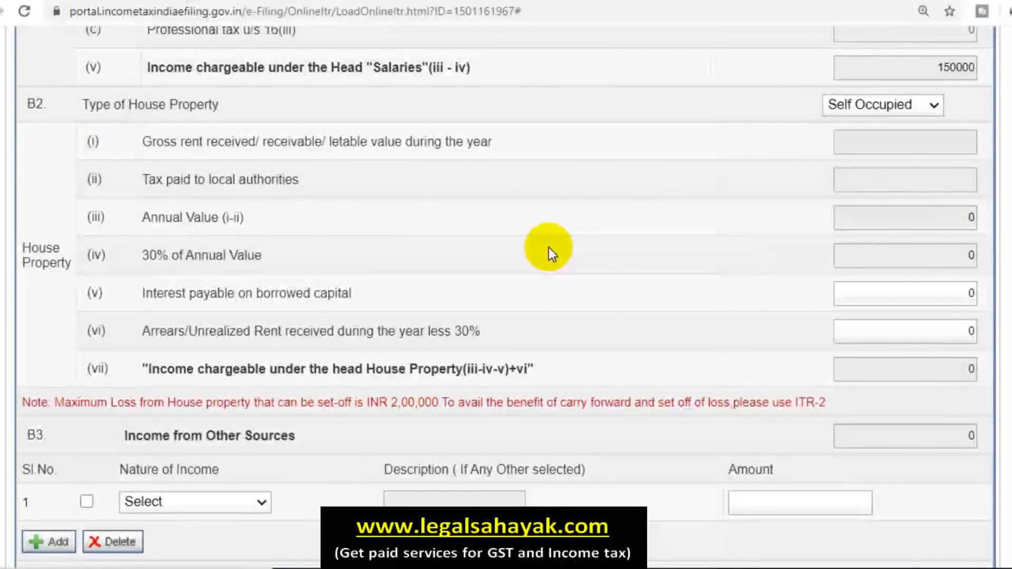
scroll(548, 246, "down", 3)
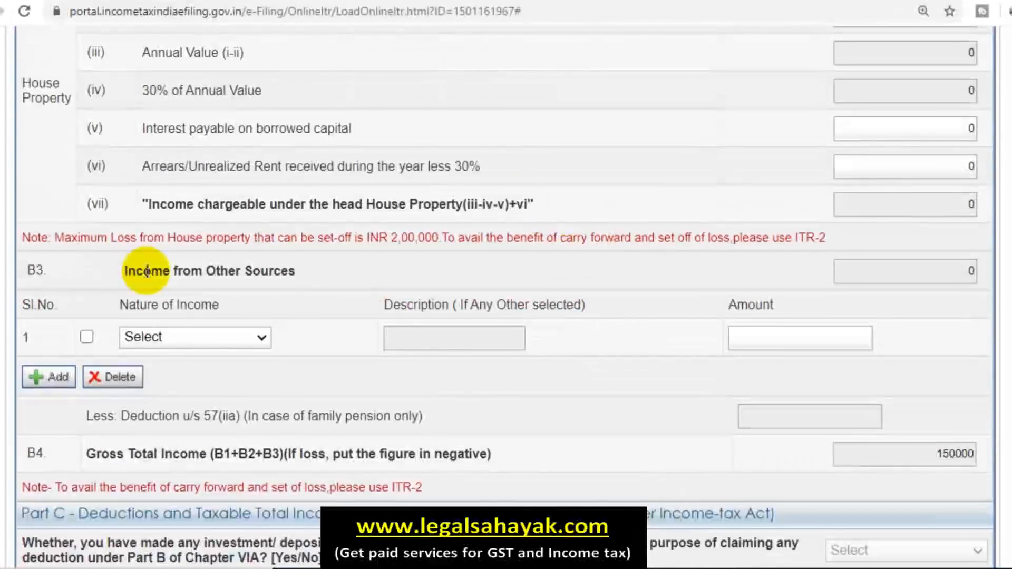
Step: Add 'Interest from Saving Account' of 750 as row 1 under Income from Other Sources
scroll(146, 271, "down", 2)
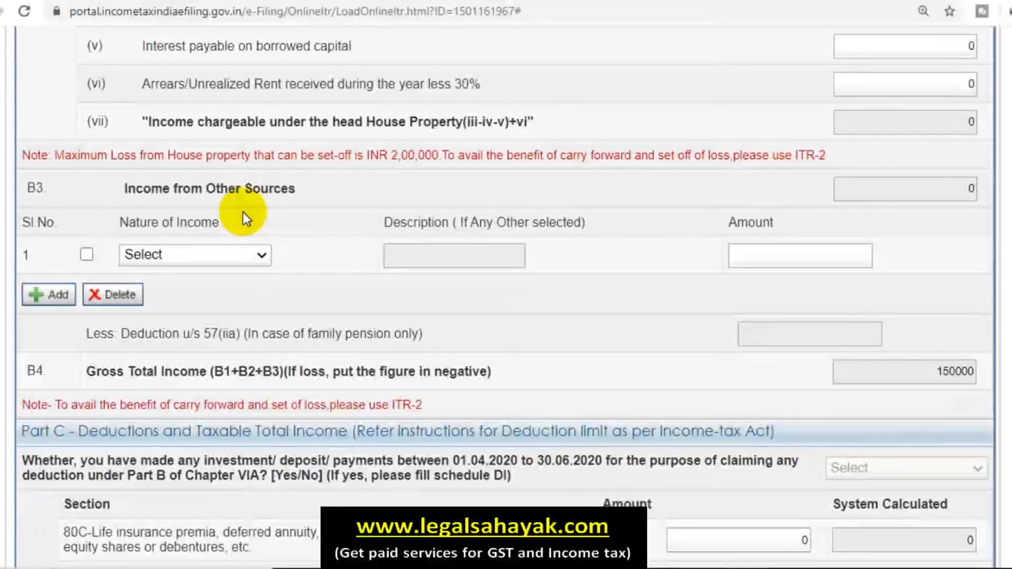
left_click(242, 252)
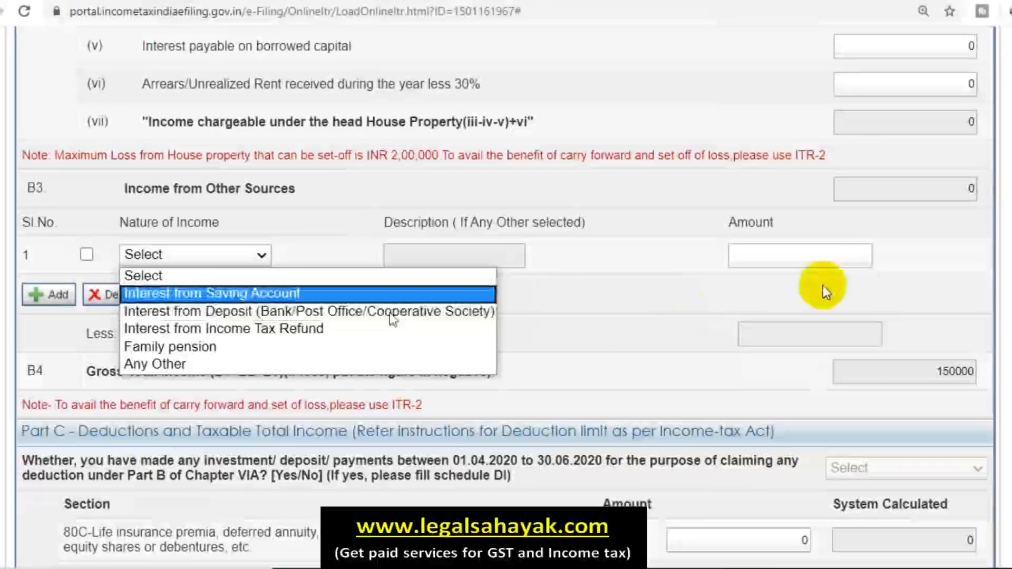
left_click(734, 259)
left_click(230, 254)
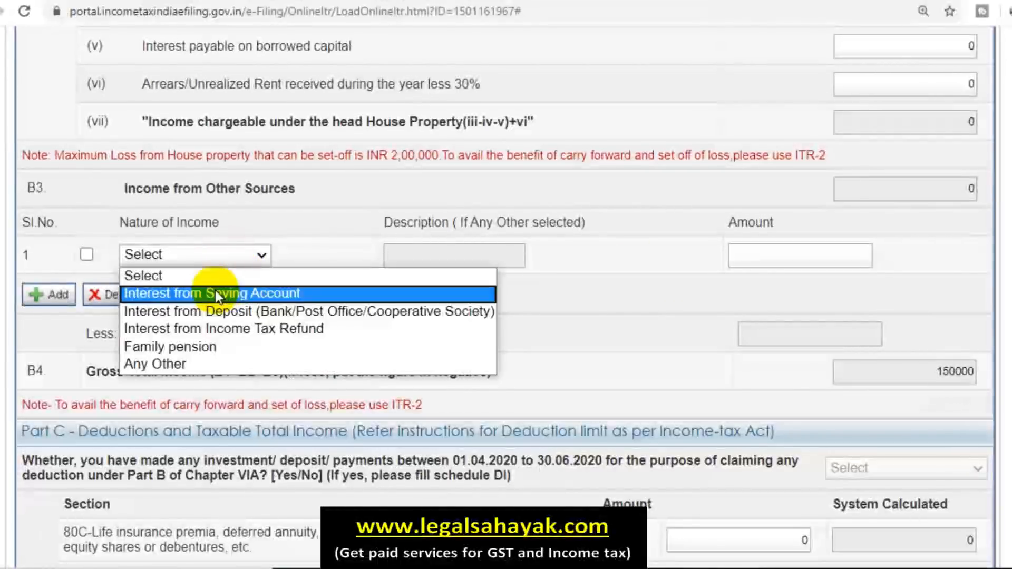
left_click(215, 290)
left_click(842, 255)
type("750")
left_click(633, 296)
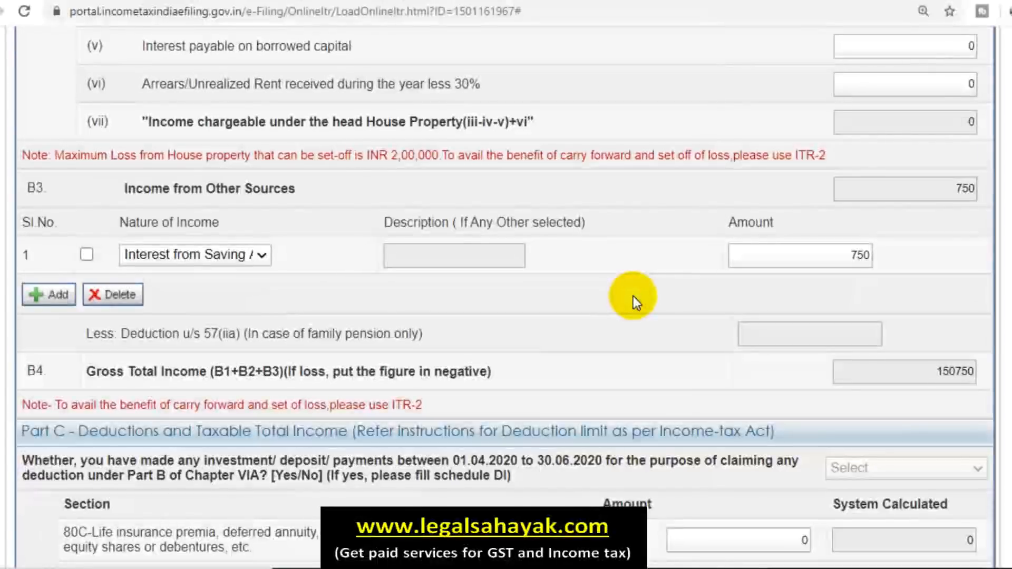
Step: Enter 750 as the 80TTA savings-interest deduction in Part C
scroll(625, 338, "down", 9)
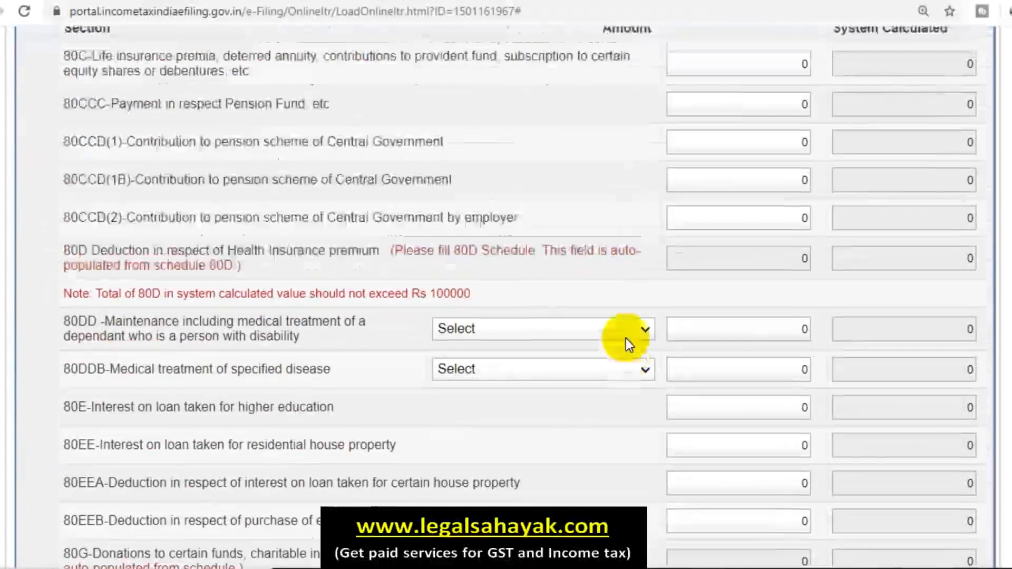
scroll(625, 337, "down", 8)
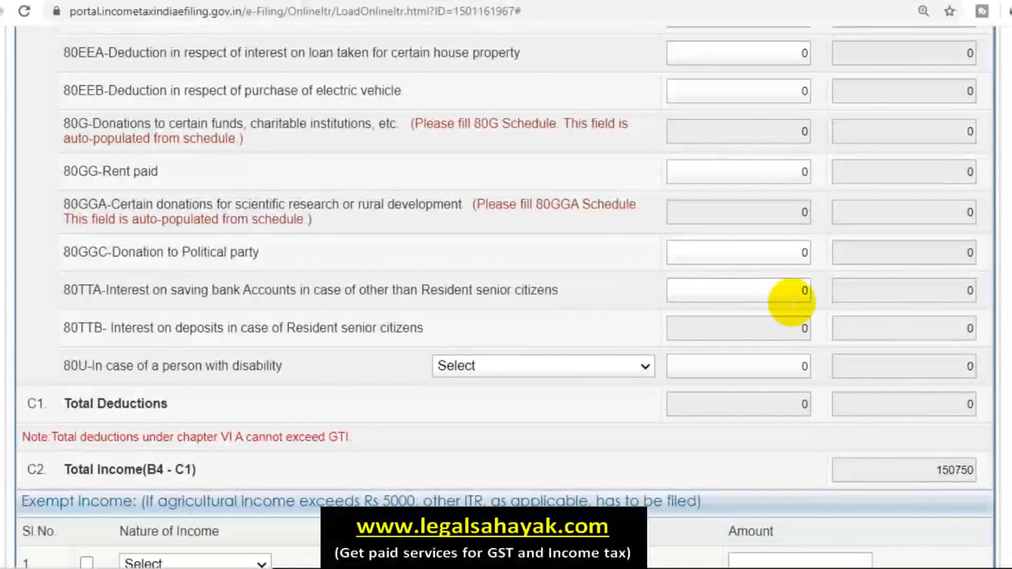
left_click_drag(796, 295, 813, 290)
type("75")
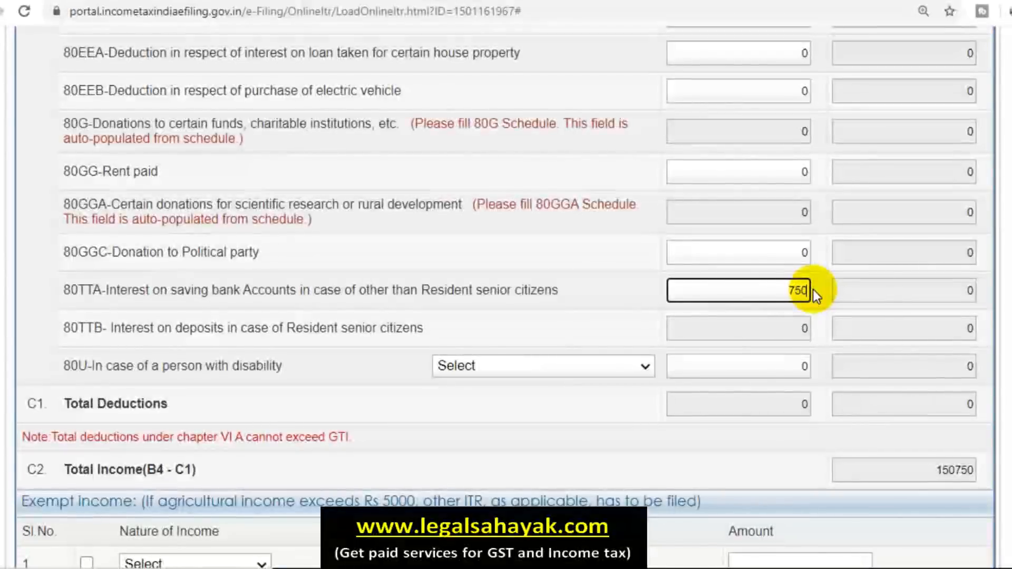
left_click(614, 301)
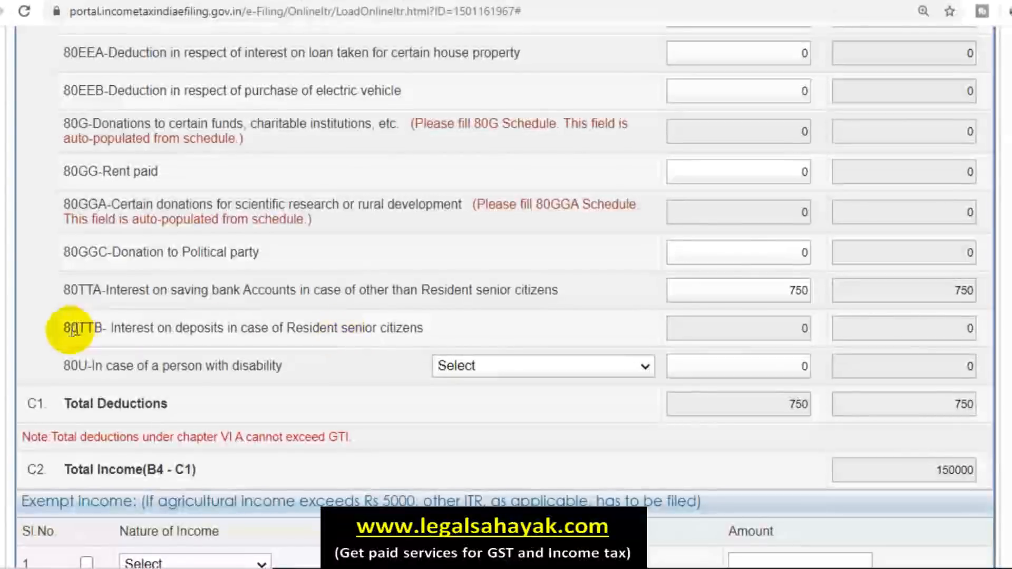
mouse_move(769, 329)
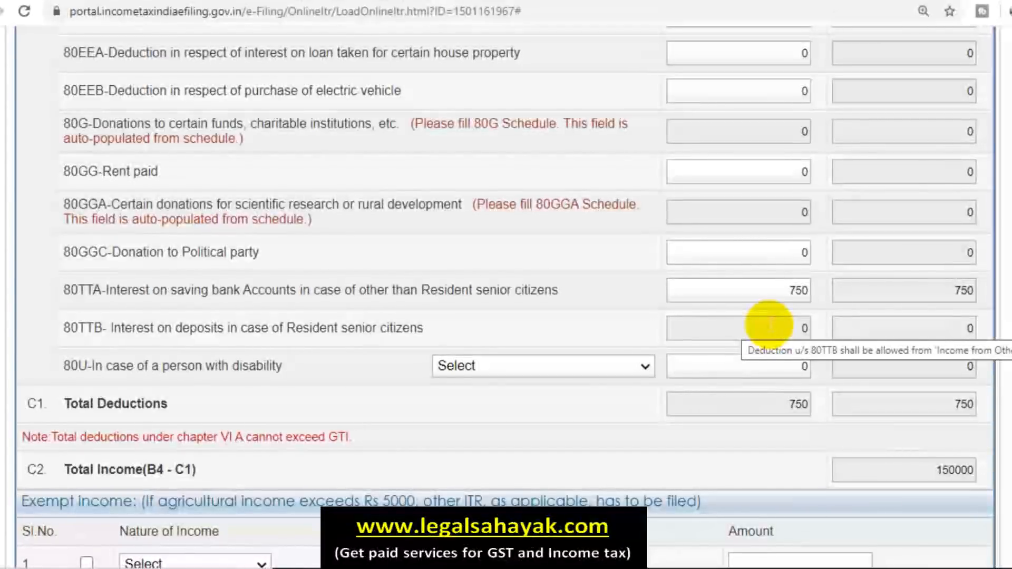
scroll(396, 324, "up", 6)
scroll(397, 326, "up", 10)
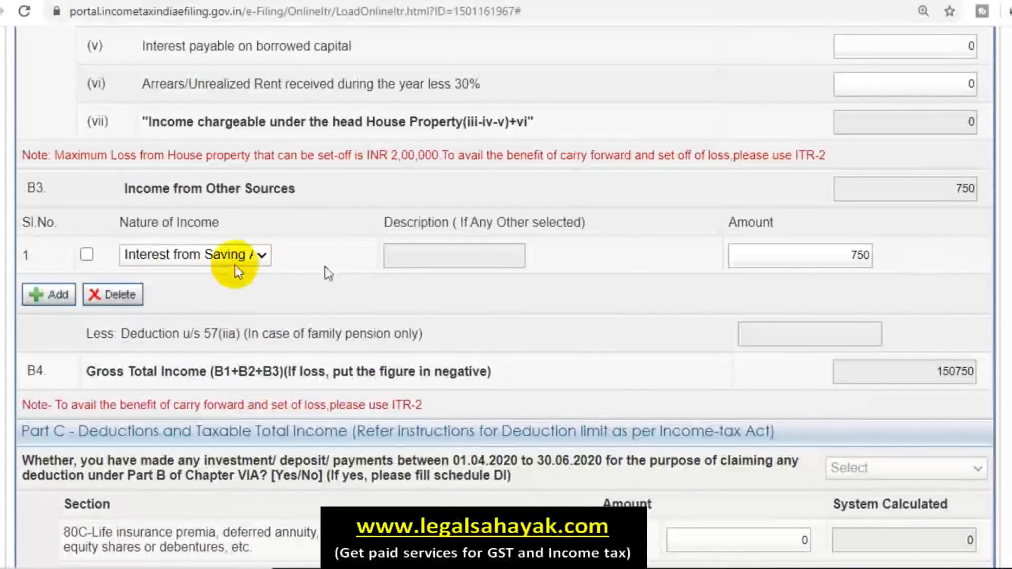
Step: Add Other Sources row 2 as 'Interest from Deposit' with amount 45000
left_click(50, 295)
left_click(145, 292)
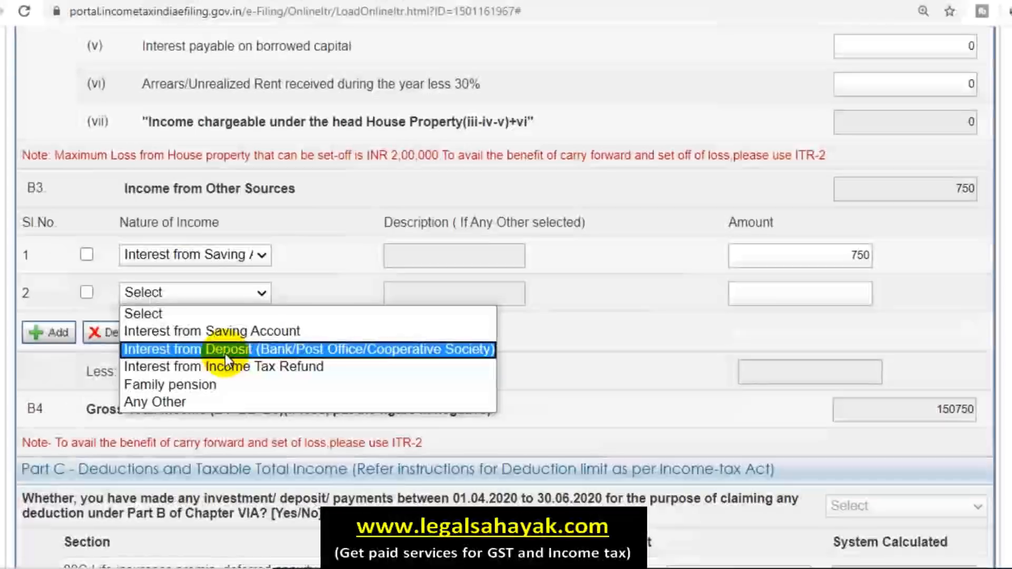
left_click(226, 350)
left_click(822, 294)
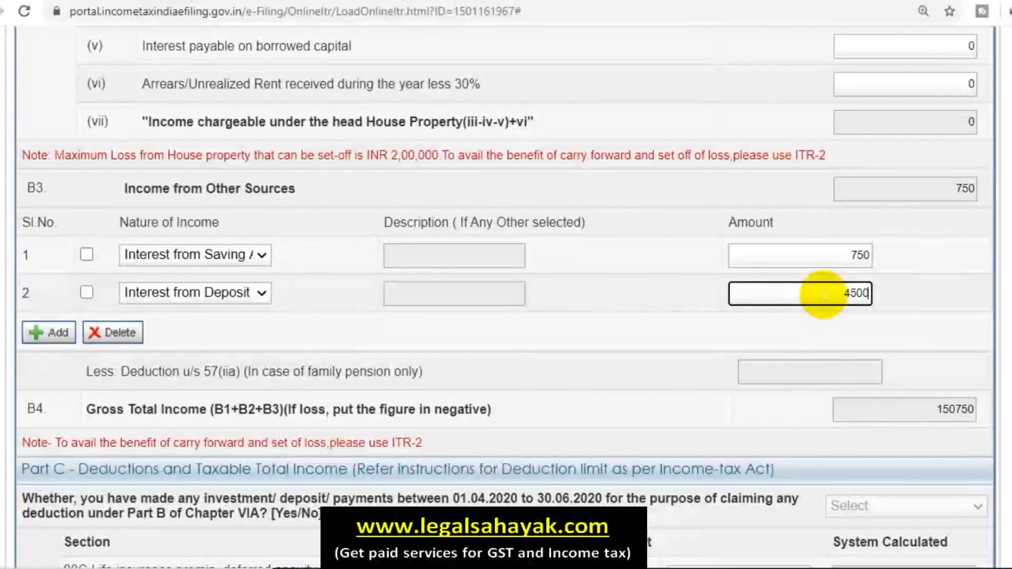
left_click(610, 341)
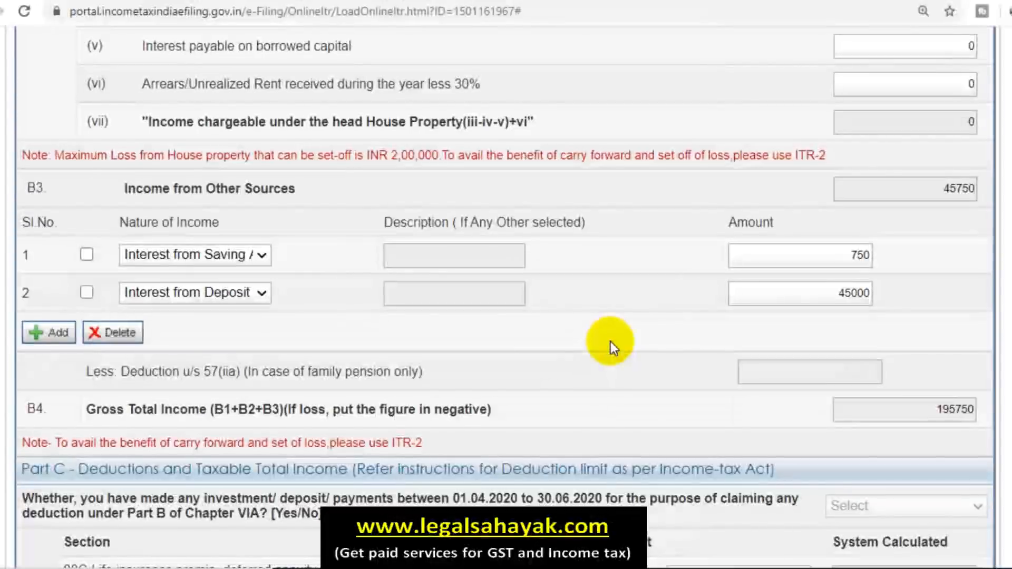
scroll(769, 406, "down", 12)
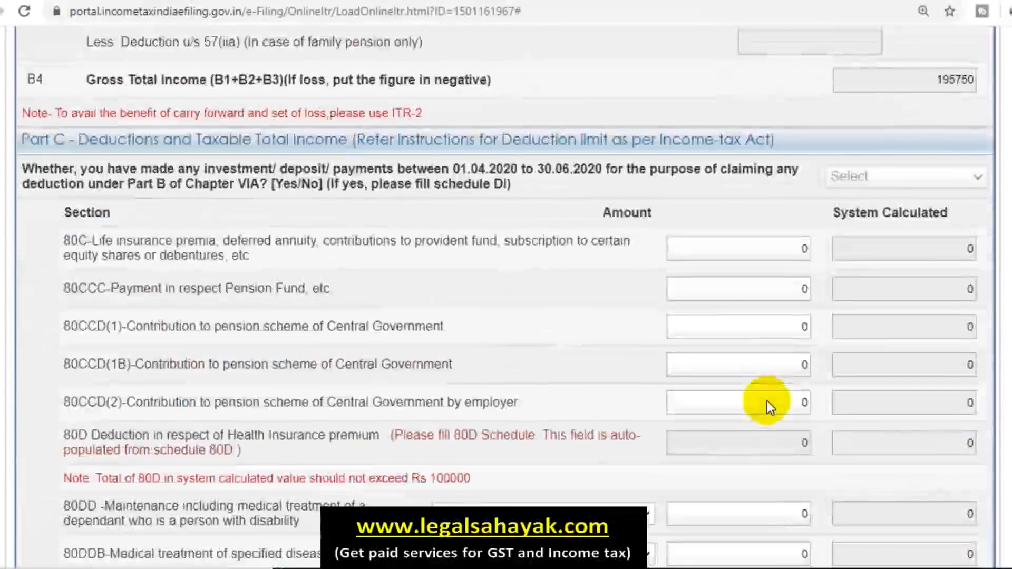
scroll(767, 401, "down", 5)
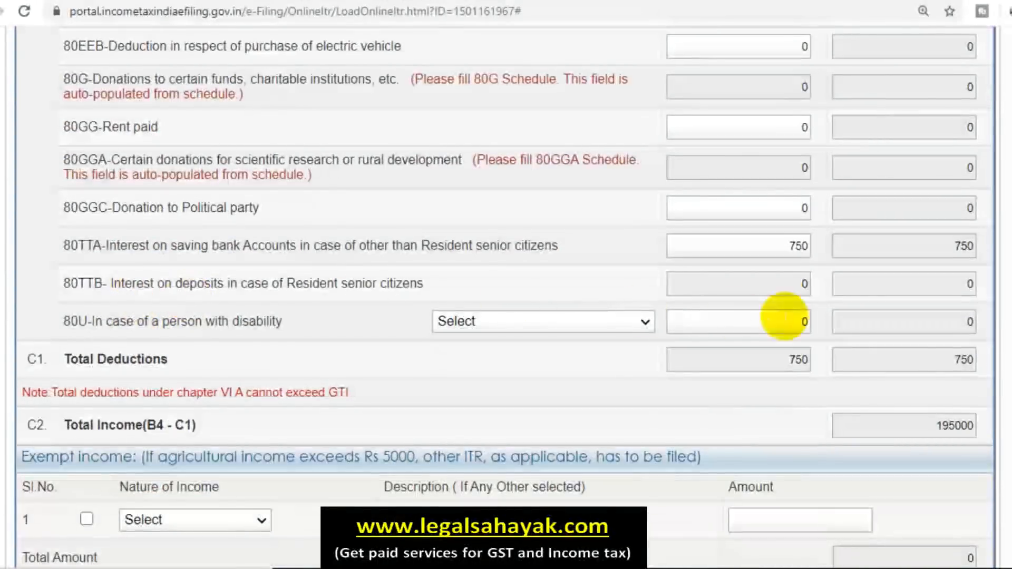
scroll(723, 341, "up", 8)
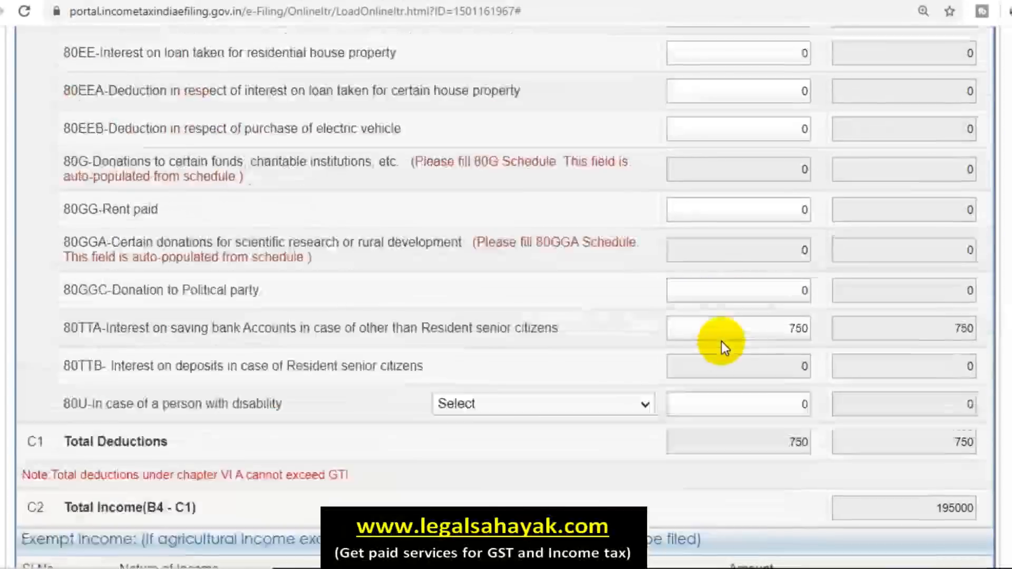
scroll(723, 348, "up", 7)
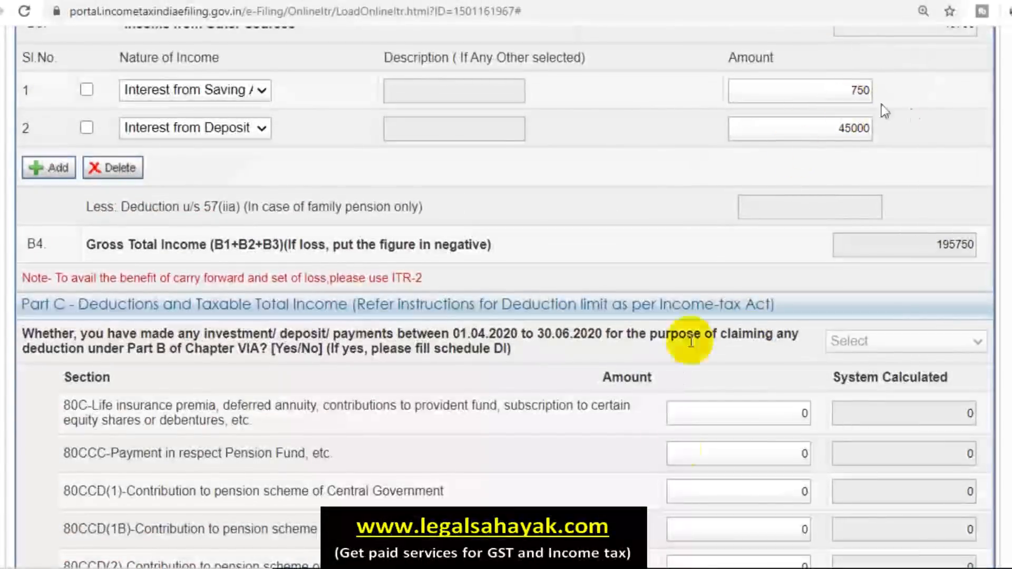
scroll(676, 448, "down", 8)
scroll(676, 448, "down", 4)
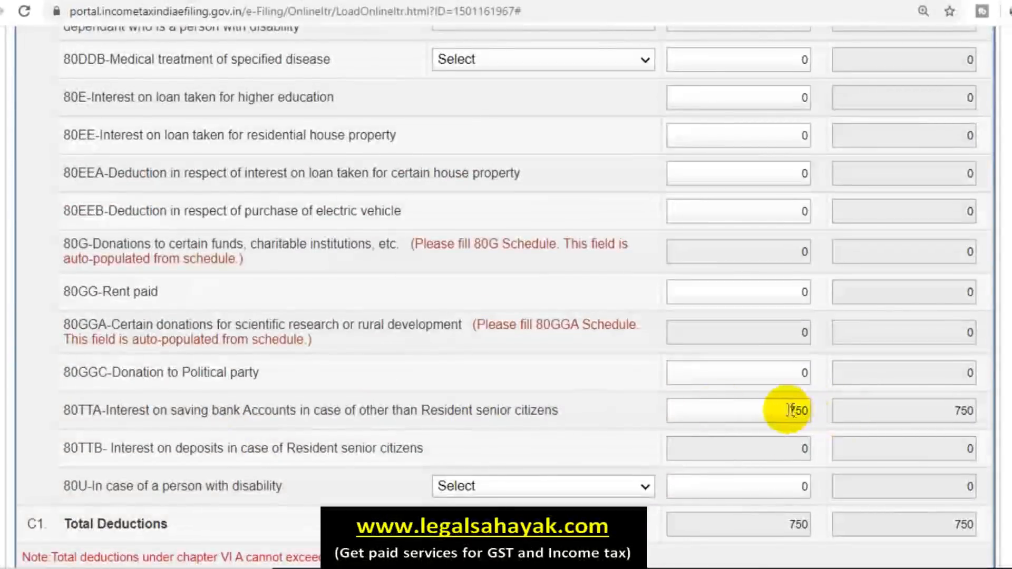
scroll(559, 391, "up", 4)
scroll(559, 391, "up", 8)
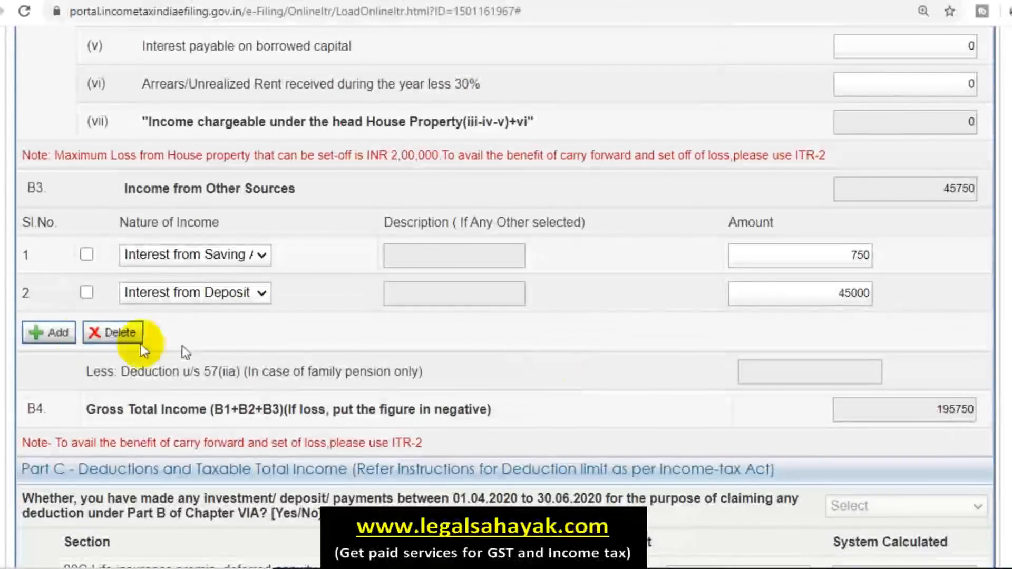
Step: Add Other Sources row 3, switching its type from Family pension to Any Other, fields left blank
left_click(48, 334)
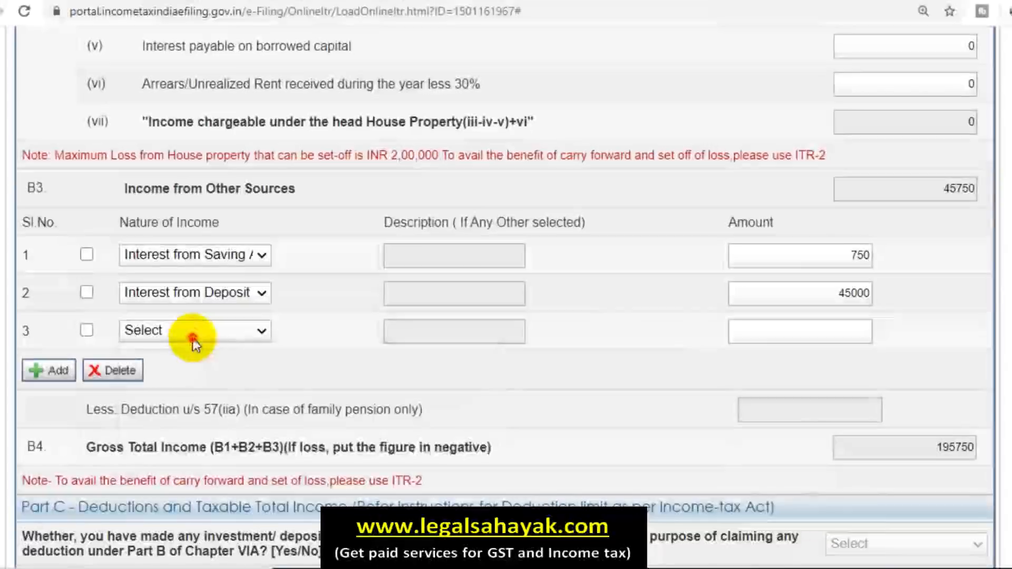
left_click(192, 332)
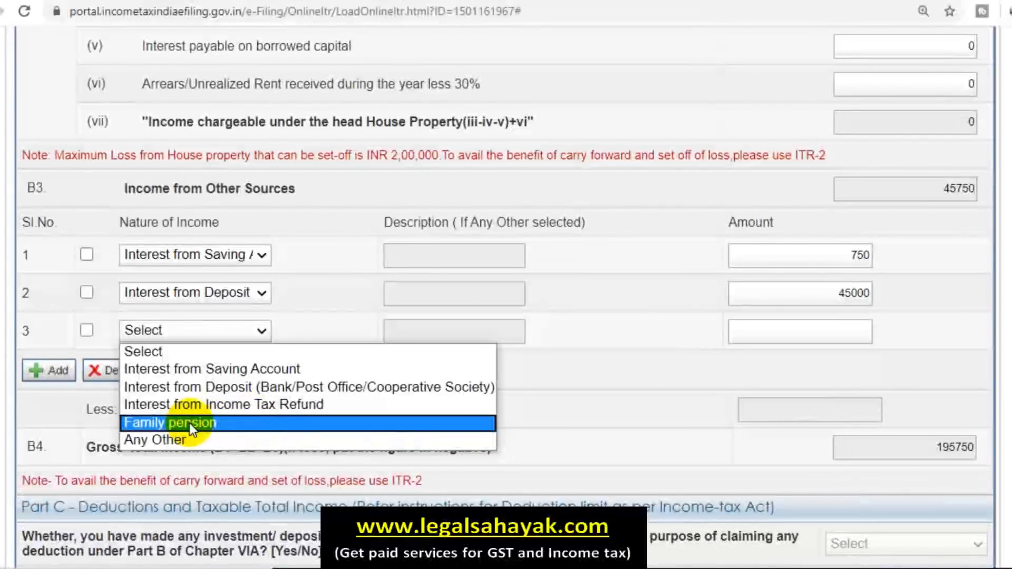
left_click(198, 423)
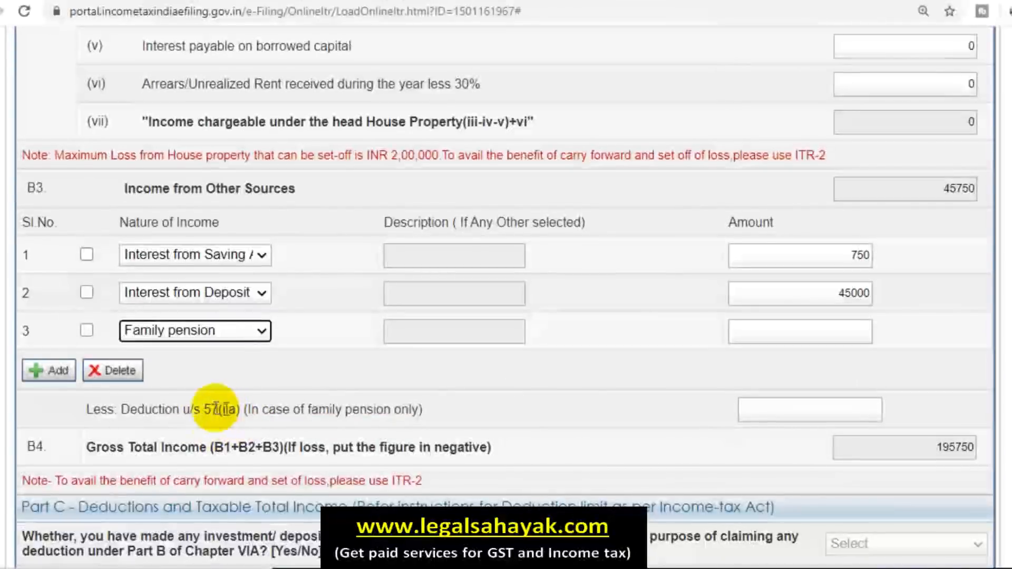
left_click(844, 408)
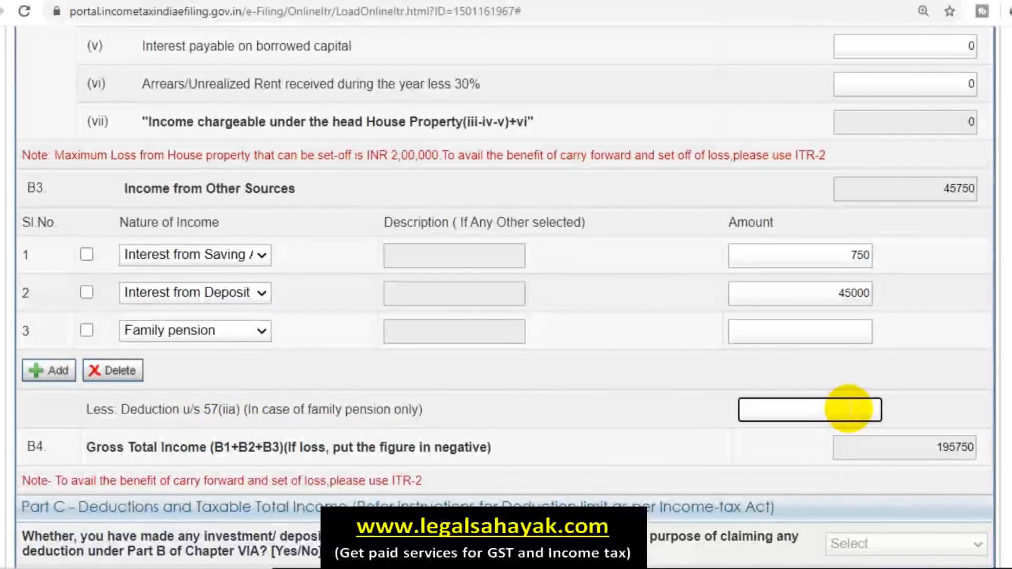
left_click(232, 339)
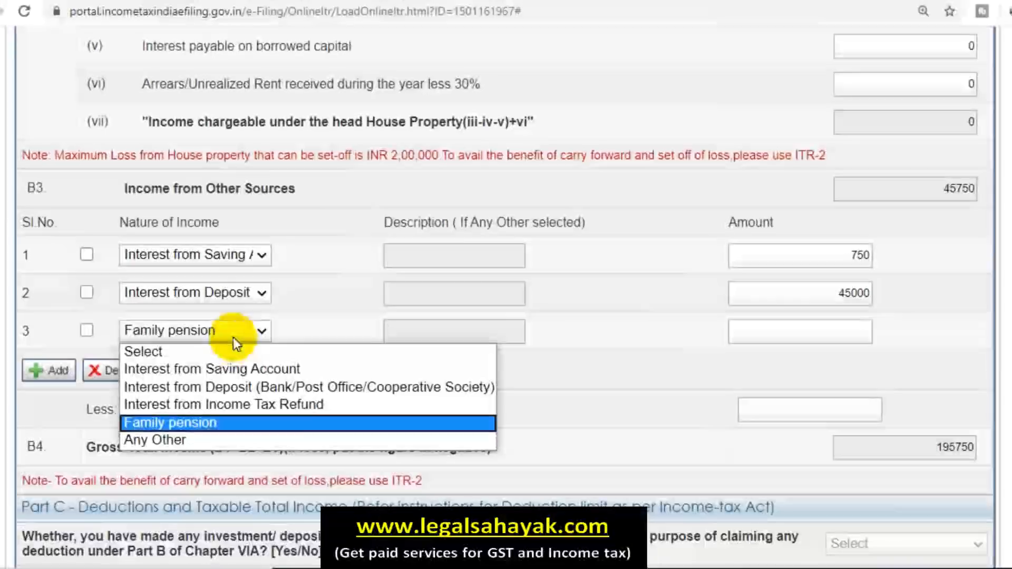
left_click(206, 441)
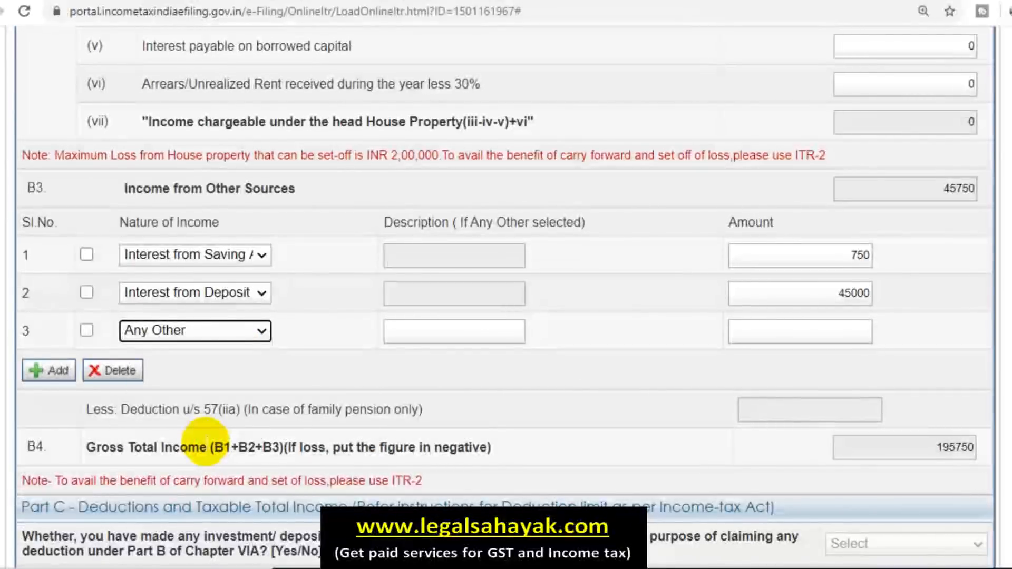
left_click(475, 331)
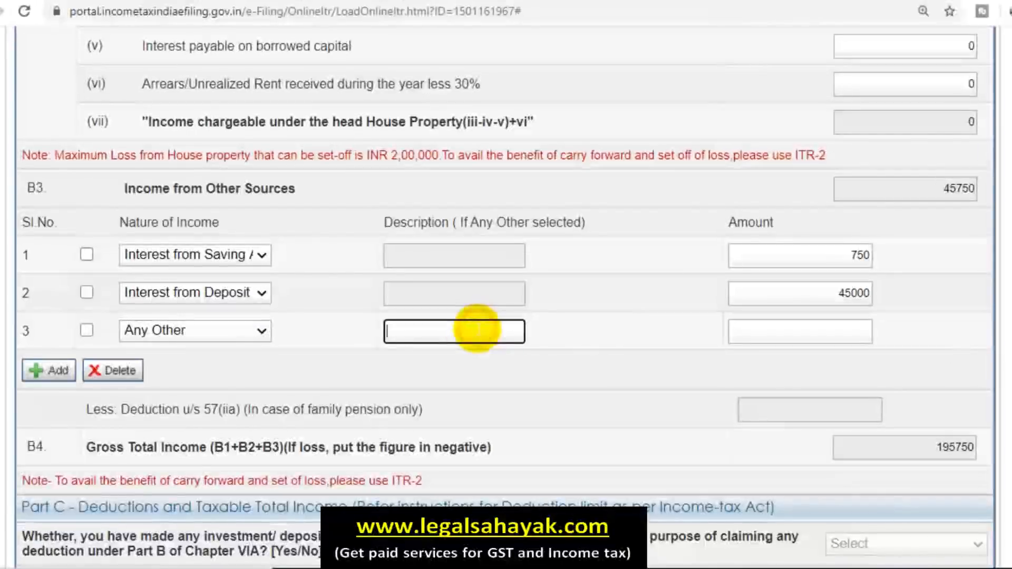
left_click(860, 338)
left_click(735, 360)
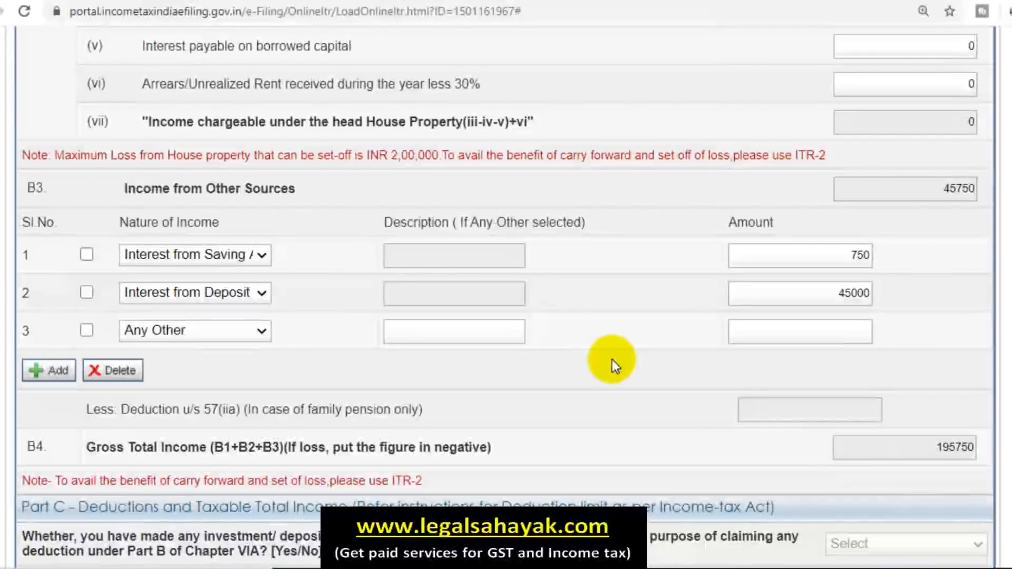
scroll(612, 364, "up", 10)
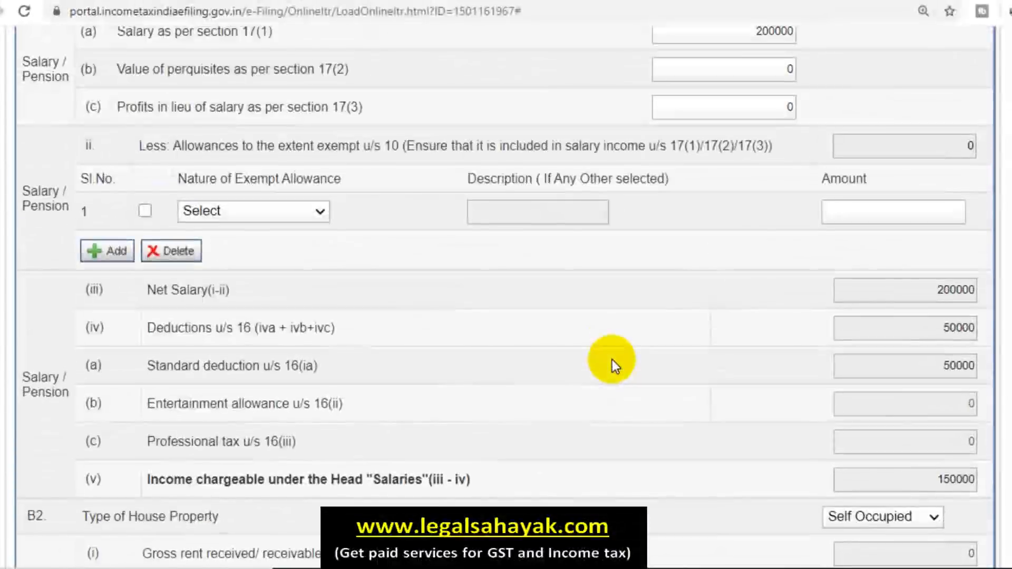
scroll(622, 300, "up", 1)
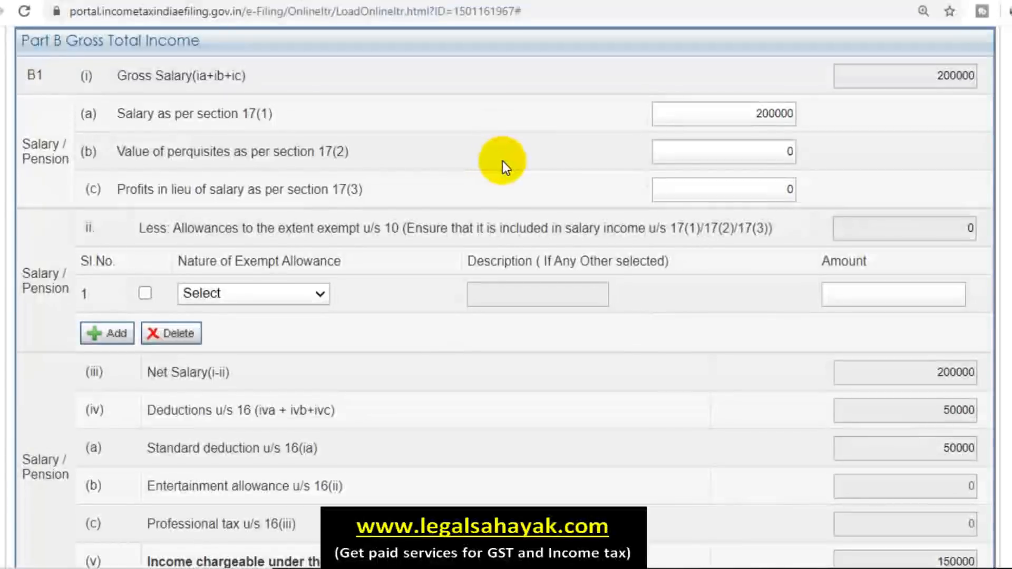
scroll(593, 261, "down", 10)
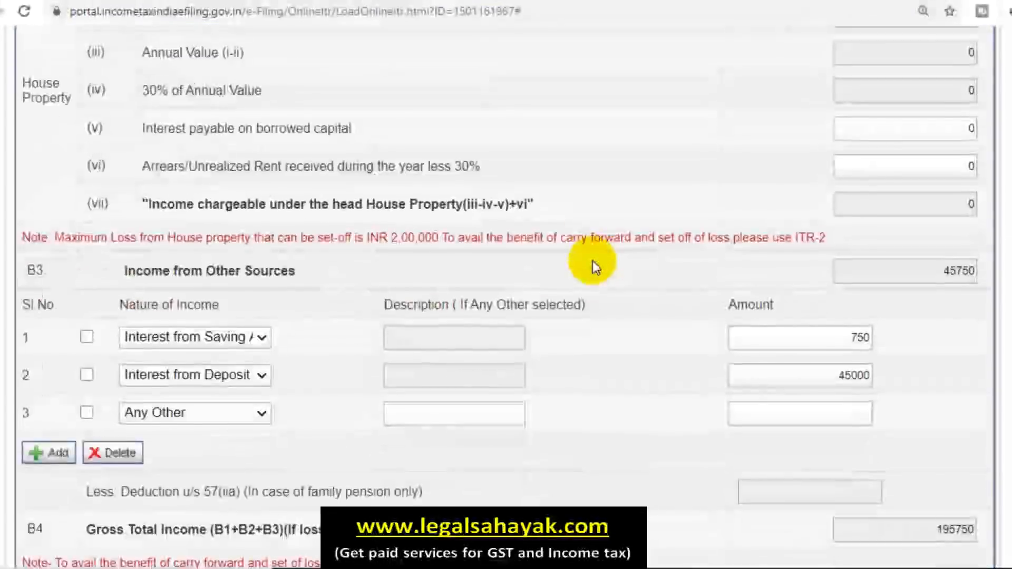
scroll(593, 261, "down", 2)
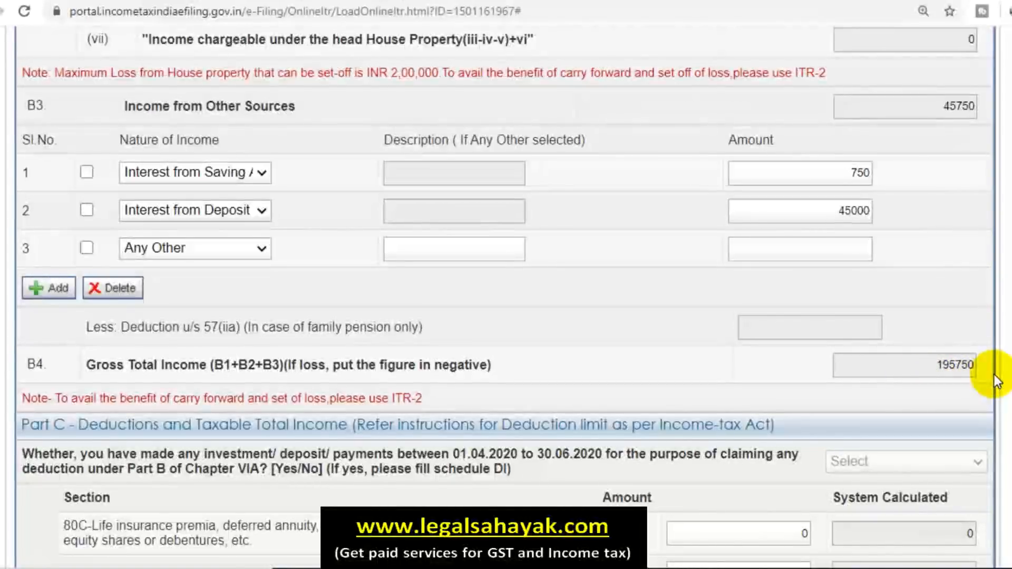
scroll(833, 373, "down", 6)
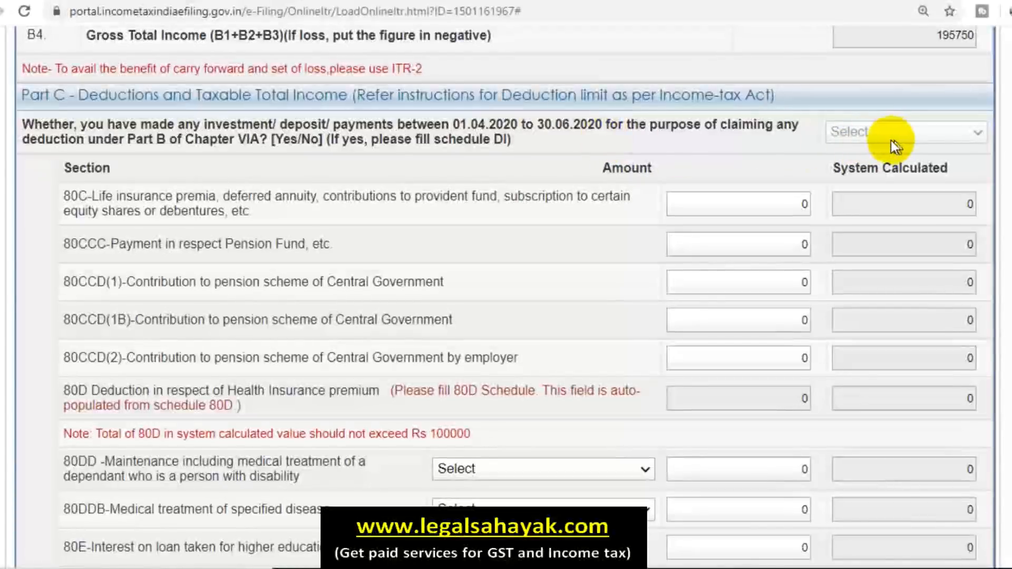
Step: Enter 150000 as the 80C deduction amount
left_click(787, 204)
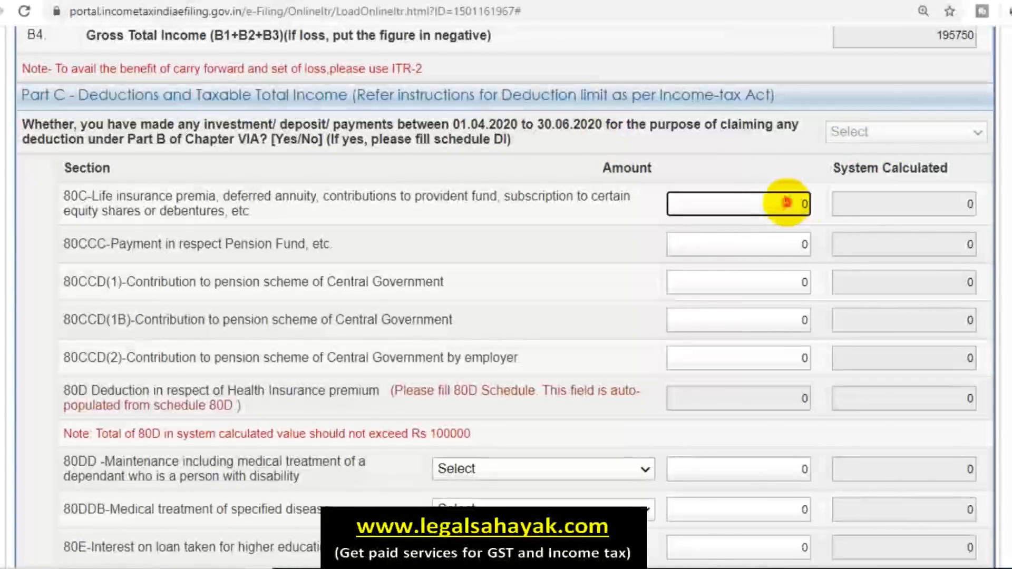
type("150000")
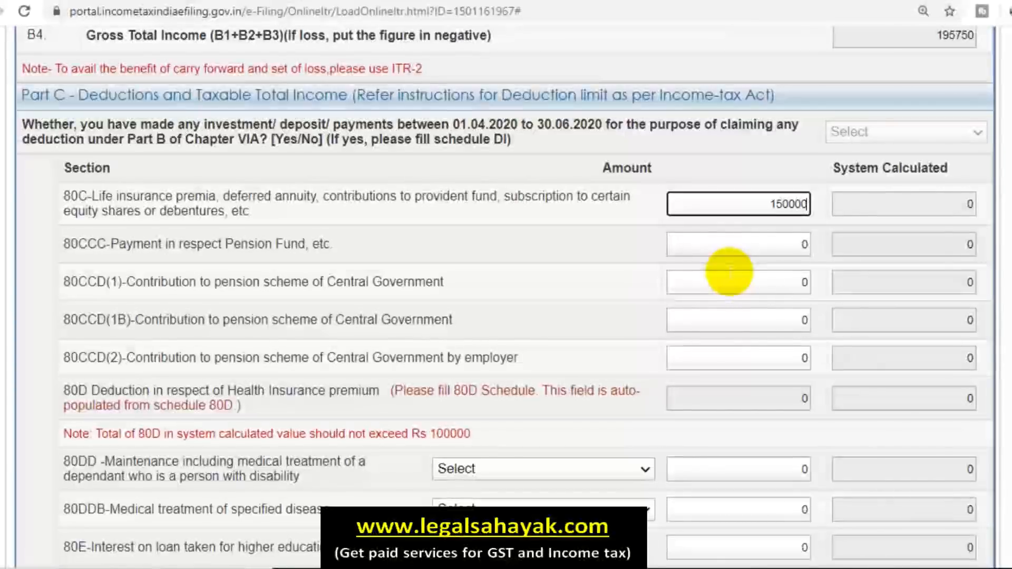
left_click(596, 245)
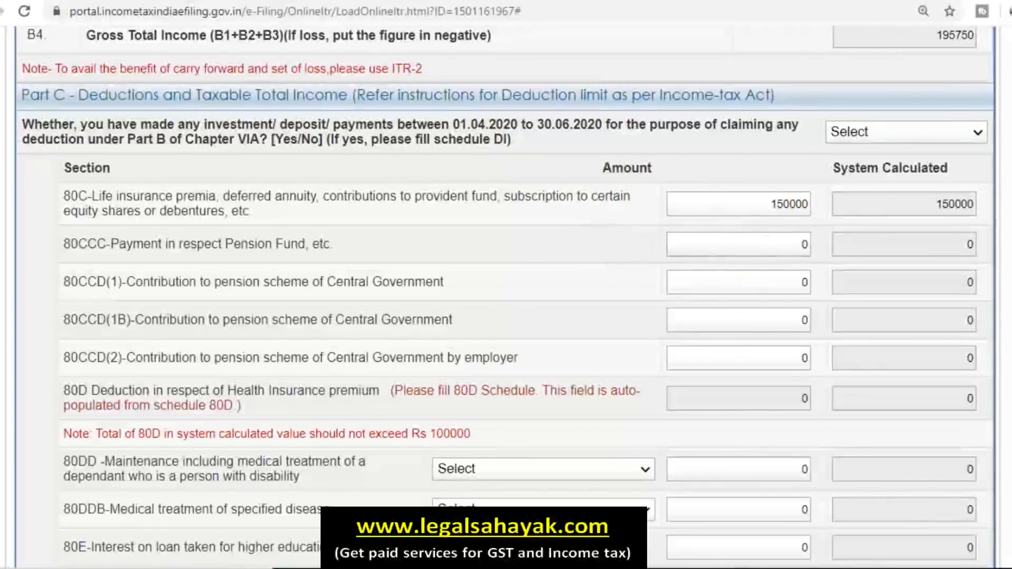
Step: Answer YES to the April–June 2020 investment question and go to Schedule DI
left_click(916, 137)
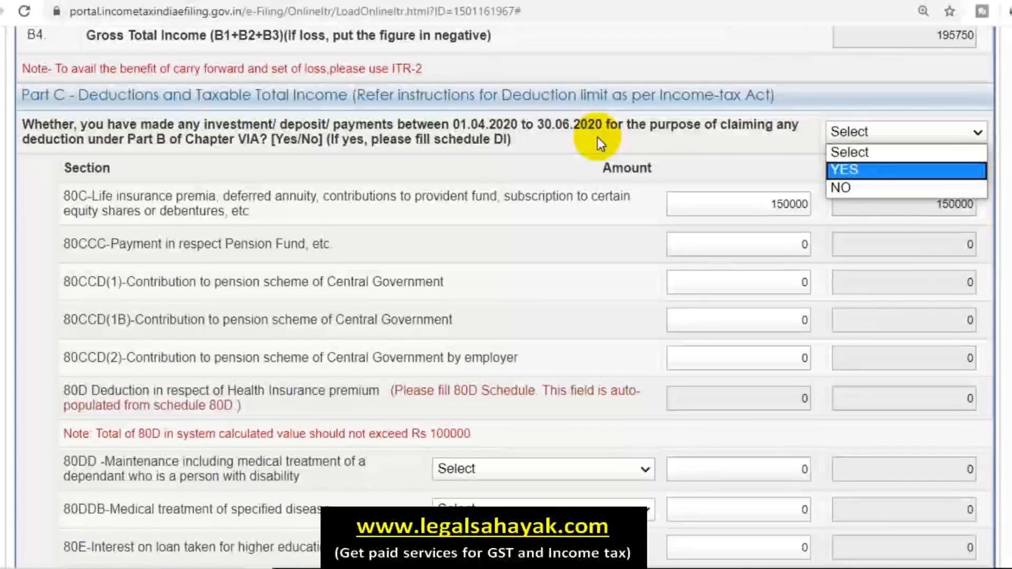
left_click(652, 136)
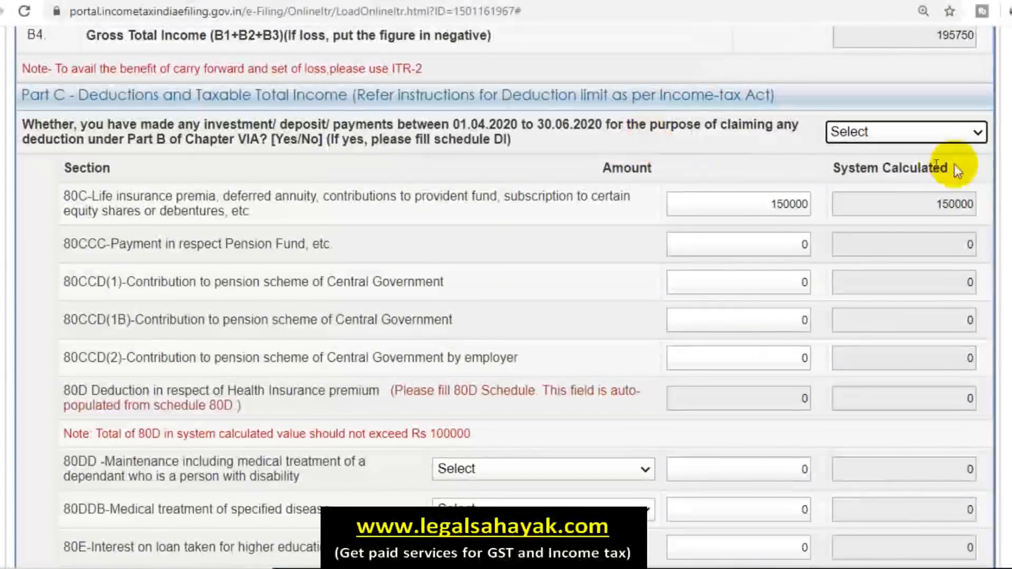
left_click(928, 133)
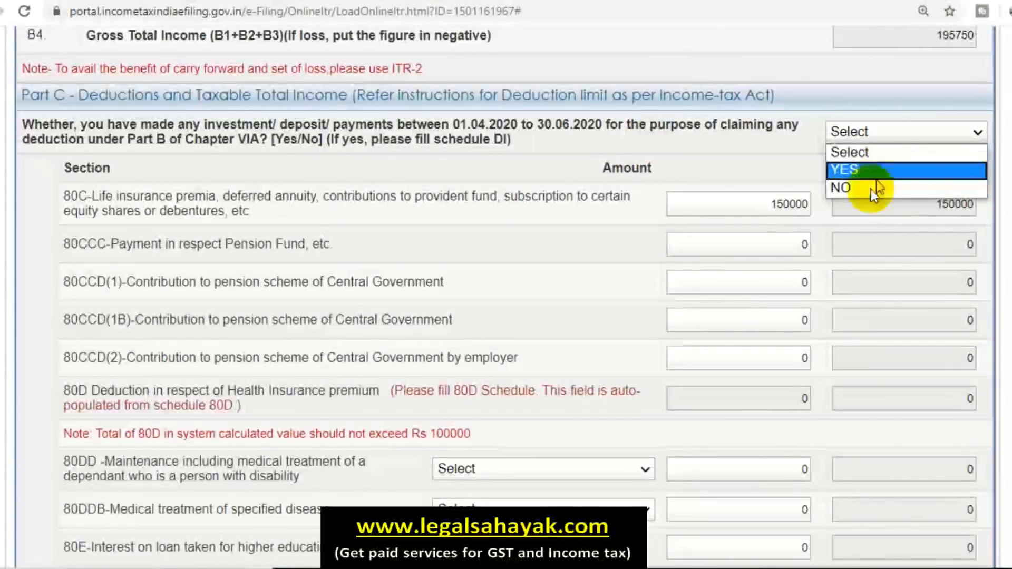
left_click(871, 188)
left_click(881, 132)
left_click(871, 169)
scroll(759, 282, "up", 5)
scroll(760, 282, "up", 15)
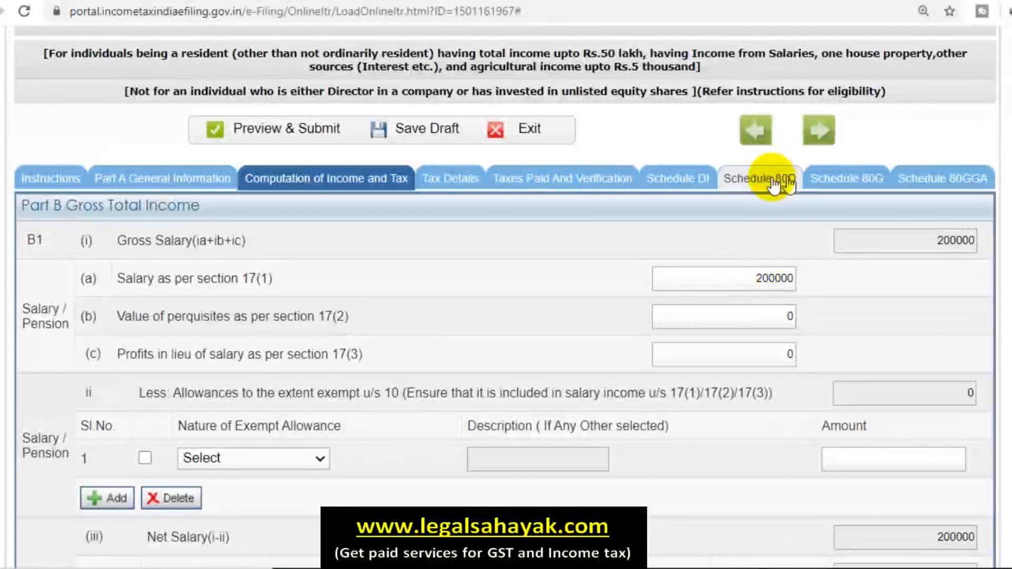
left_click(680, 185)
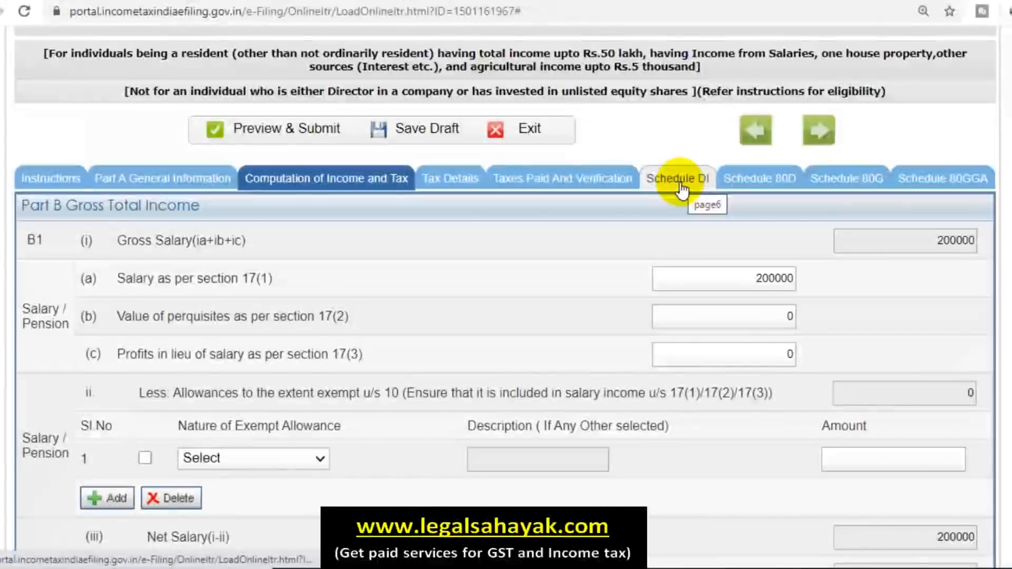
Step: Enter 50000 as the 80C deduction attributable to 01.04.2020–30.06.2020 investments
scroll(753, 319, "down", 6)
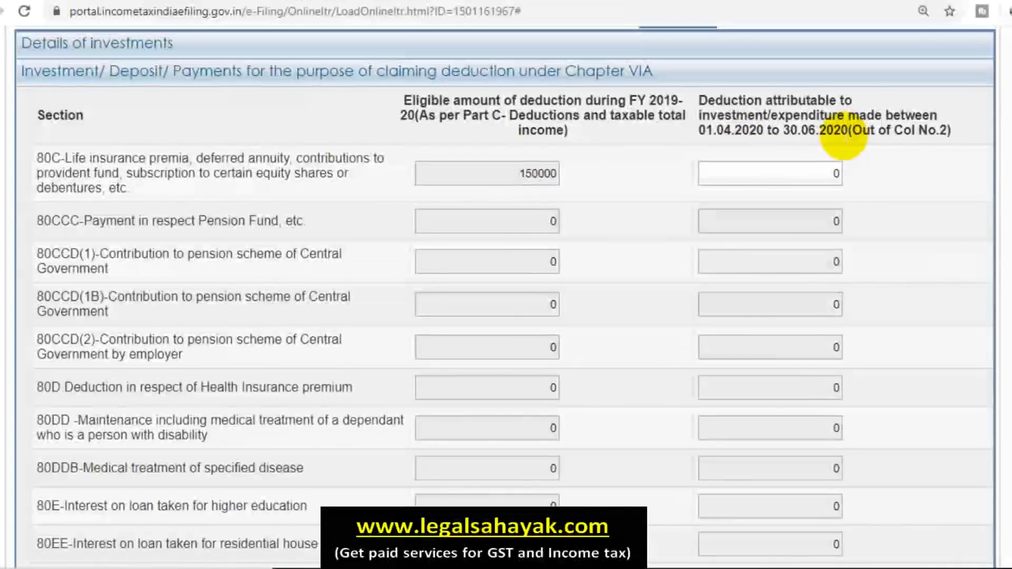
left_click(824, 170)
type("50000")
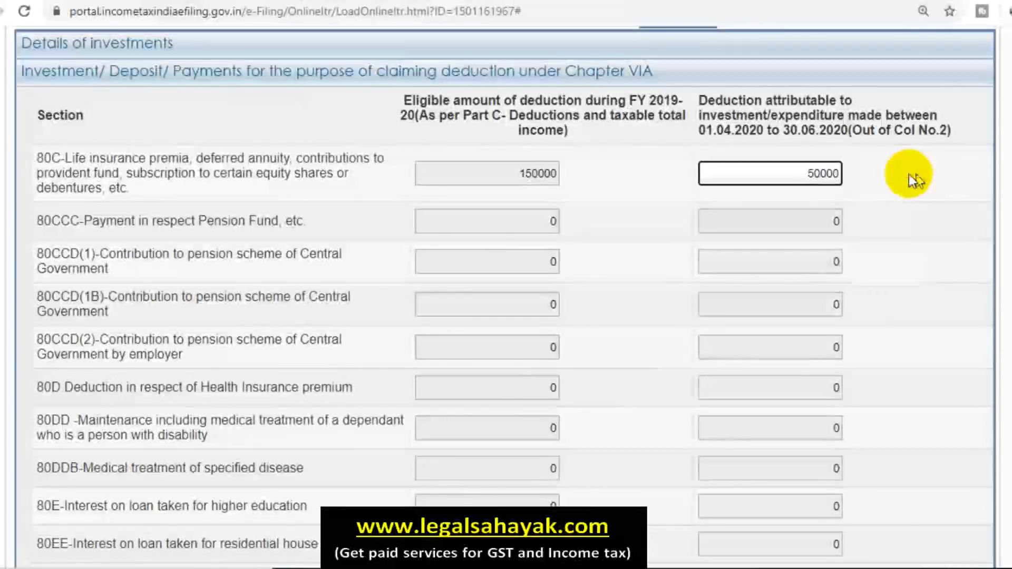
left_click(897, 183)
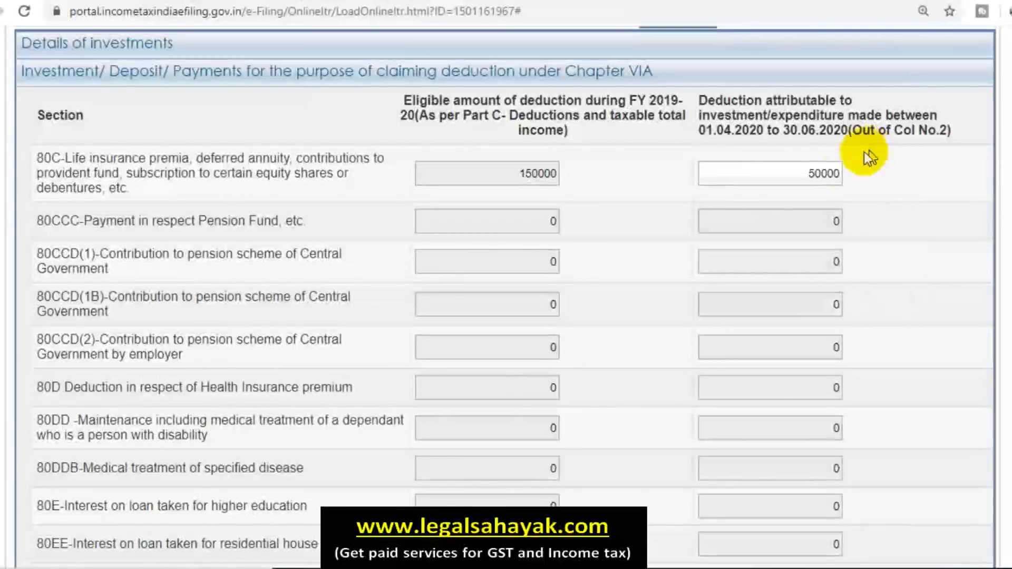
scroll(617, 203, "up", 1)
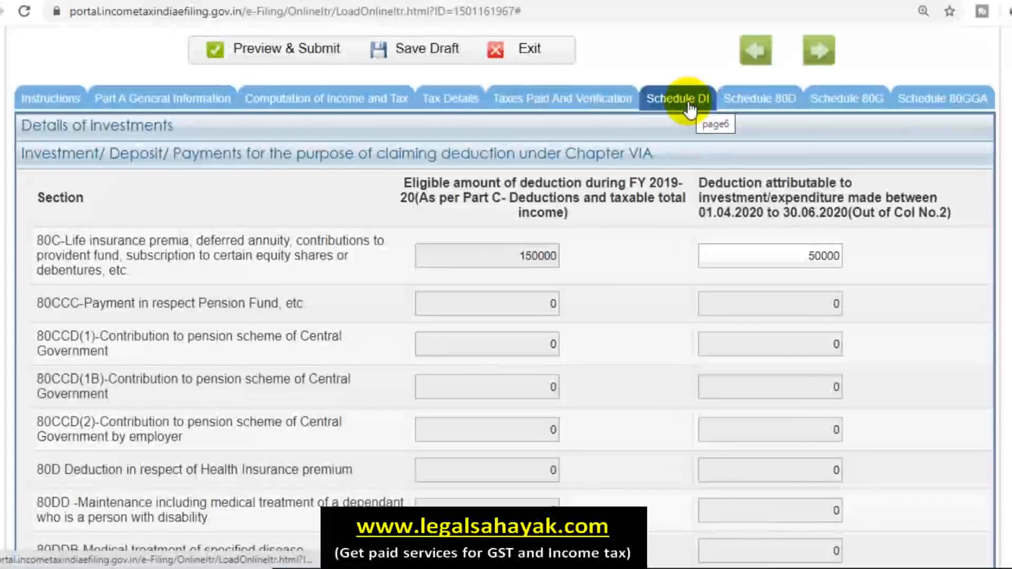
scroll(660, 422, "down", 3)
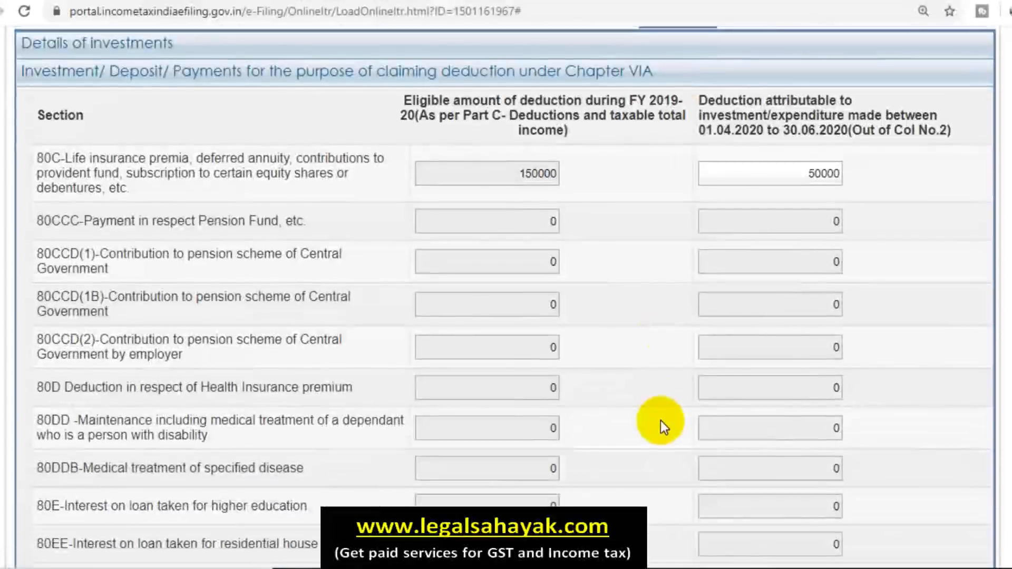
scroll(660, 422, "down", 2)
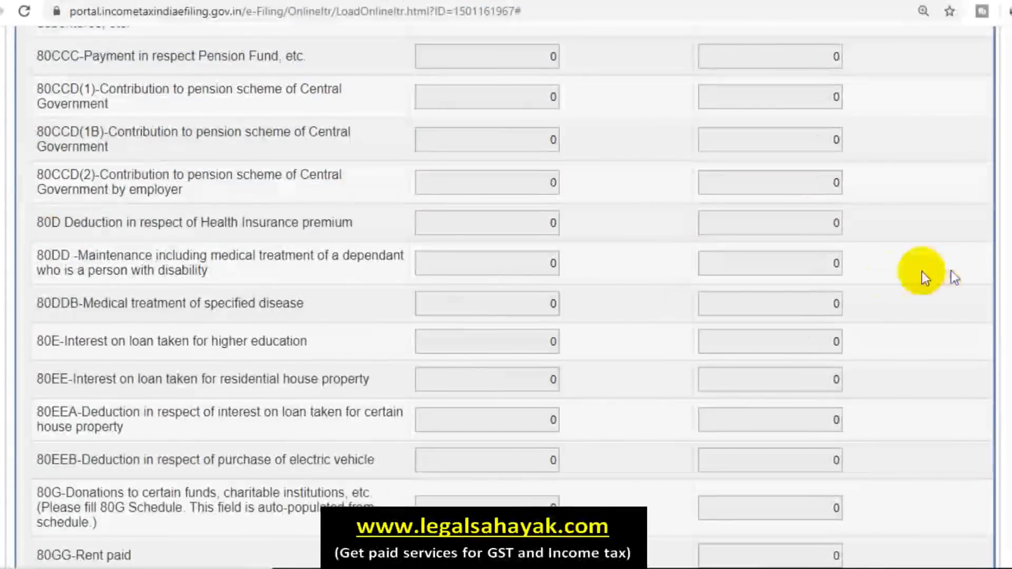
scroll(799, 352, "down", 2)
scroll(734, 350, "up", 8)
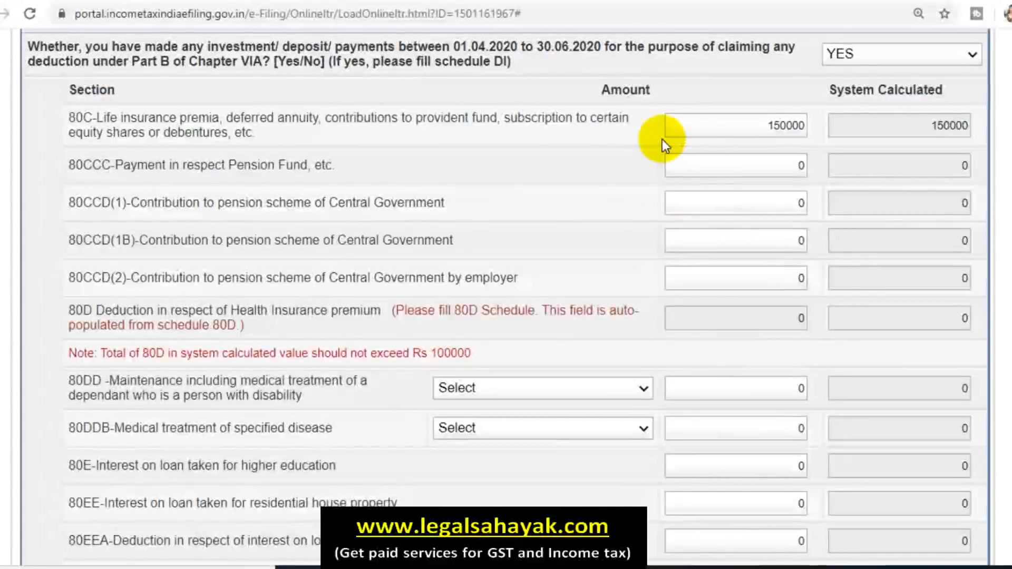
Step: Change the April–June 2020 investment answer to NO
left_click(932, 48)
left_click(897, 109)
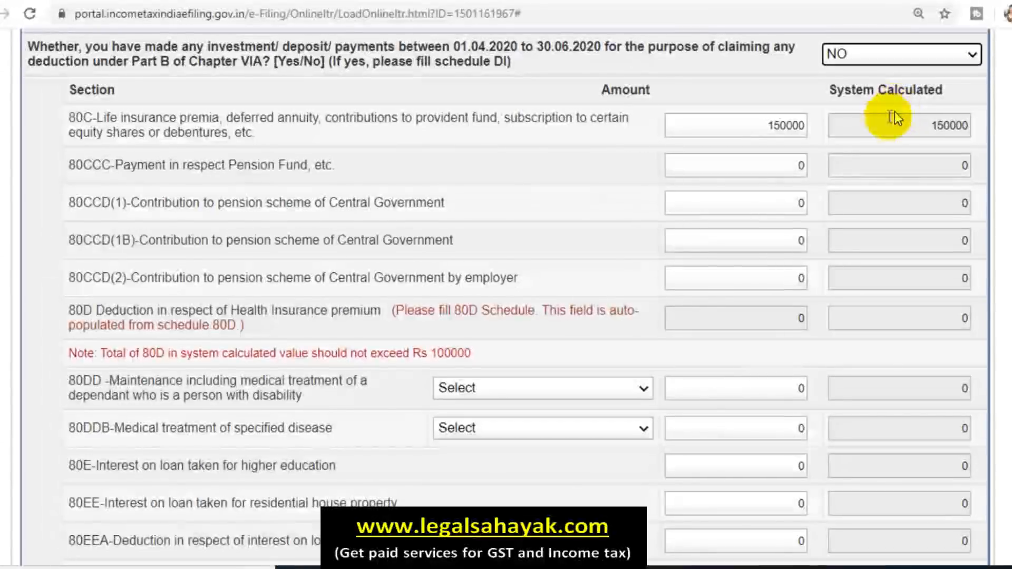
scroll(787, 158, "up", 18)
scroll(749, 167, "up", 10)
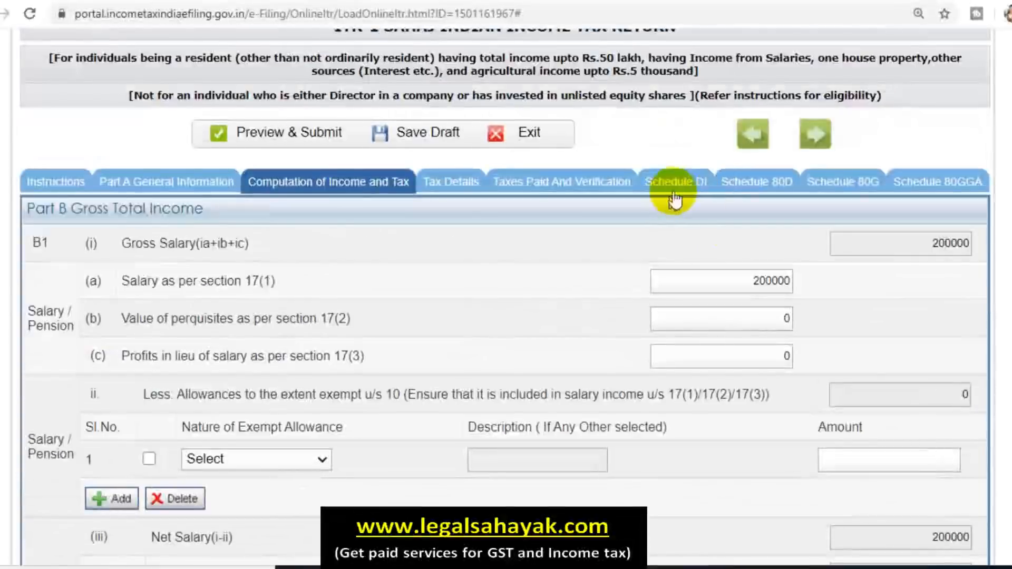
Step: Confirm Schedule DI amounts reset to 0, then return to Part C deductions
left_click(675, 190)
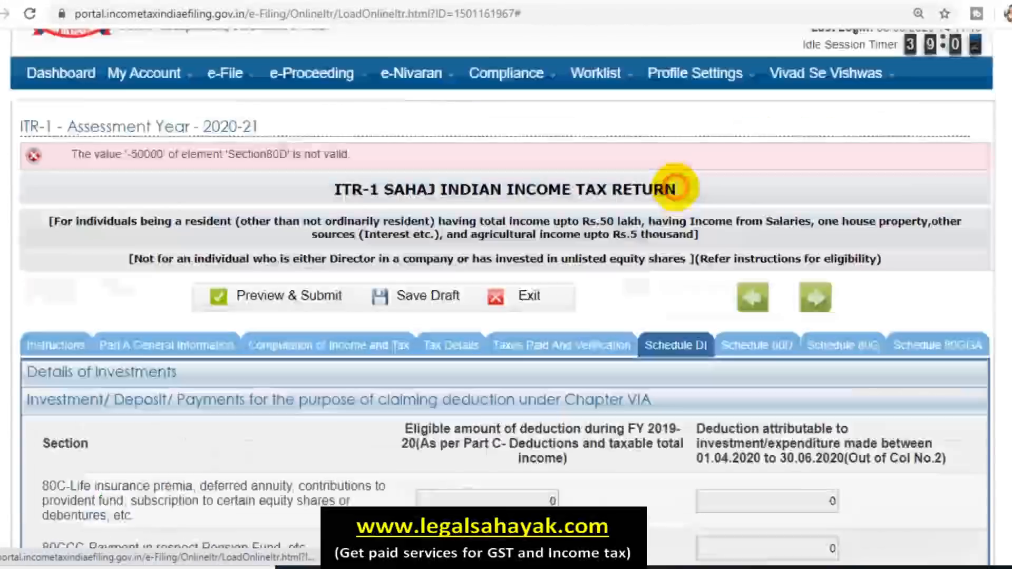
scroll(808, 388, "down", 7)
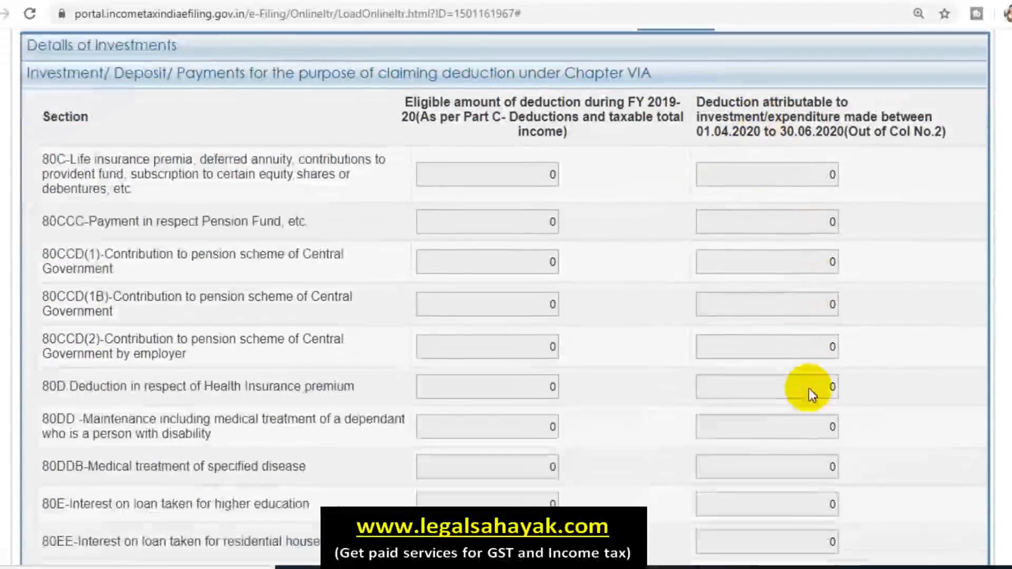
scroll(808, 388, "up", 4)
left_click(312, 160)
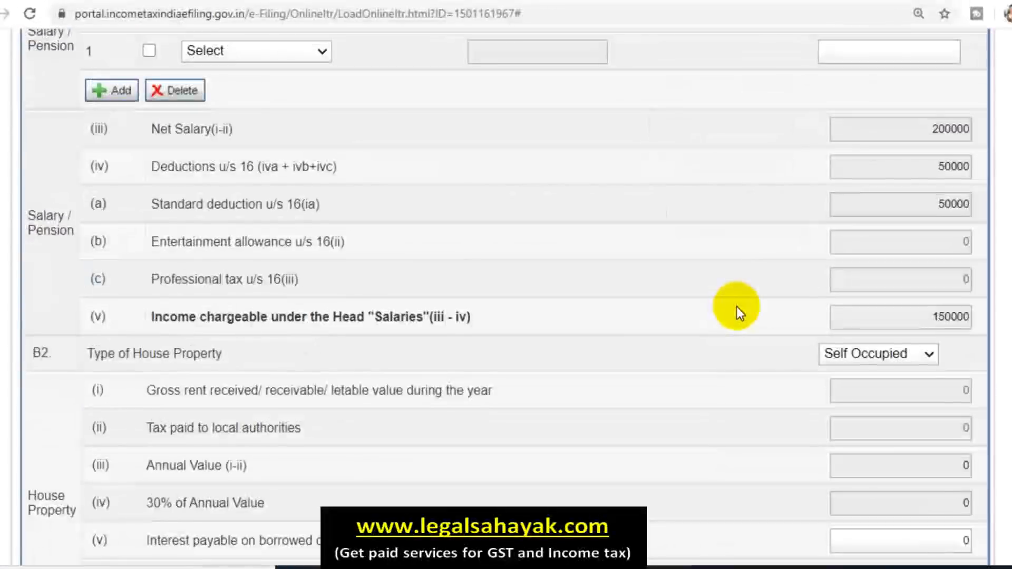
scroll(736, 306, "down", 15)
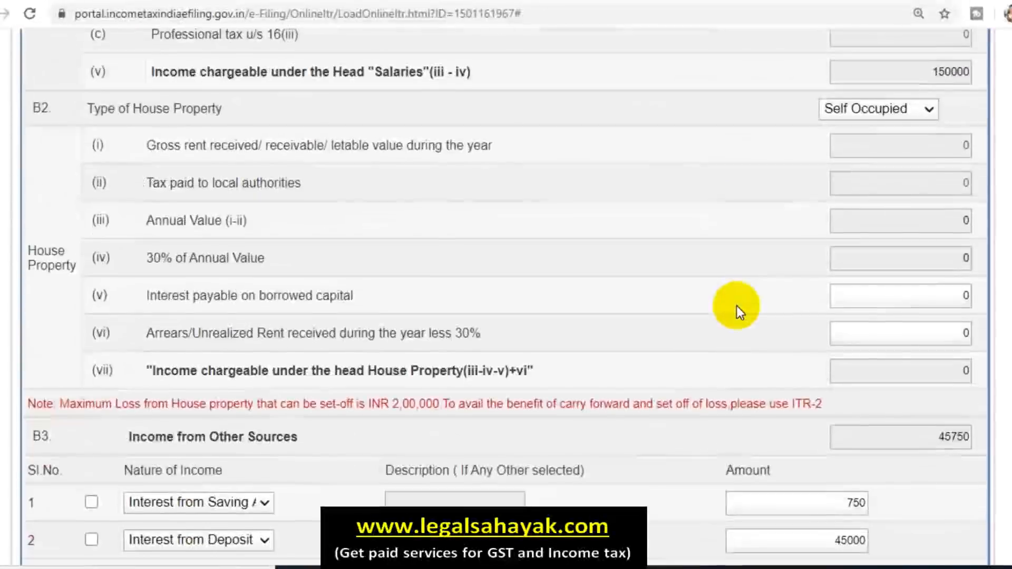
scroll(735, 306, "down", 2)
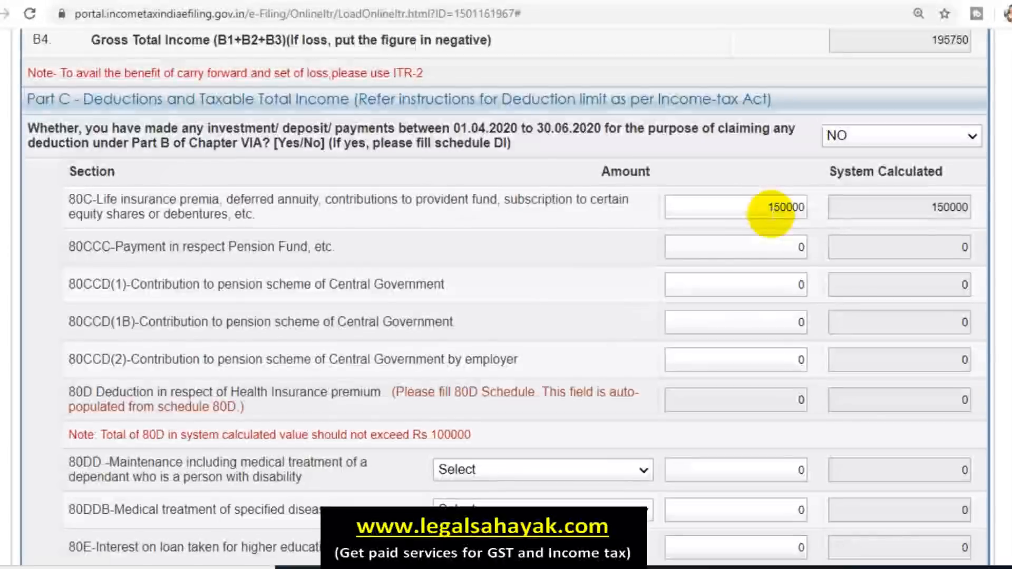
scroll(533, 242, "down", 1)
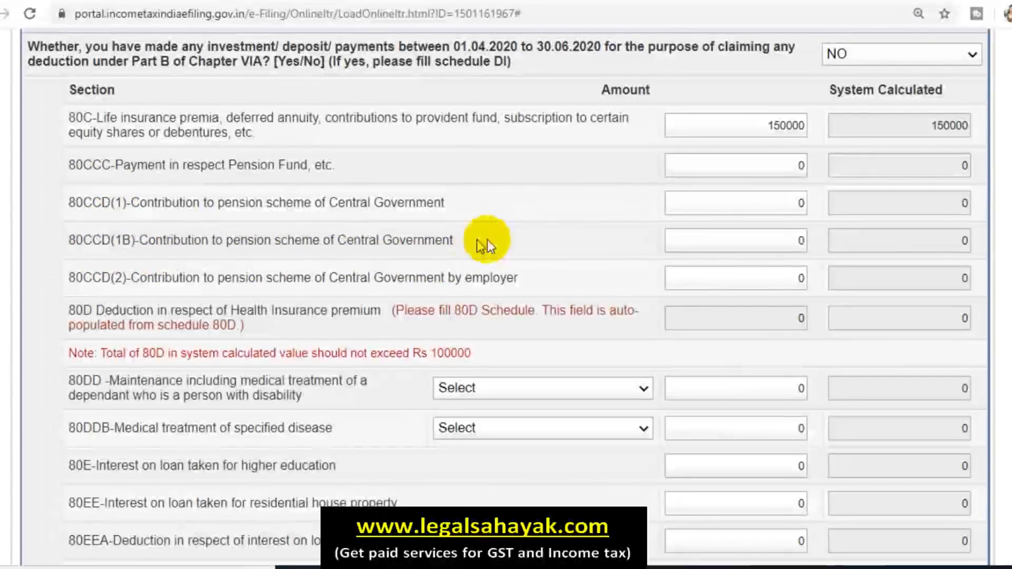
Step: Enter 55000 under 80CCD(1B); the system-calculated amount caps at 50000
left_click(707, 240)
type("55000")
left_click(490, 231)
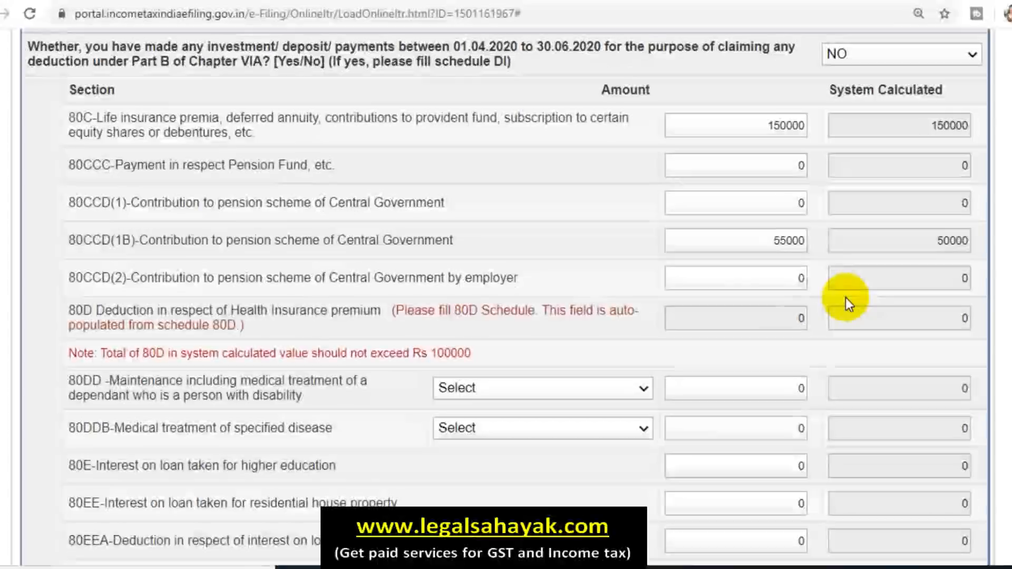
scroll(624, 291, "down", 3)
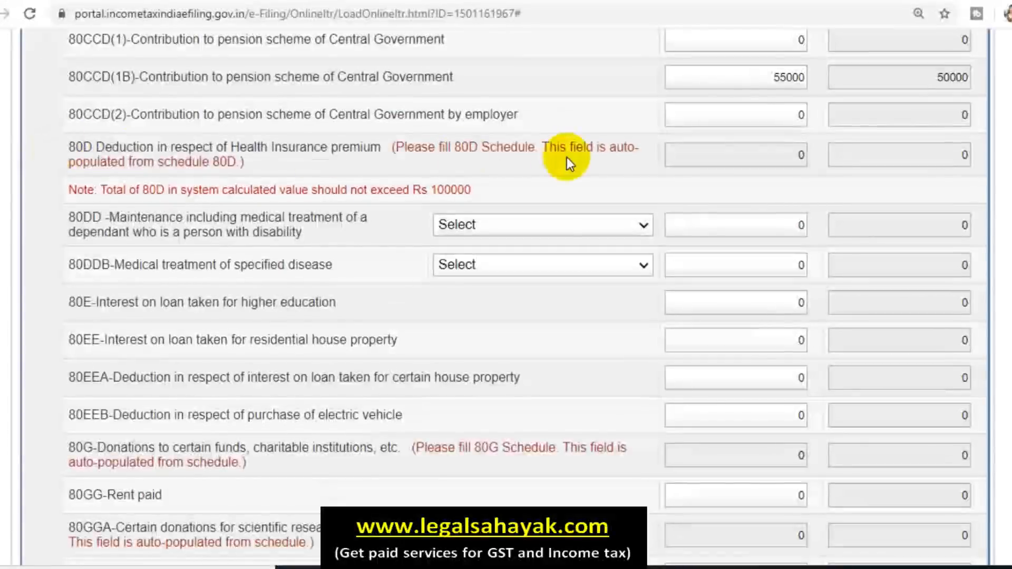
scroll(599, 175, "up", 2)
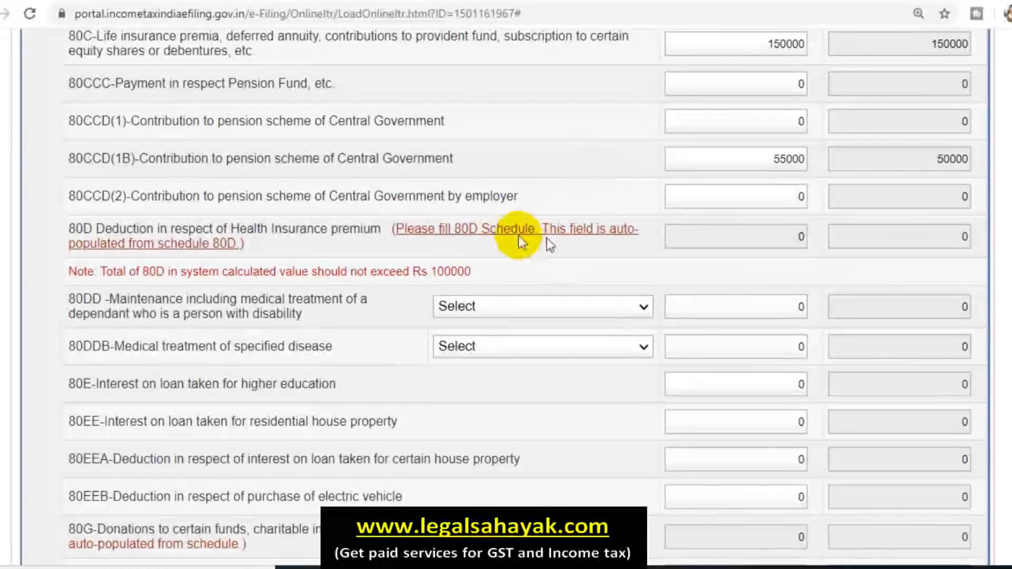
scroll(533, 235, "up", 2)
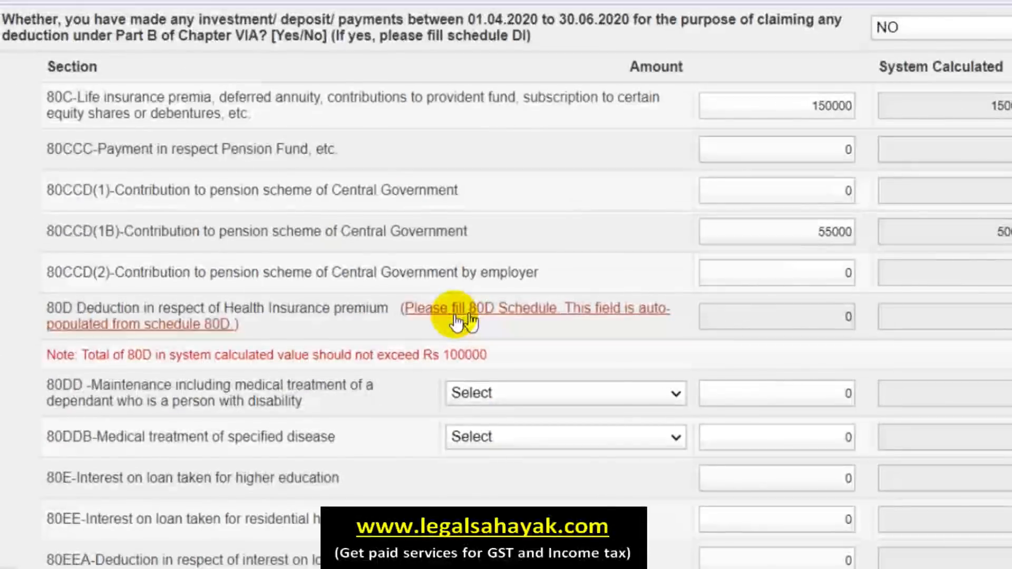
Step: In Schedule 80D, answer NO to the family senior-citizen question
left_click(463, 319)
scroll(455, 315, "up", 9)
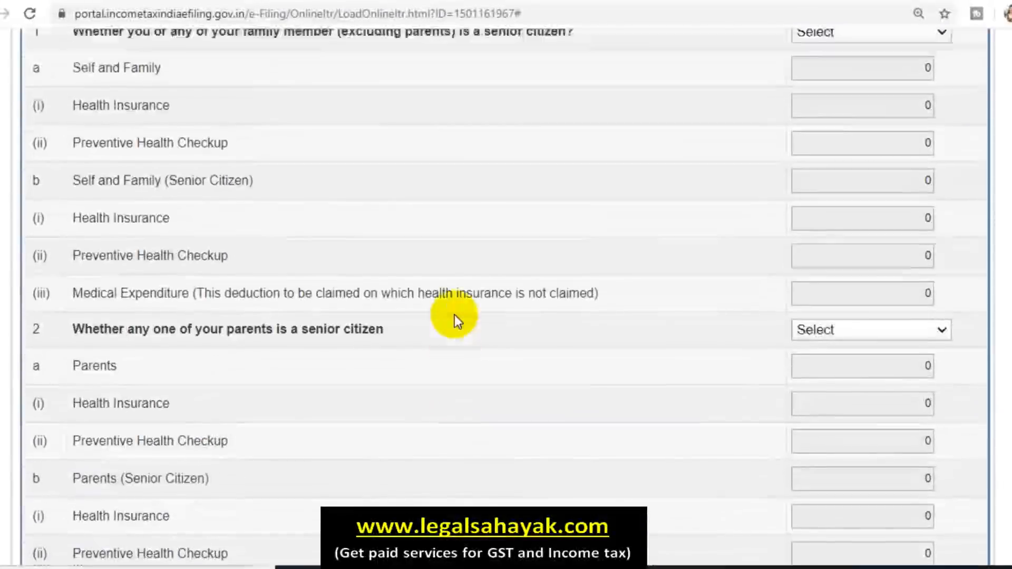
scroll(459, 319, "down", 2)
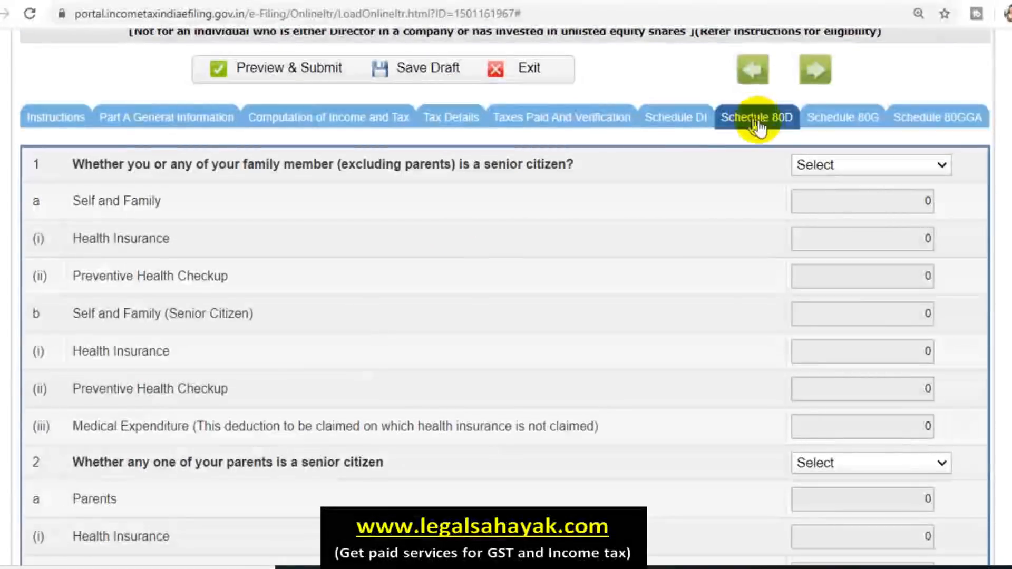
scroll(752, 249, "down", 2)
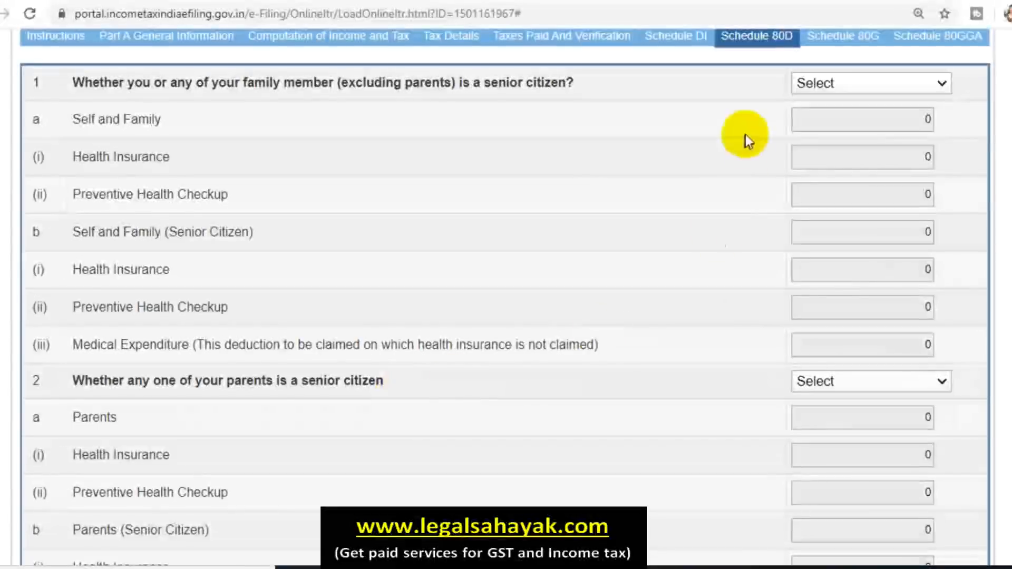
left_click(849, 86)
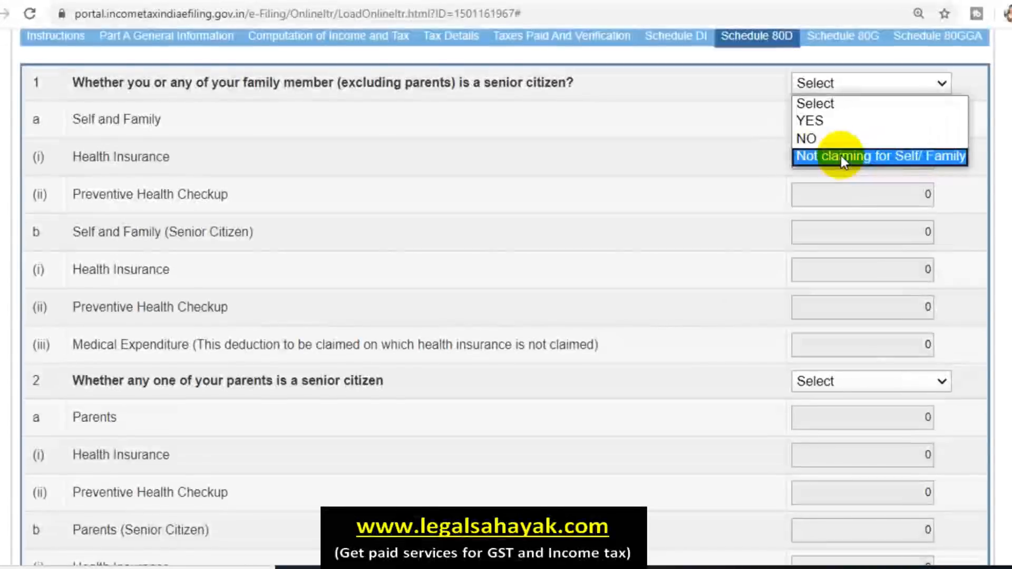
left_click(841, 156)
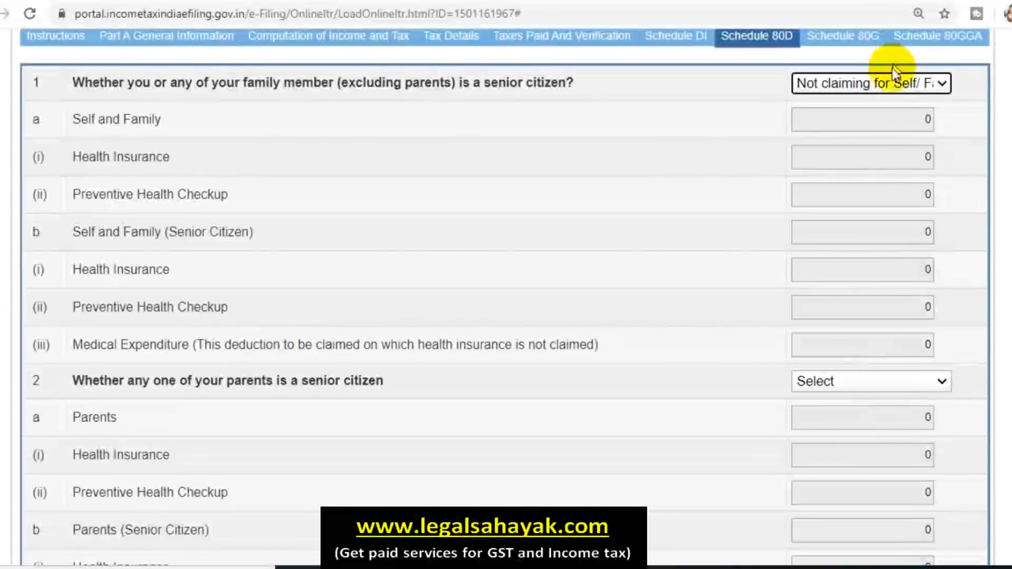
left_click(889, 83)
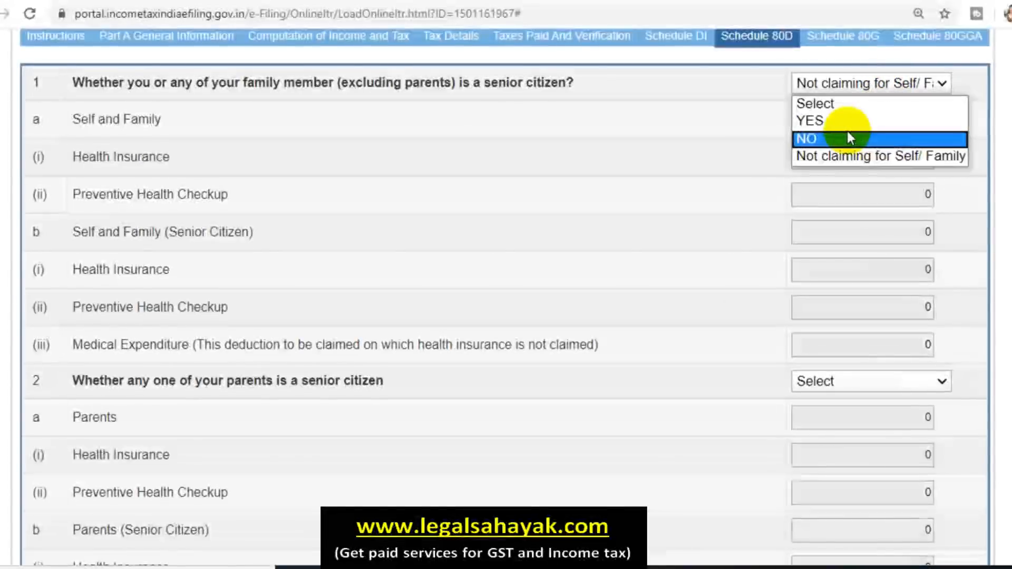
left_click(842, 122)
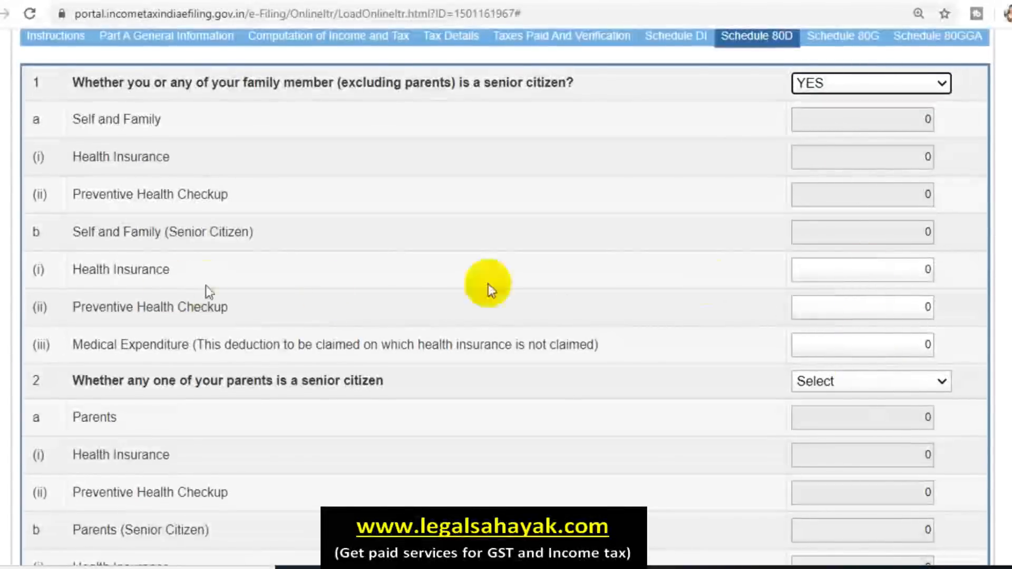
left_click(867, 84)
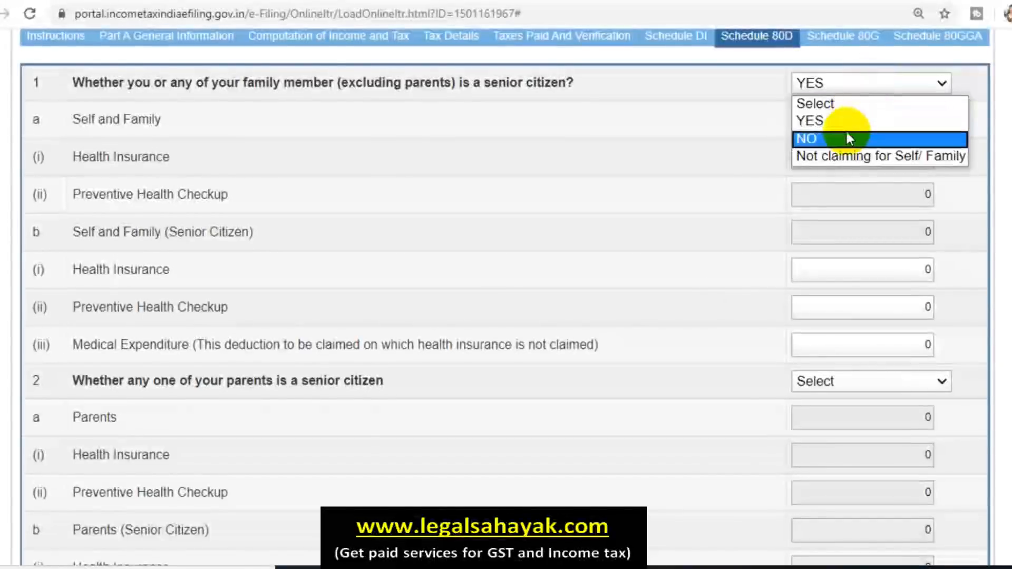
left_click(848, 139)
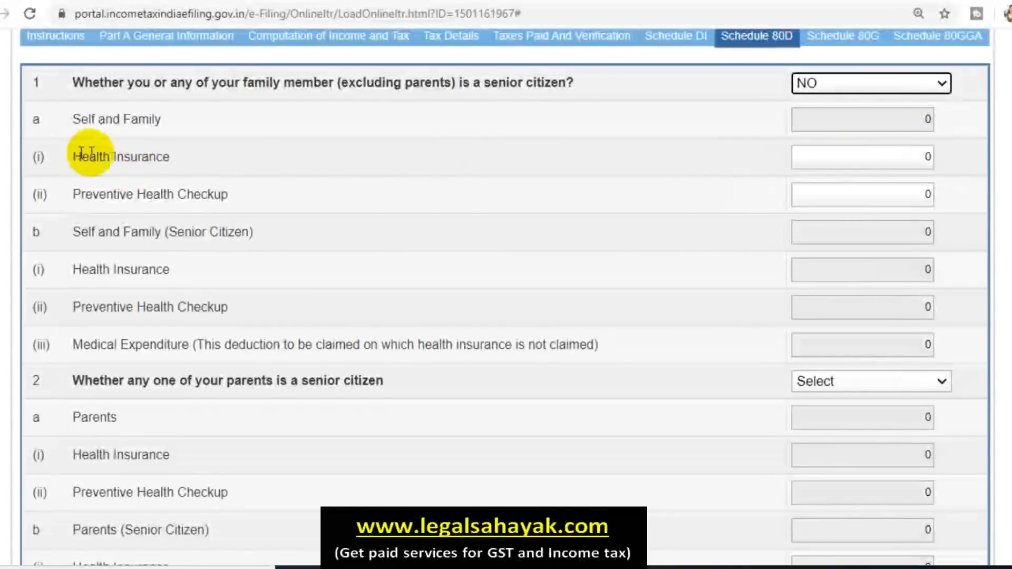
Step: Enter 25000 health insurance and 5000 preventive checkup for self and family
left_click(896, 156)
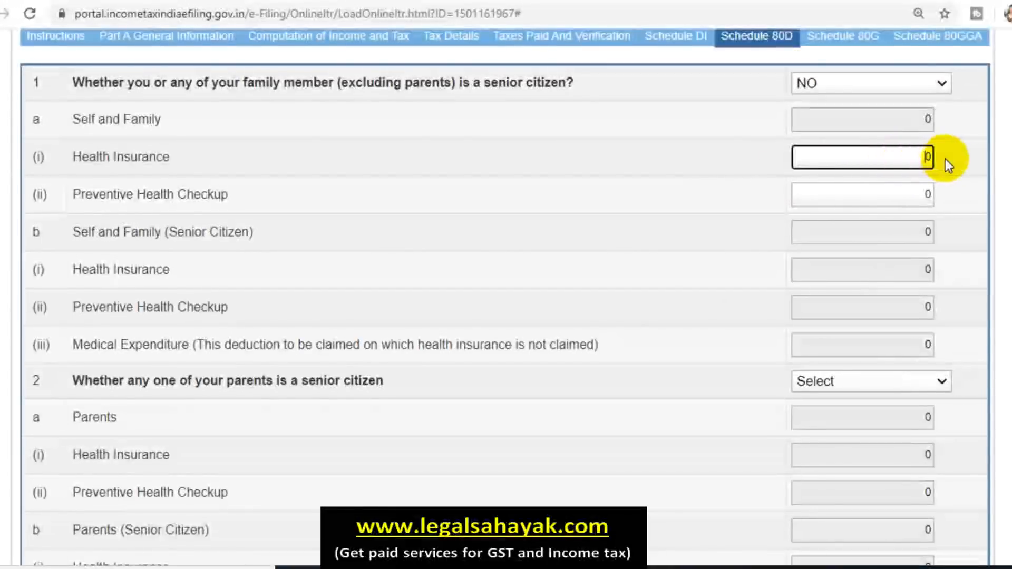
left_click(957, 159)
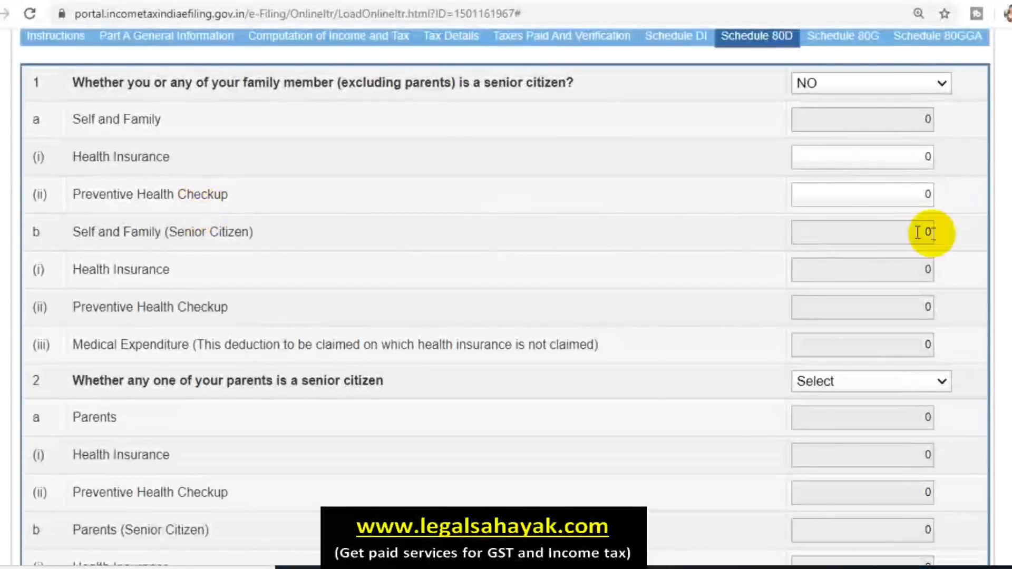
left_click(964, 197)
left_click(914, 195)
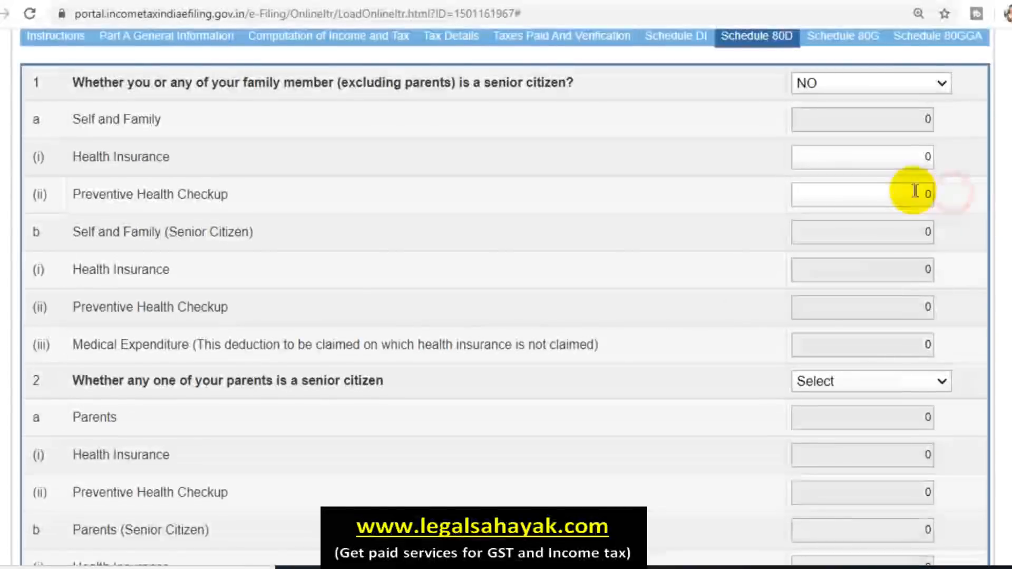
type("5000")
left_click(706, 146)
double_click(924, 156)
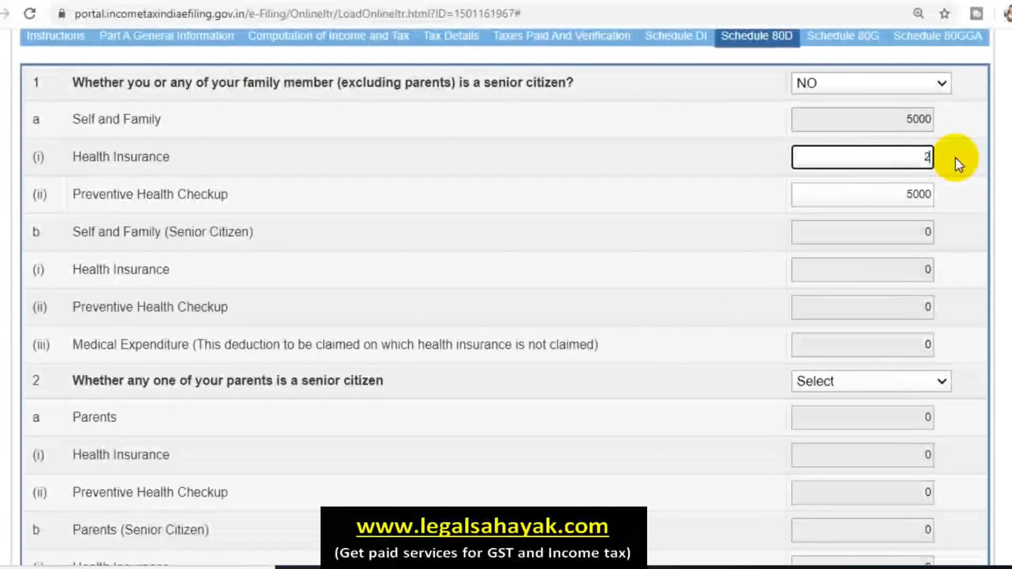
type("25000")
left_click(576, 142)
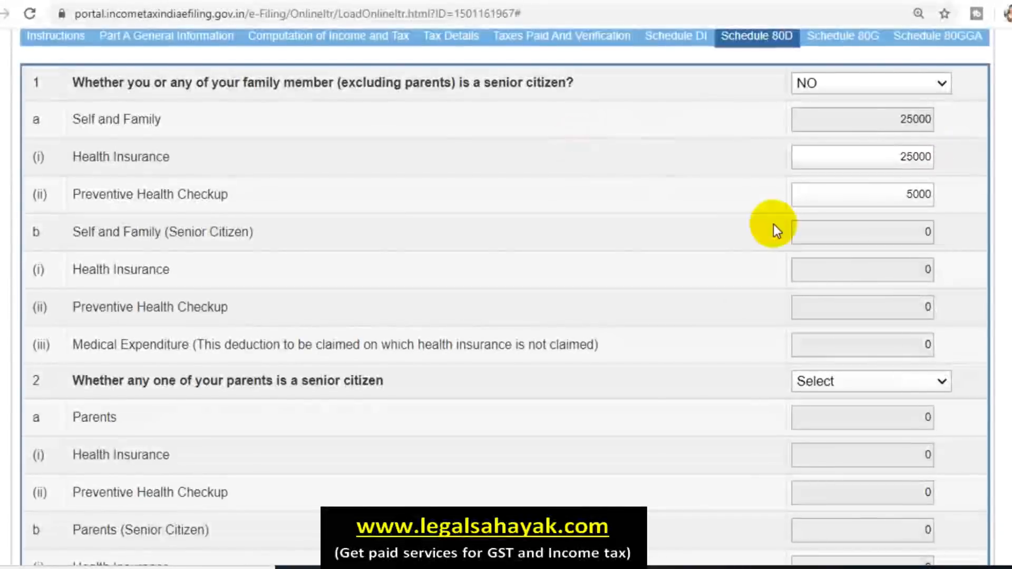
scroll(773, 226, "down", 1)
scroll(899, 161, "up", 1)
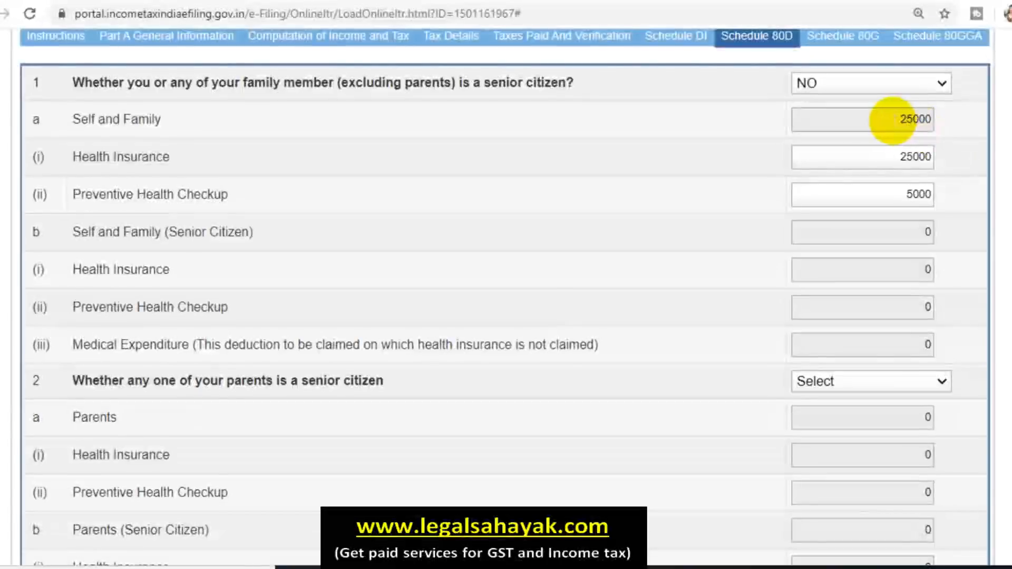
left_click_drag(893, 119, 953, 120)
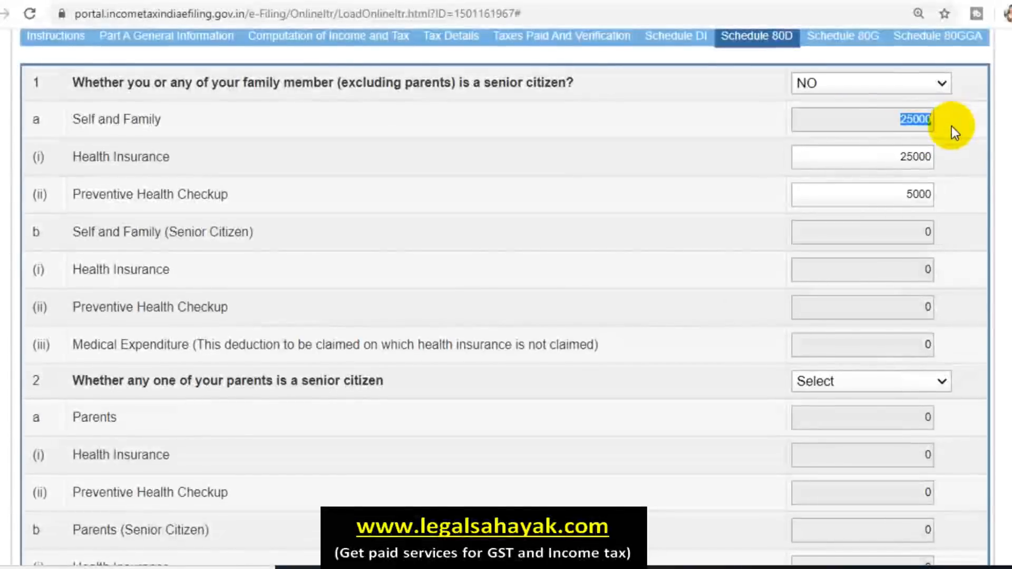
left_click(870, 86)
Step: Switch the senior-citizen answer to YES and enter 50000 senior health insurance
left_click(845, 116)
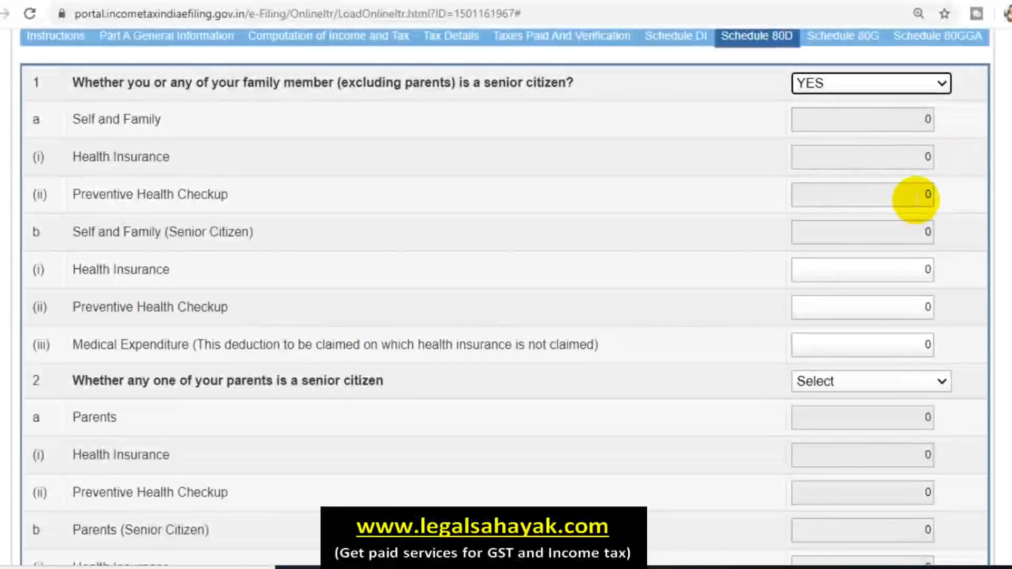
scroll(894, 253, "down", 2)
left_click(915, 189)
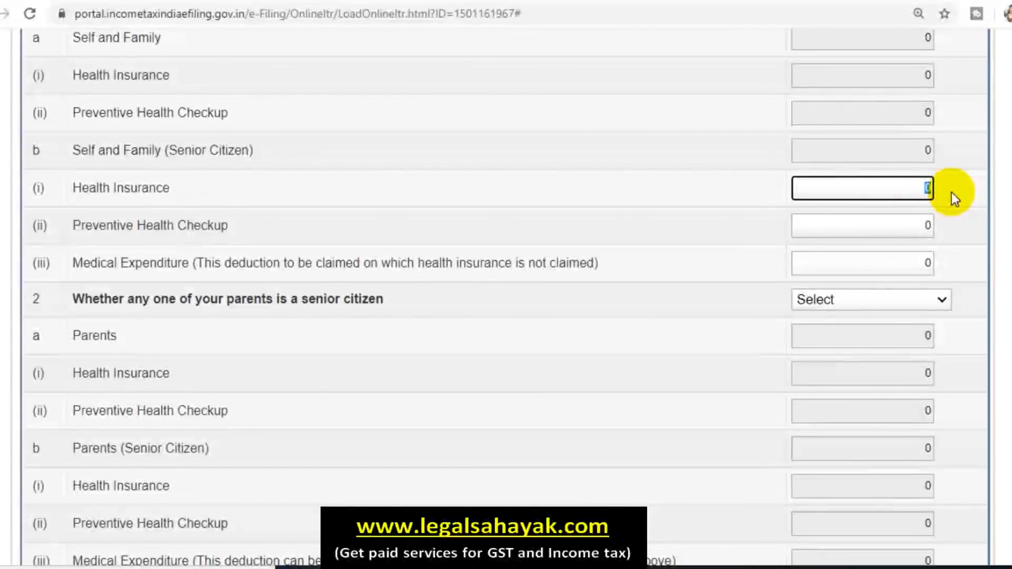
type("0000")
left_click(678, 189)
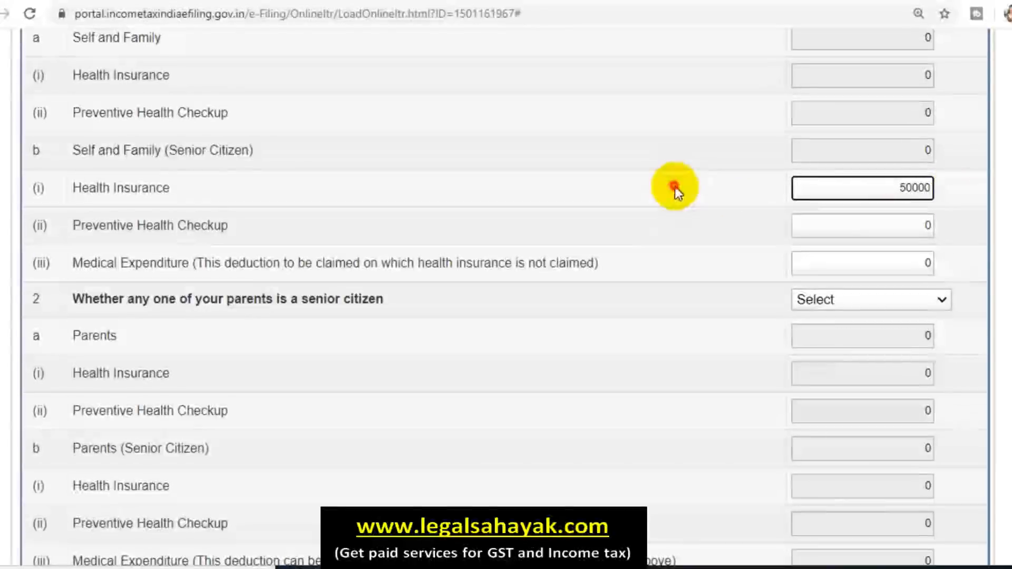
Step: Add 5000 senior preventive checkup and check the eligible amount capped at 50000
left_click(927, 225)
type("5000")
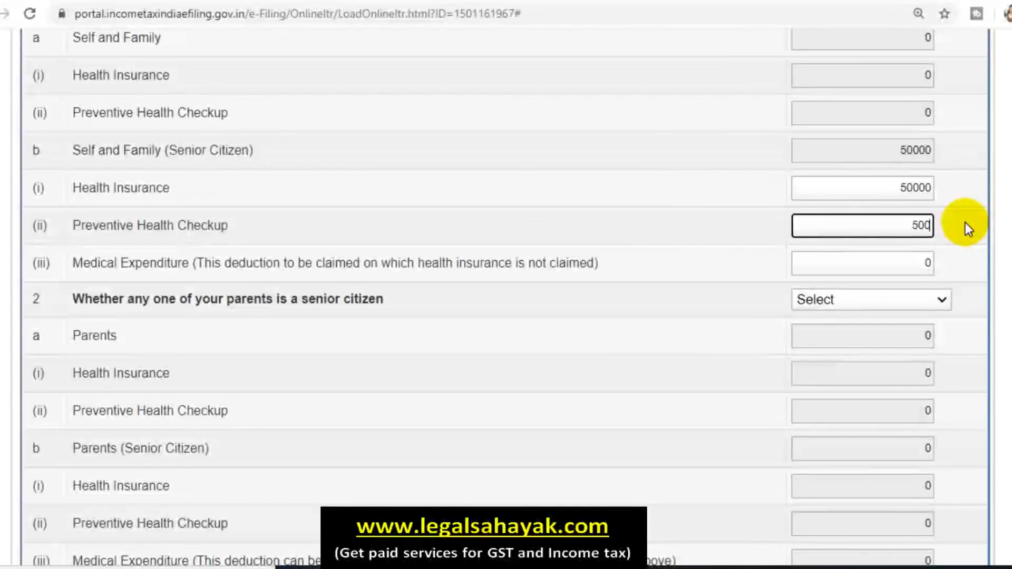
left_click(649, 161)
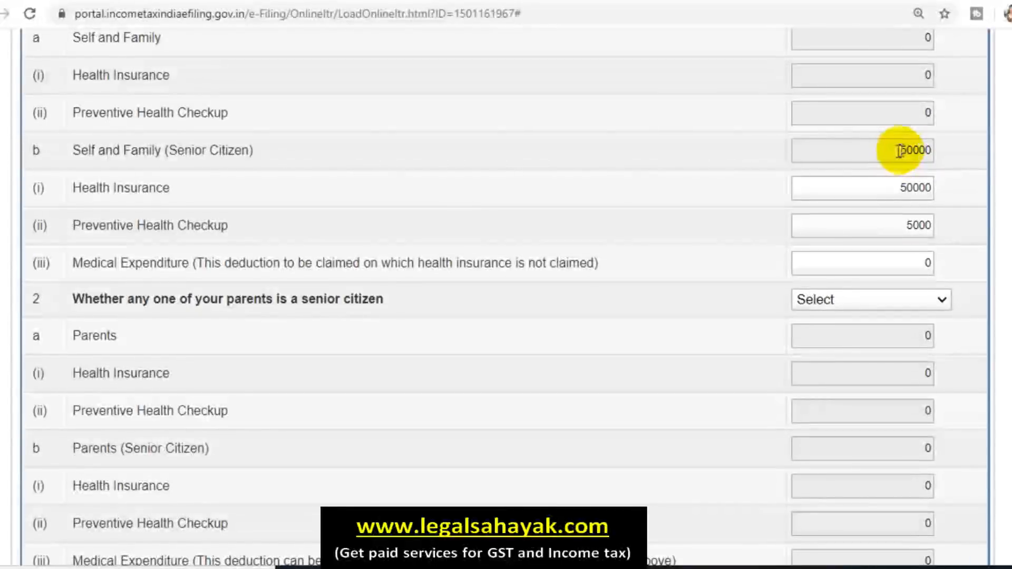
left_click_drag(901, 149, 960, 156)
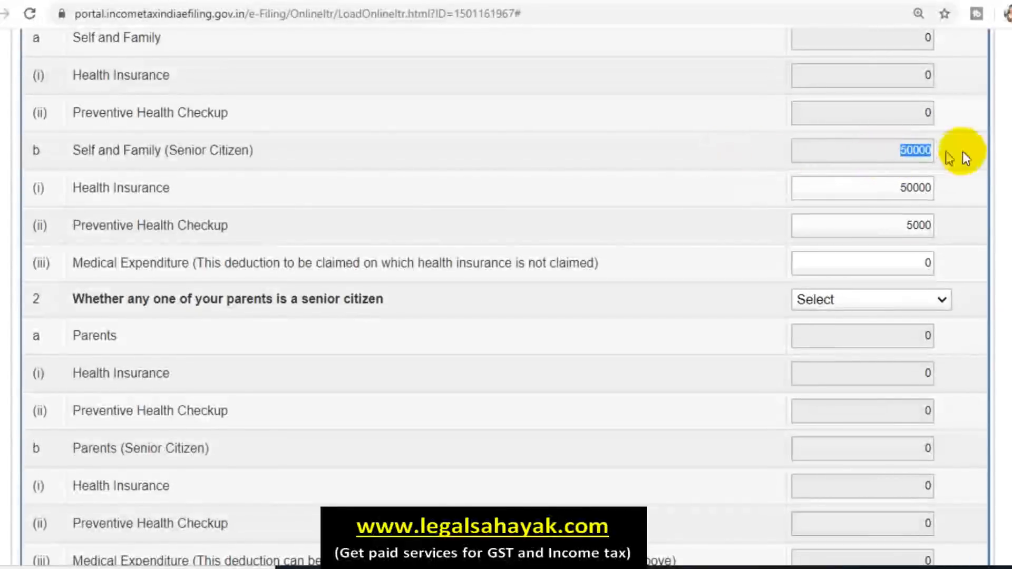
scroll(948, 240, "down", 2)
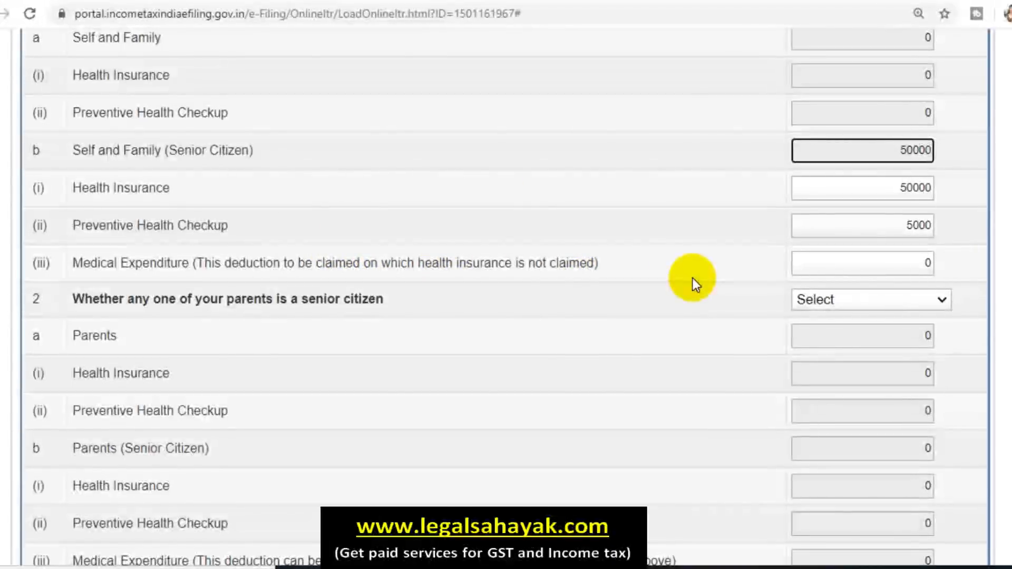
scroll(693, 277, "down", 2)
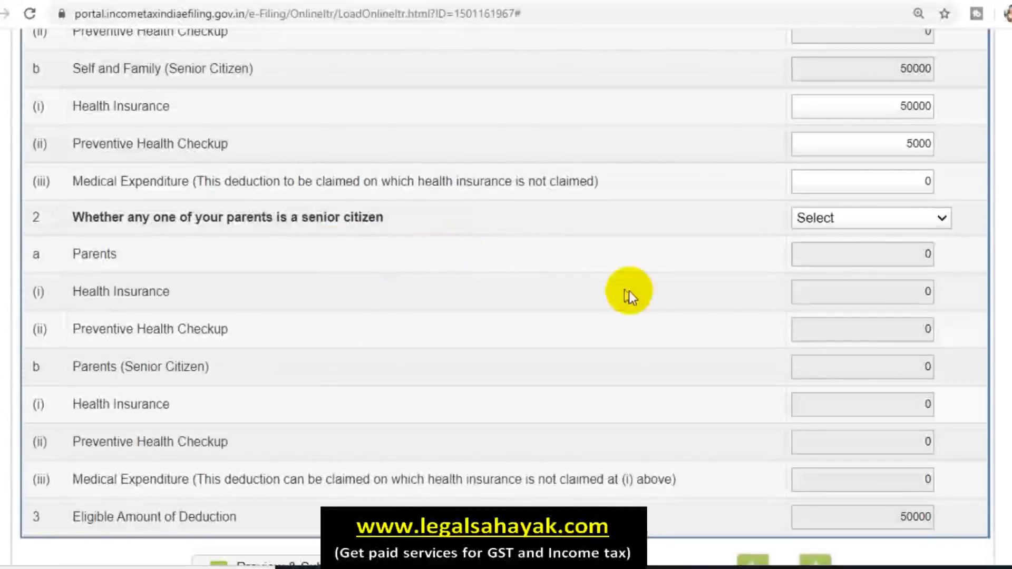
scroll(738, 253, "up", 5)
Step: In Schedule 80D, answer YES for family senior-citizen status and YES for parents
left_click(856, 167)
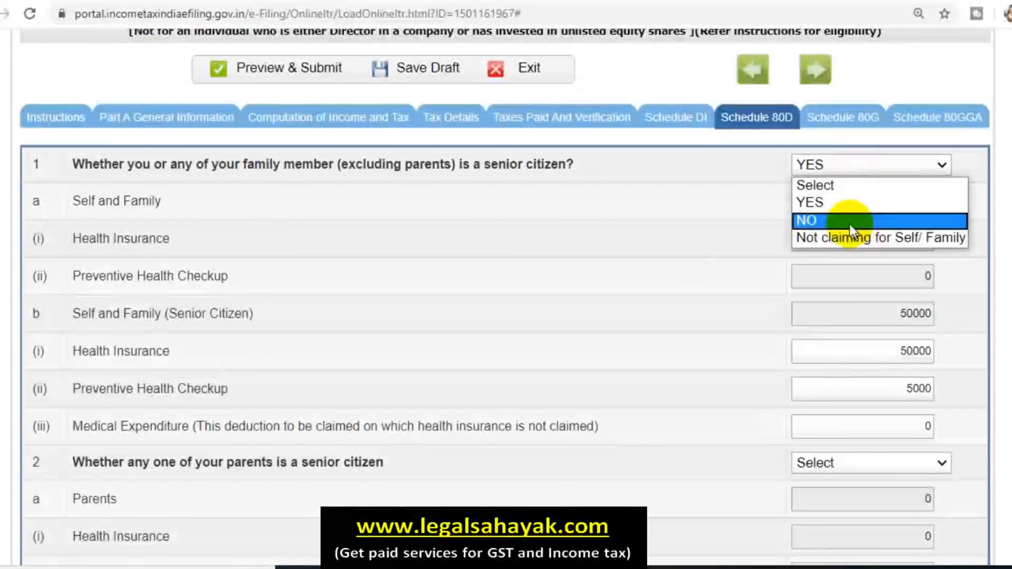
left_click(655, 268)
scroll(655, 268, "down", 5)
left_click(823, 219)
left_click(833, 257)
scroll(730, 335, "down", 2)
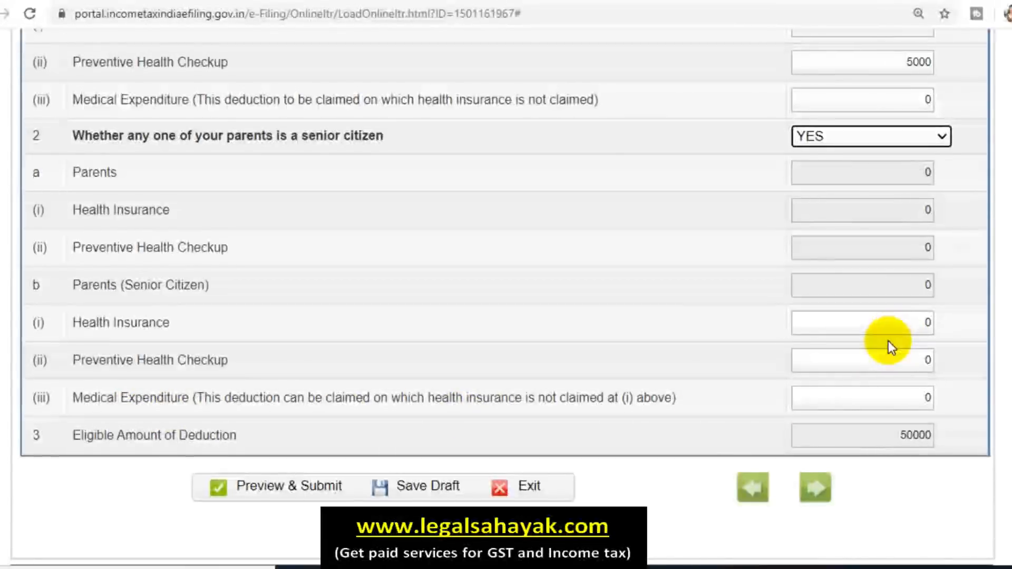
Step: Change the parents senior-citizen answer to NO and save the return as a draft
left_click(869, 146)
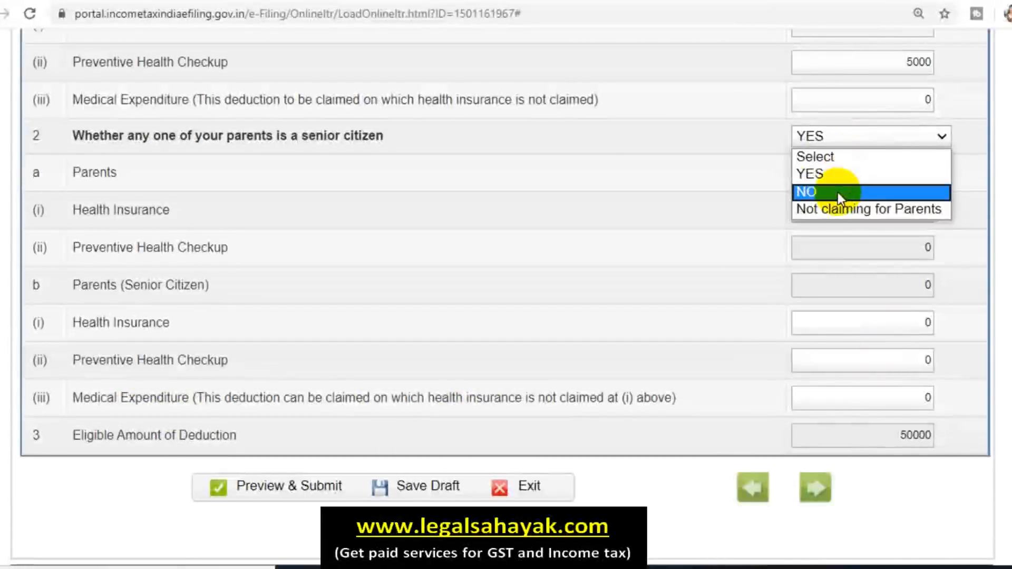
left_click(838, 191)
left_click(877, 199)
left_click(854, 251)
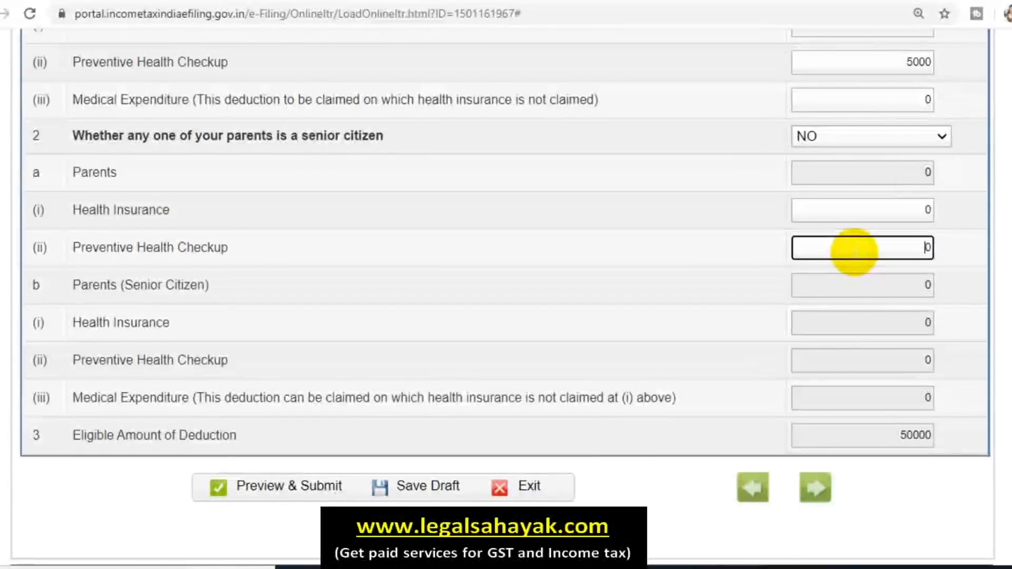
left_click(643, 136)
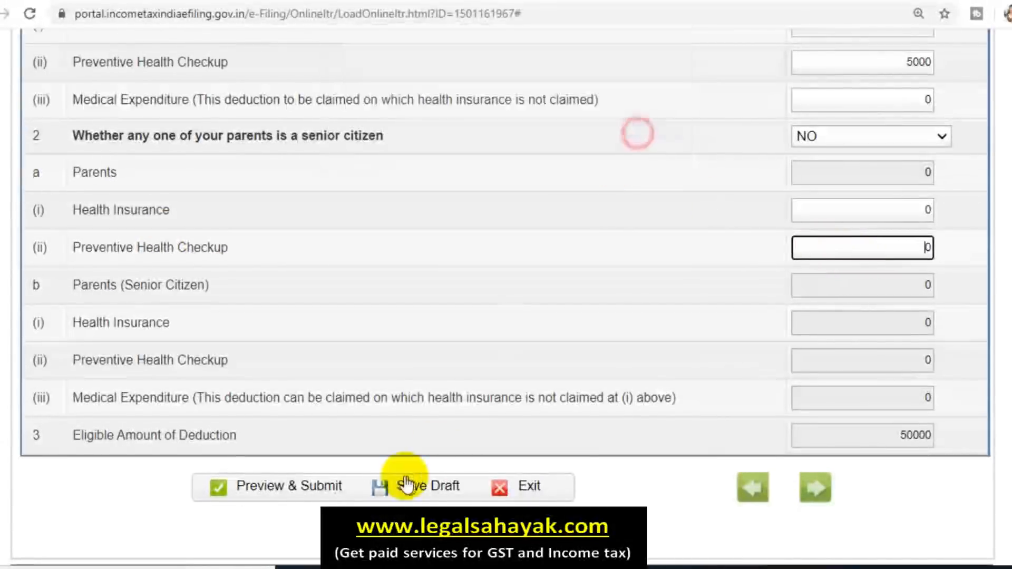
left_click(420, 493)
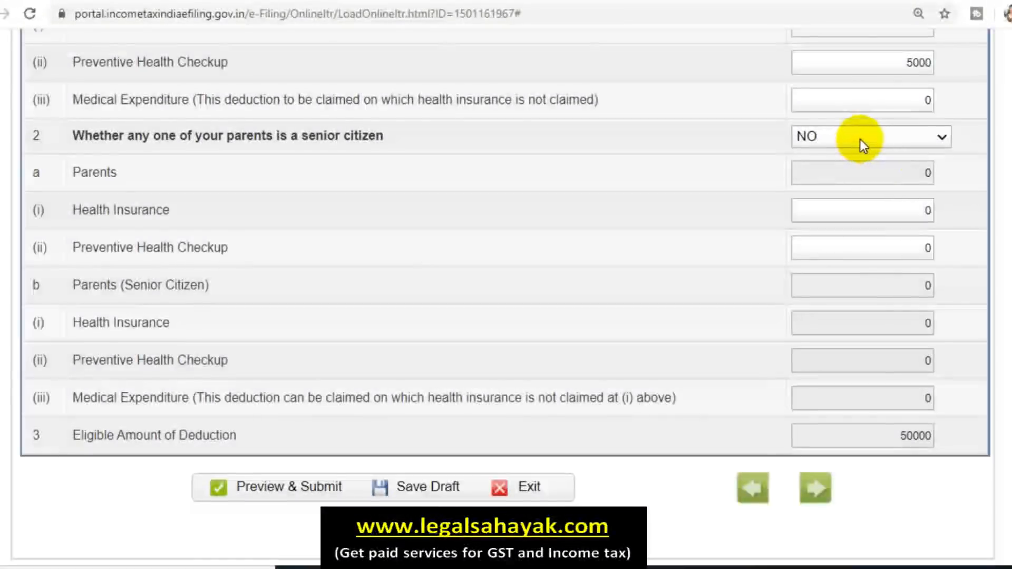
Step: Mark question 2 as 'Not claiming for Parents' and go to Computation of Income and Tax
left_click(859, 138)
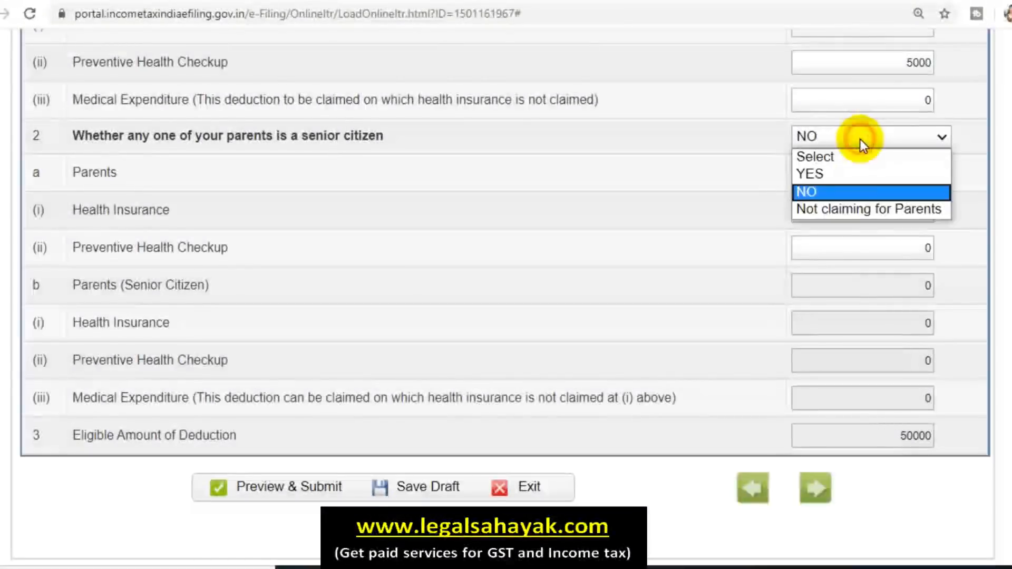
left_click(858, 214)
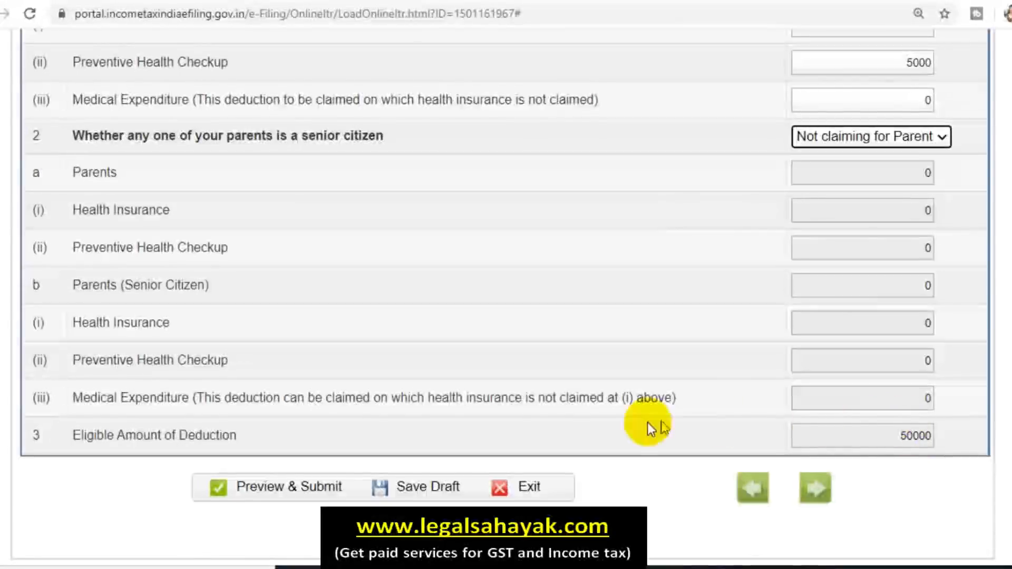
scroll(661, 351, "up", 2)
scroll(661, 352, "up", 6)
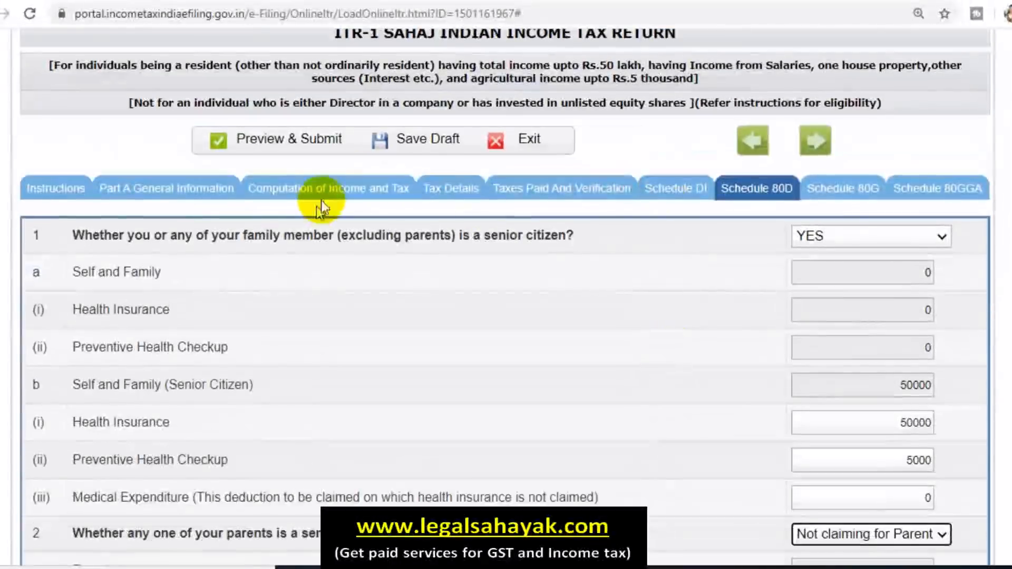
left_click(321, 200)
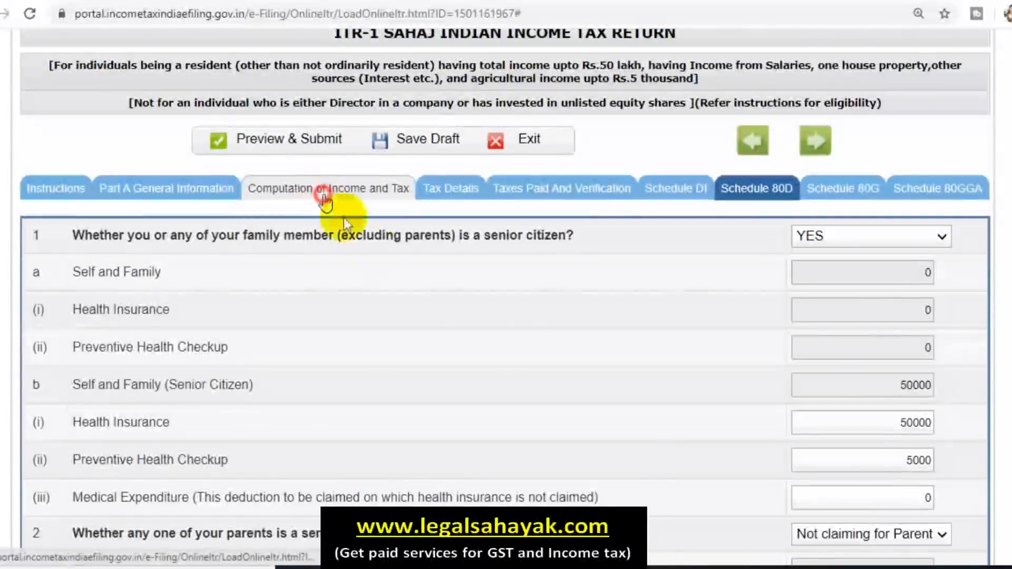
Step: Dismiss the save-draft reminder and review the 80C–80U rows: 80D 50000, total deductions 195750
scroll(503, 317, "down", 15)
scroll(504, 362, "down", 14)
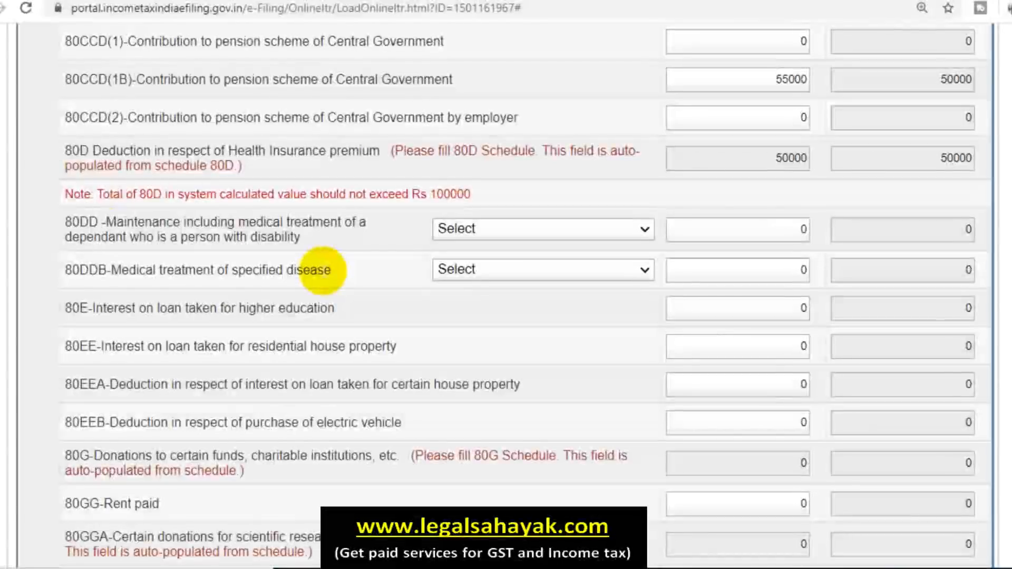
scroll(322, 270, "down", 2)
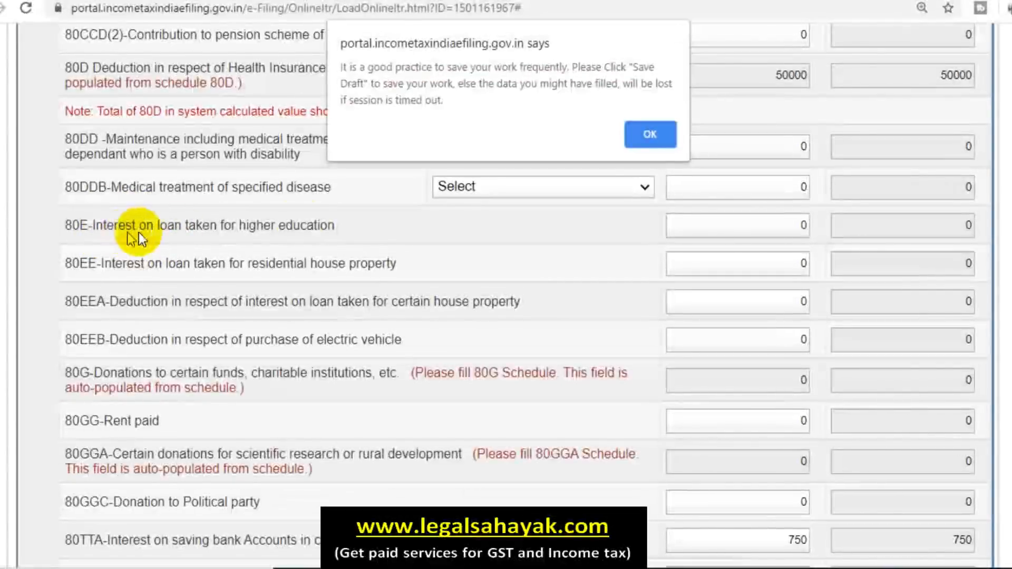
left_click(650, 139)
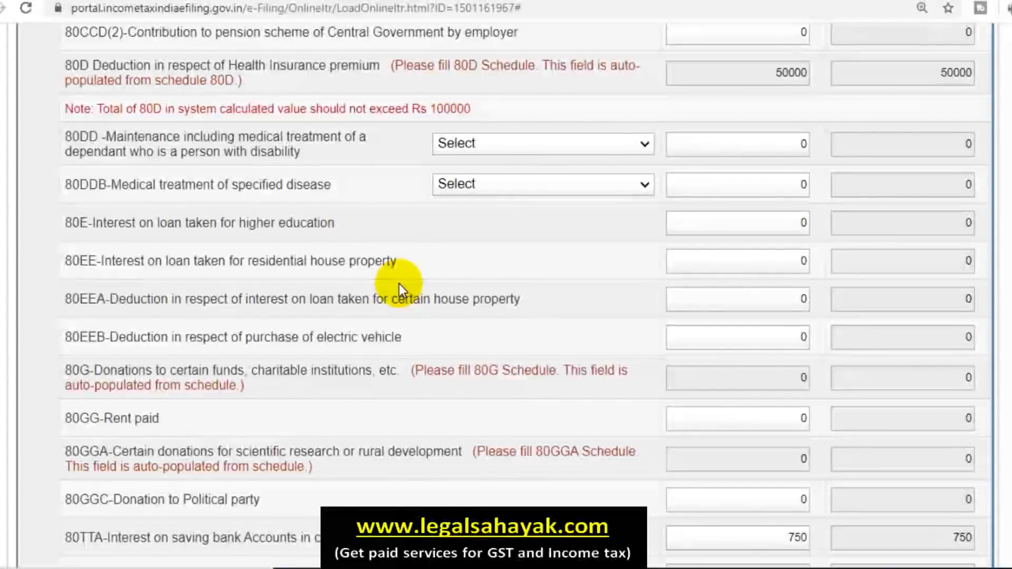
scroll(399, 284, "up", 3)
scroll(369, 221, "up", 2)
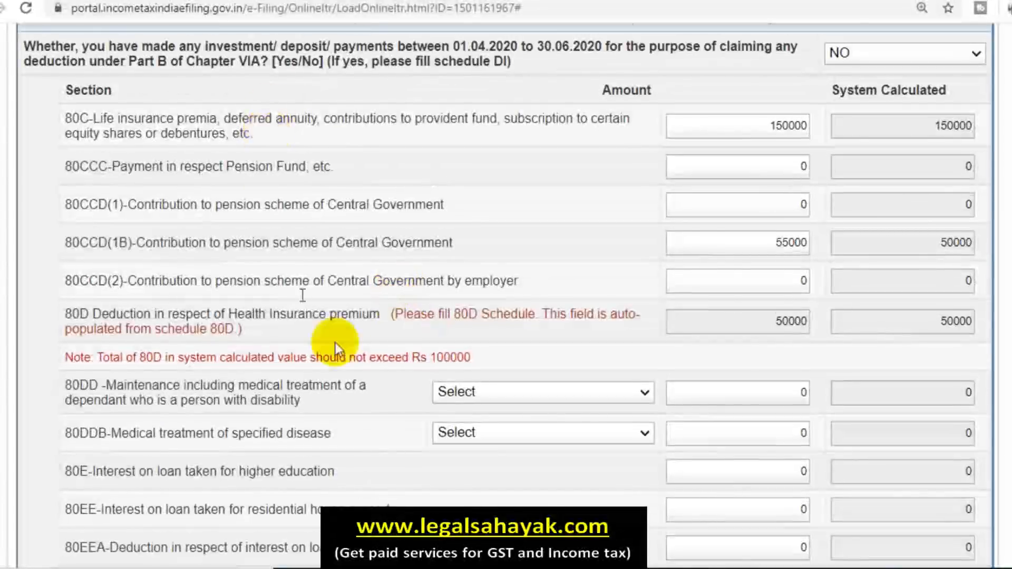
scroll(301, 289, "down", 8)
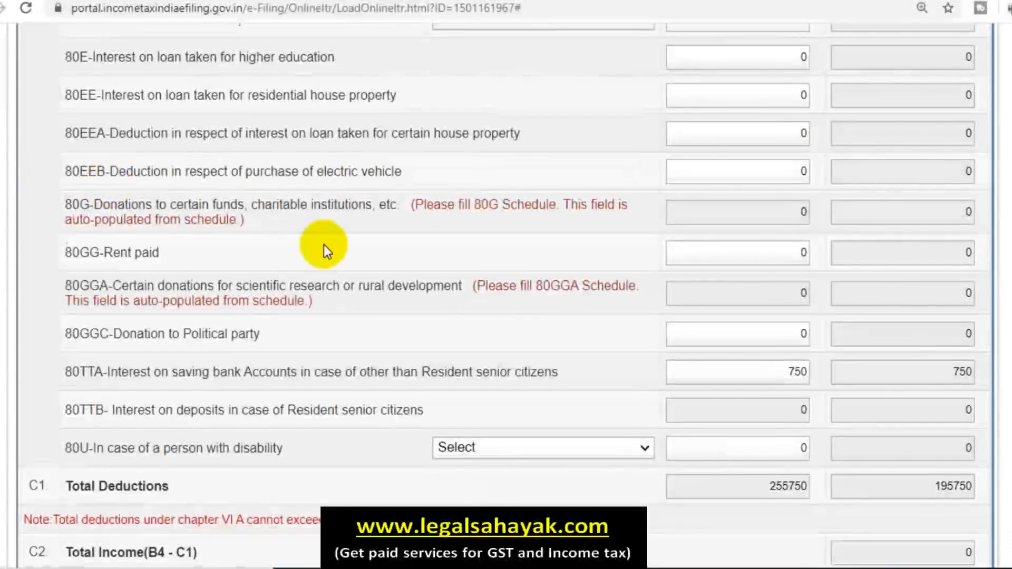
scroll(324, 245, "down", 2)
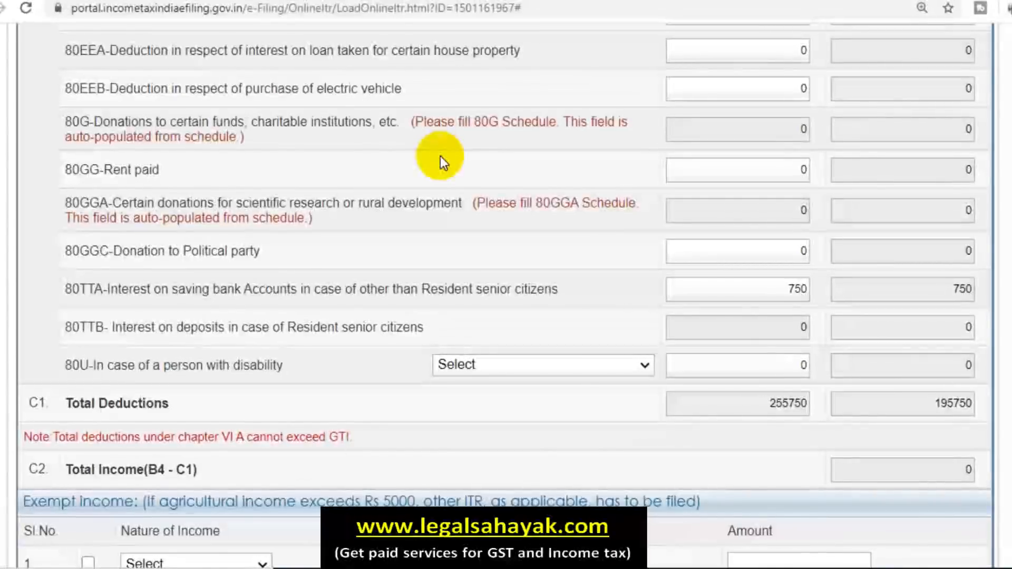
scroll(438, 263, "up", 5)
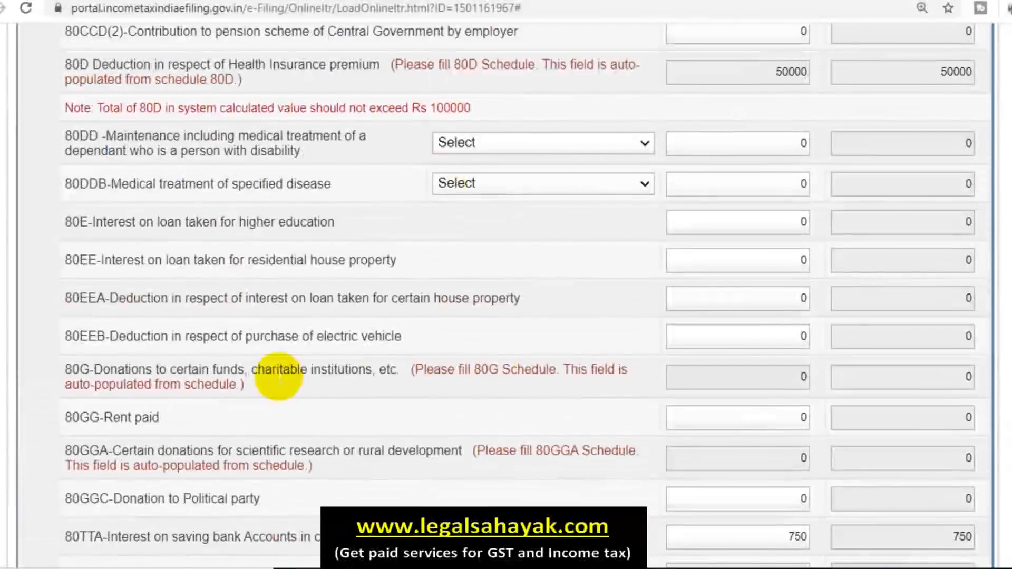
scroll(493, 294, "down", 2)
Step: Open Schedule 80G from the 80G row and check donation sections A to D, all at 0
left_click(480, 295)
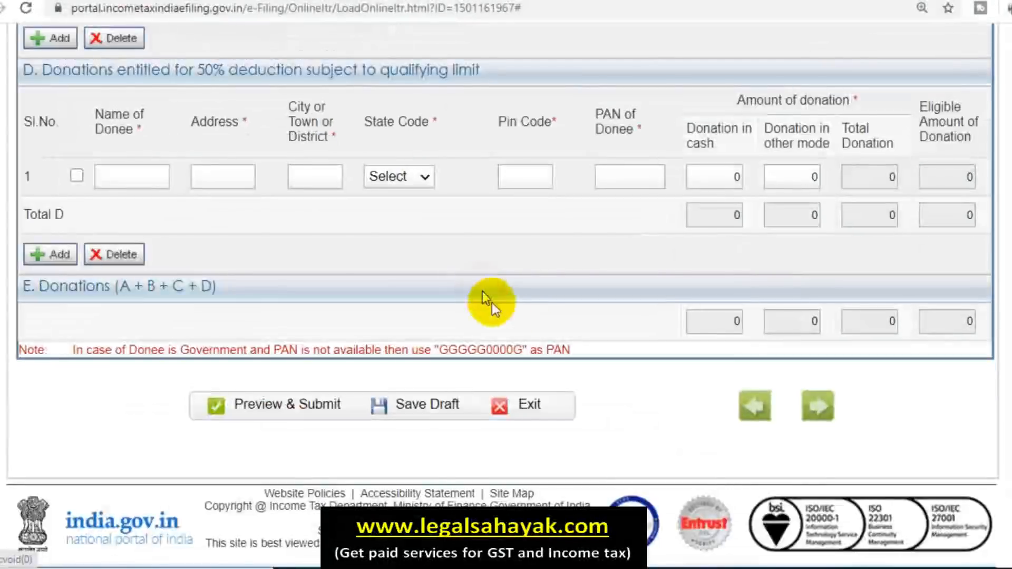
scroll(530, 311, "up", 4)
scroll(530, 311, "up", 12)
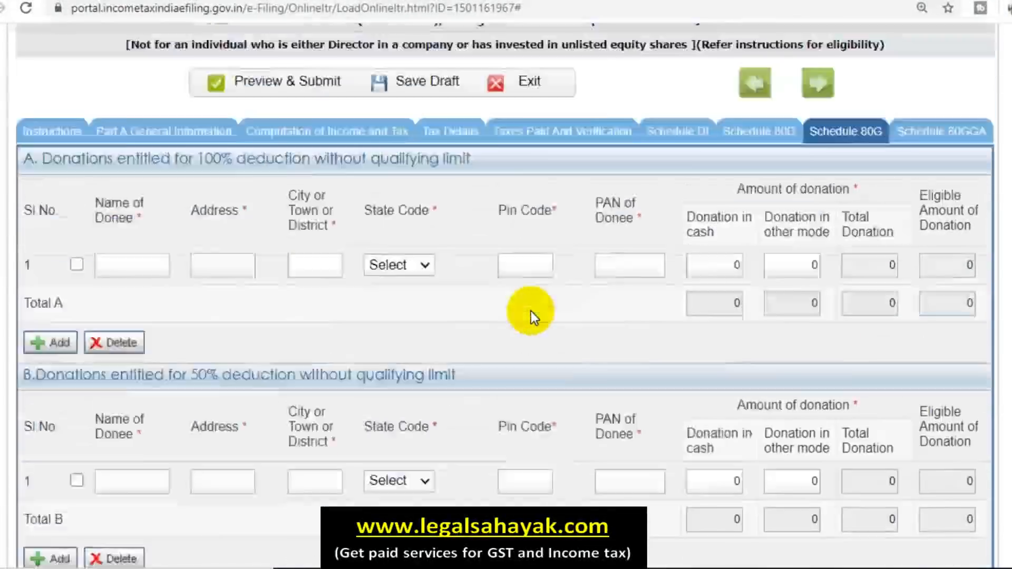
scroll(531, 311, "down", 4)
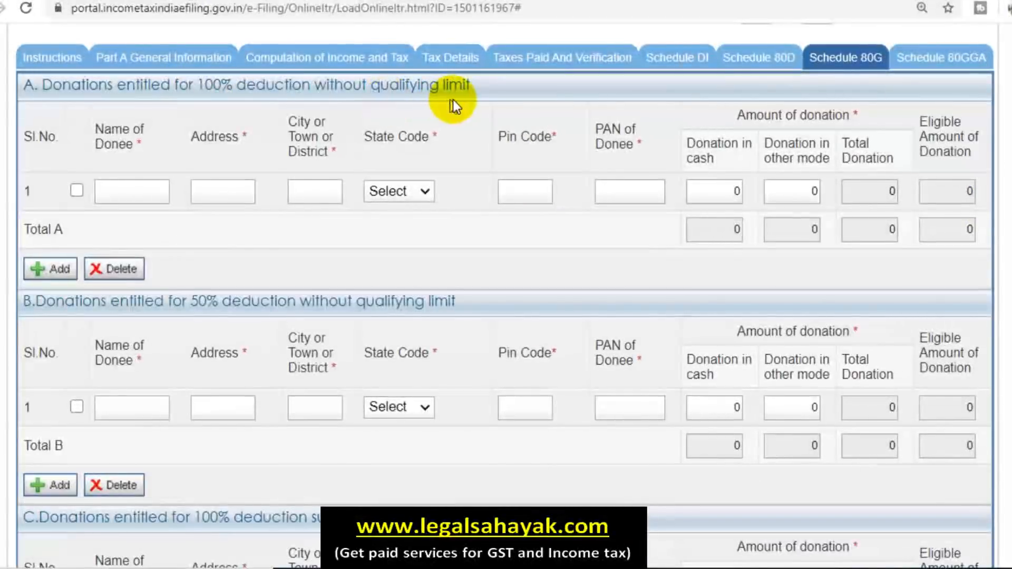
scroll(227, 227, "down", 2)
scroll(314, 242, "down", 6)
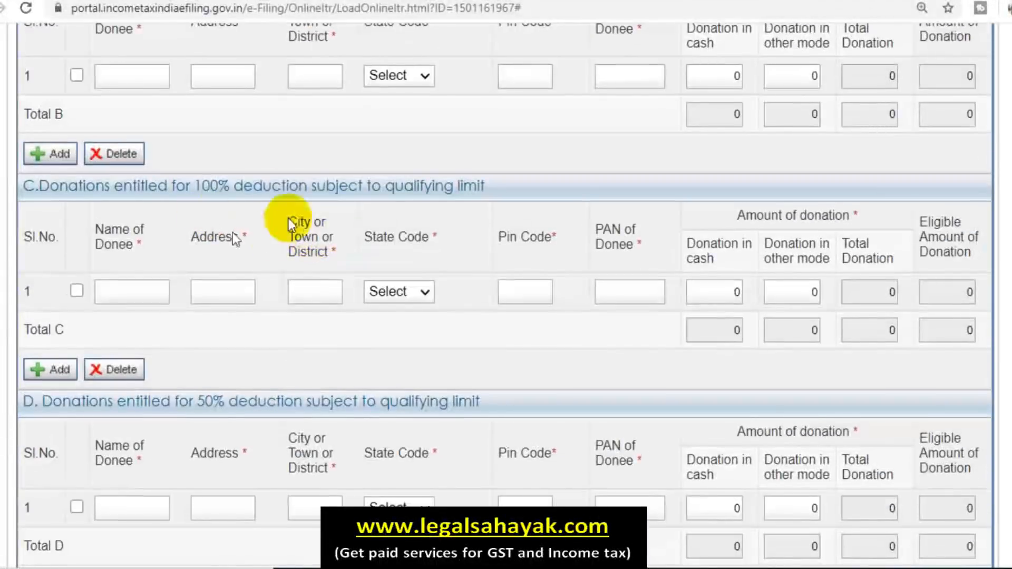
scroll(531, 206, "down", 4)
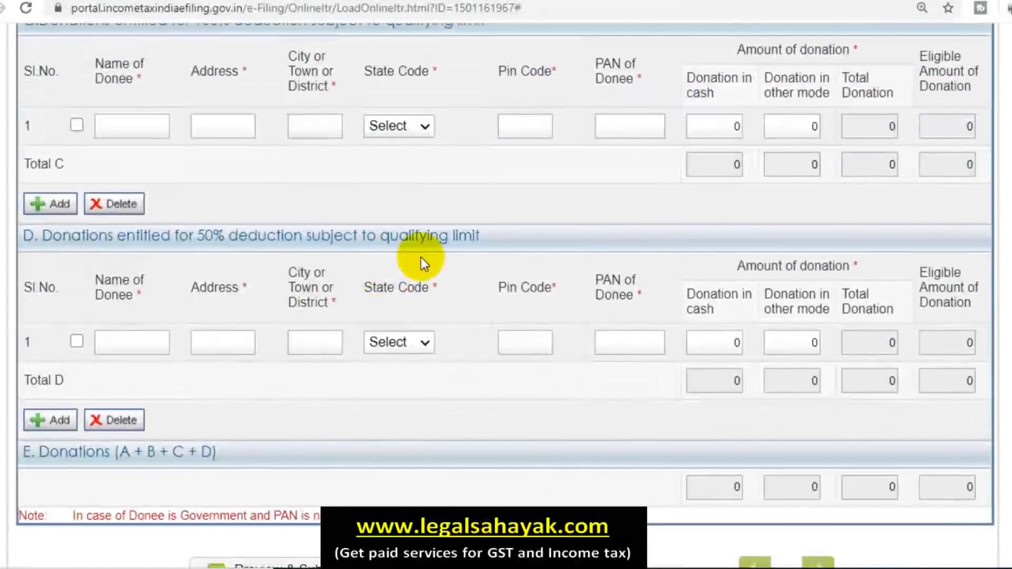
scroll(540, 367, "up", 2)
scroll(542, 368, "up", 10)
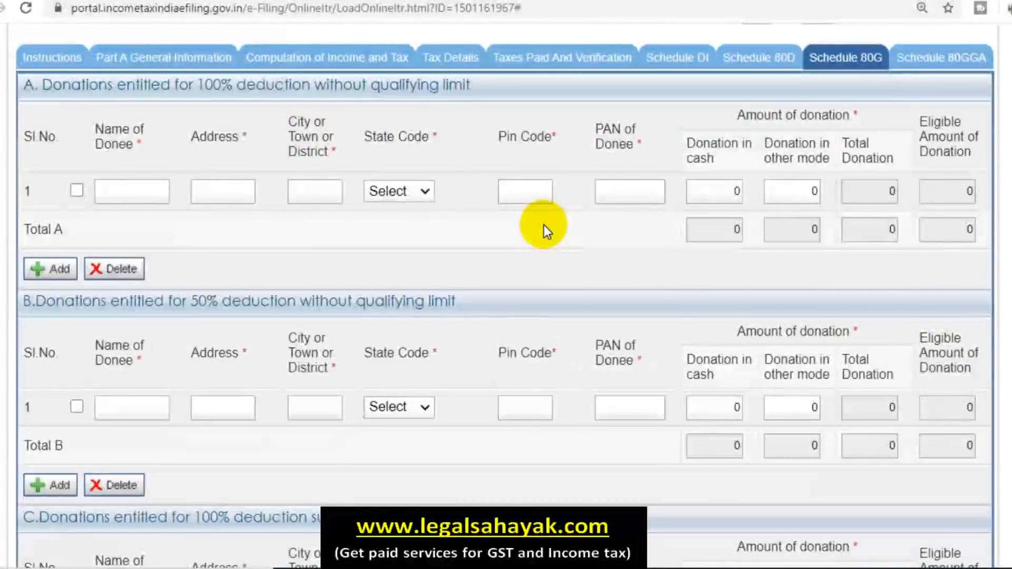
Step: Return to Computation of Income and Tax and leave the 80U disability option unselected
left_click(363, 62)
scroll(501, 316, "down", 15)
scroll(501, 314, "down", 9)
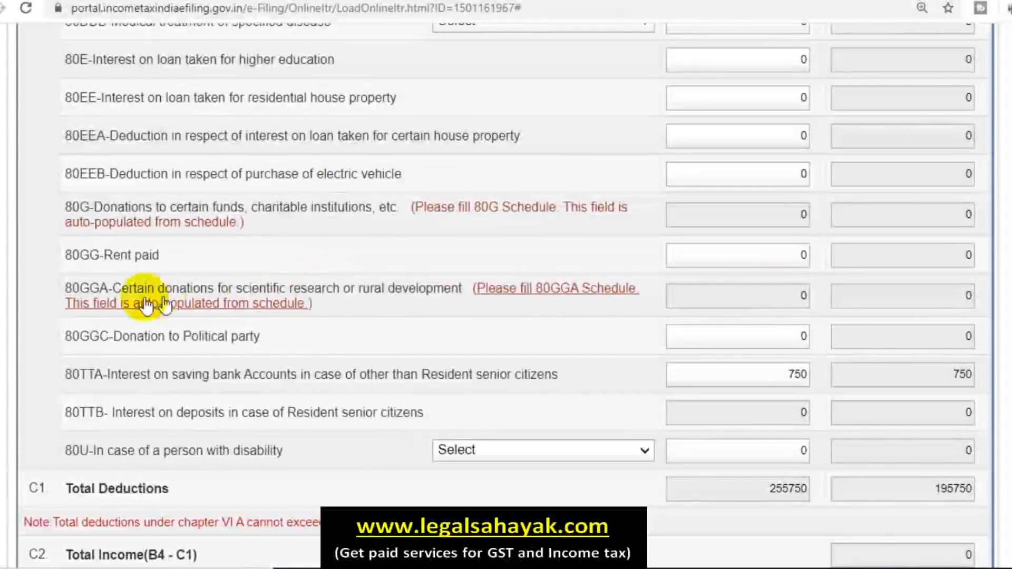
scroll(370, 303, "down", 2)
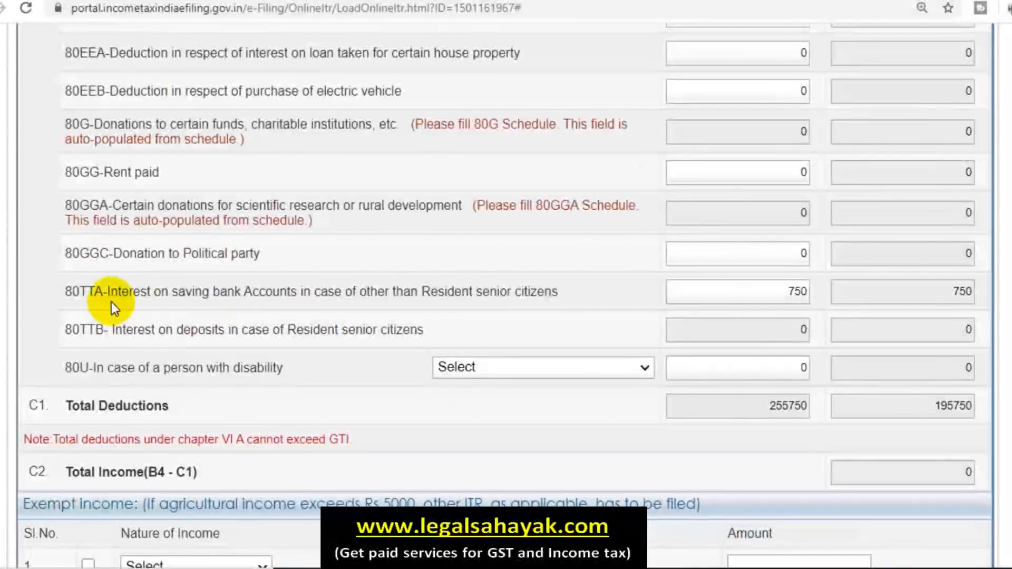
scroll(105, 349, "down", 2)
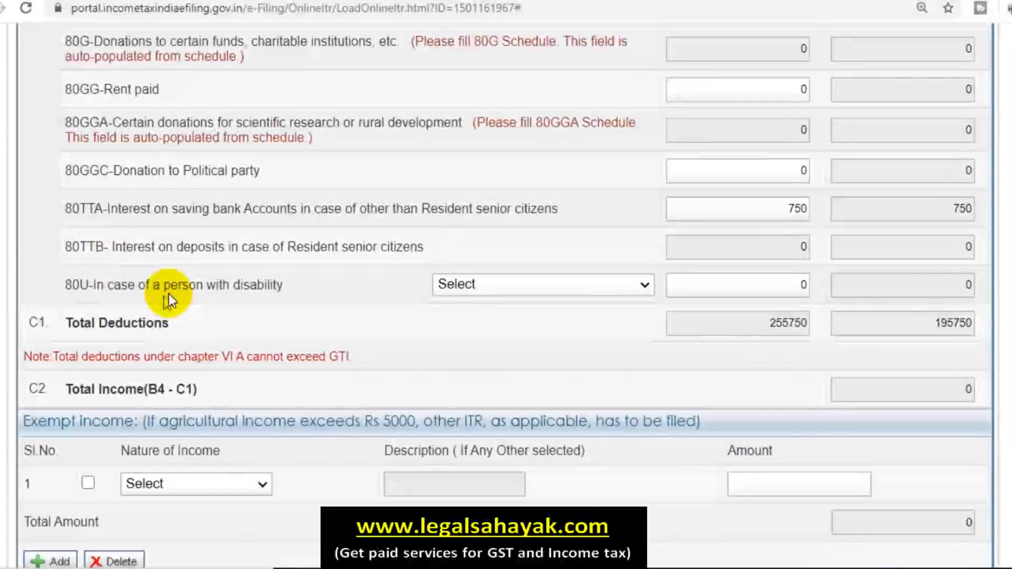
left_click(564, 289)
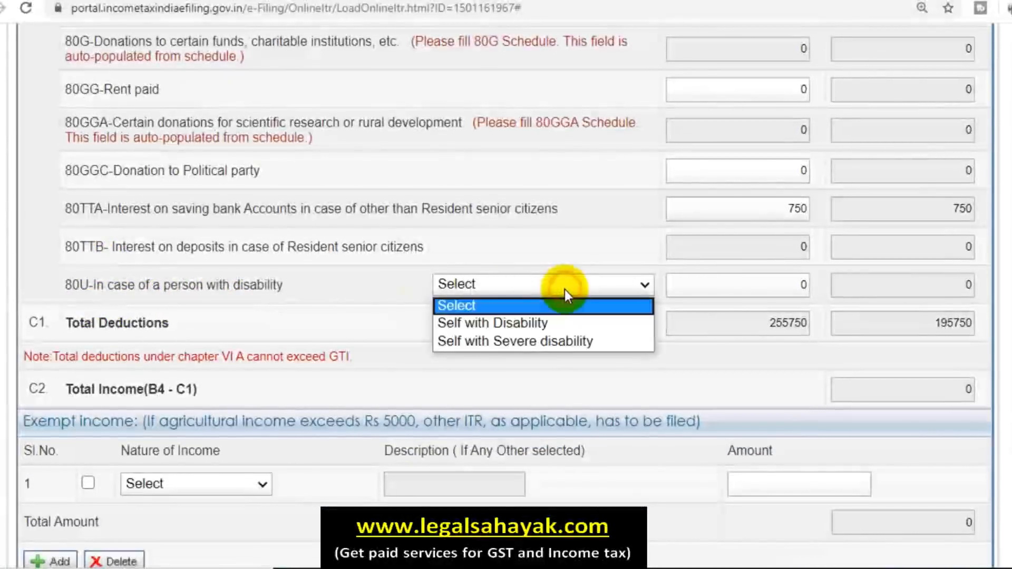
left_click(306, 244)
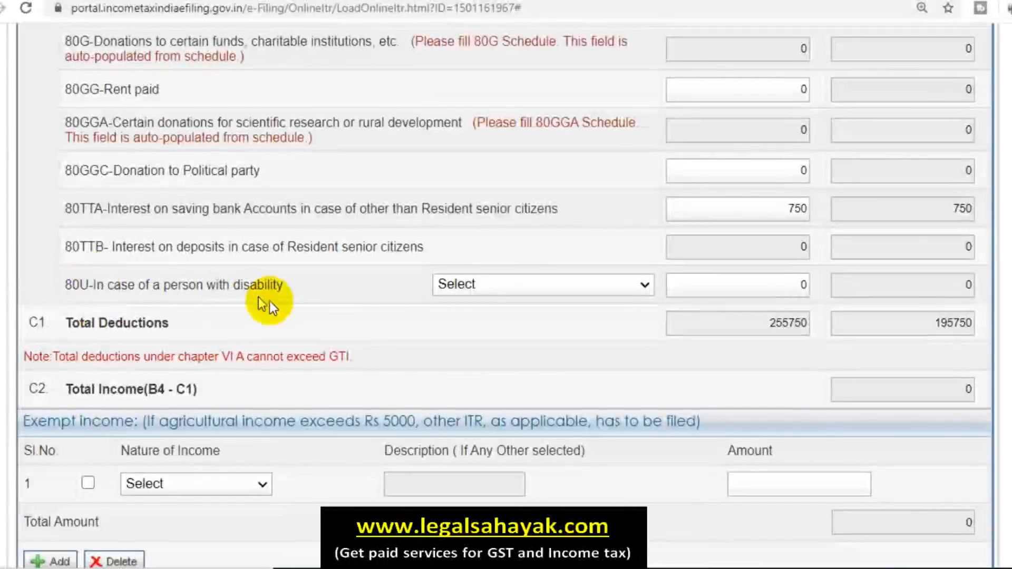
Step: Review Part D, where tax payable, rebate and cess all show 0
scroll(741, 273, "down", 3)
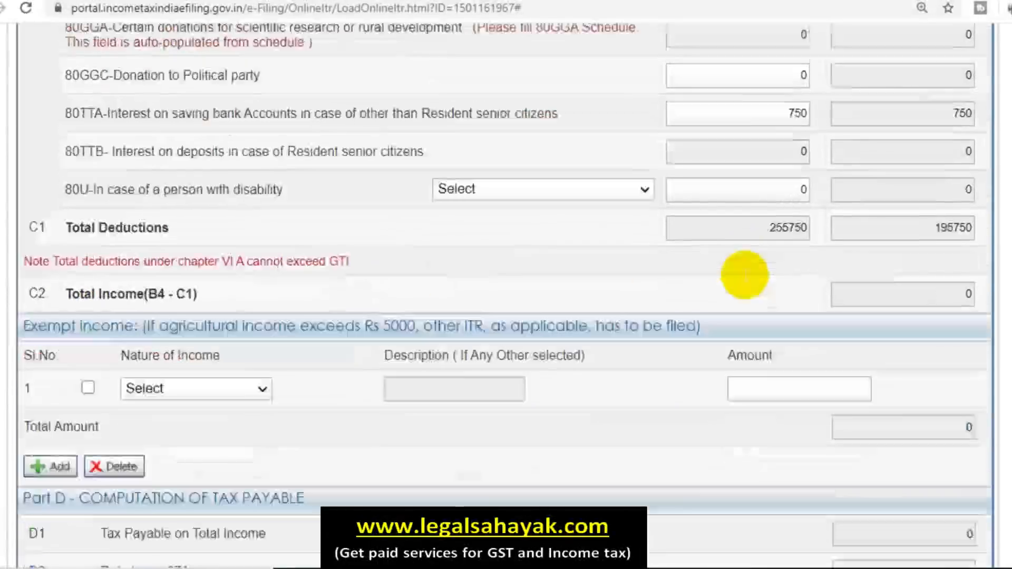
scroll(745, 275, "down", 2)
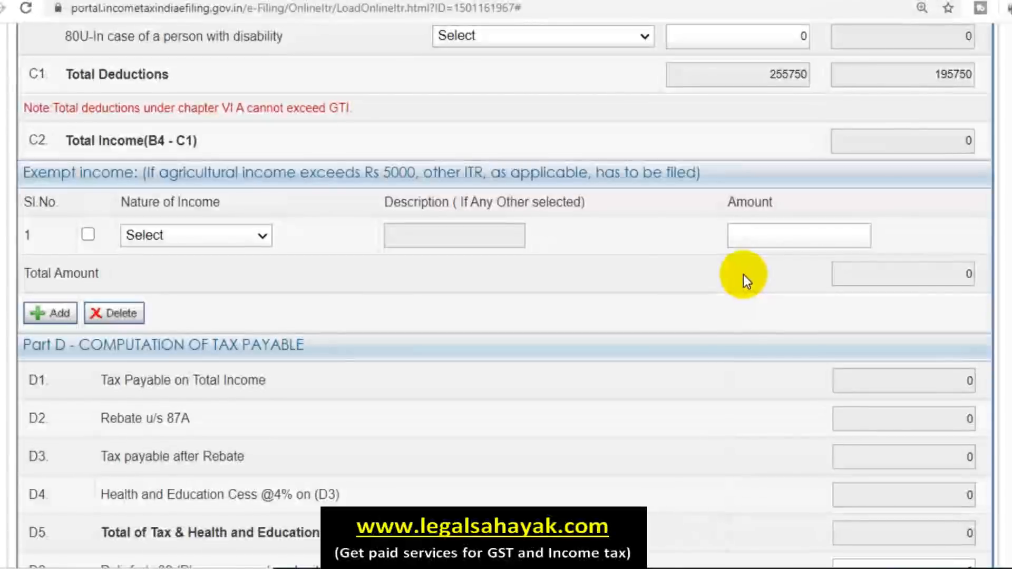
scroll(739, 270, "down", 3)
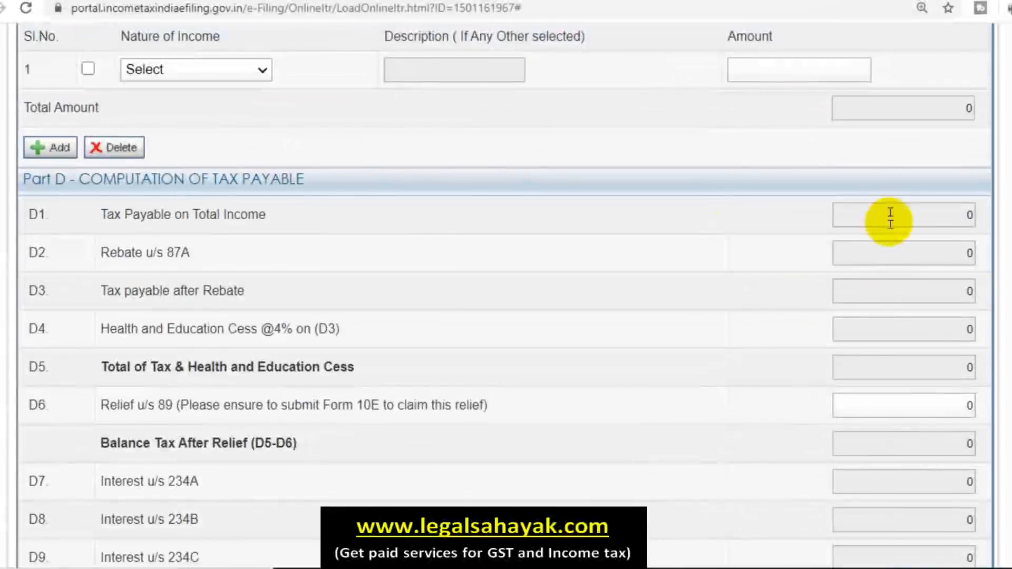
scroll(870, 533, "down", 4)
scroll(869, 530, "up", 6)
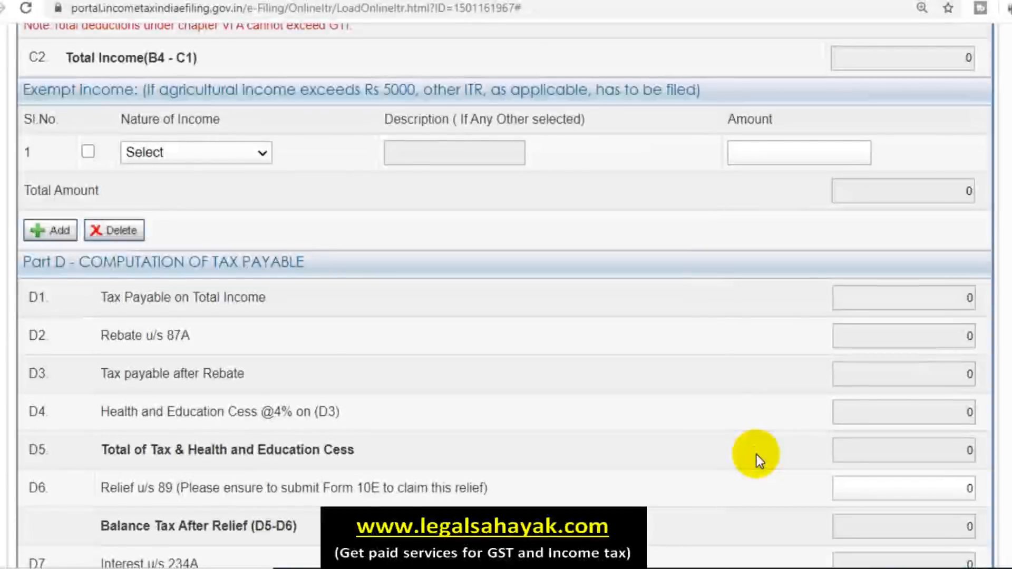
scroll(593, 423, "up", 3)
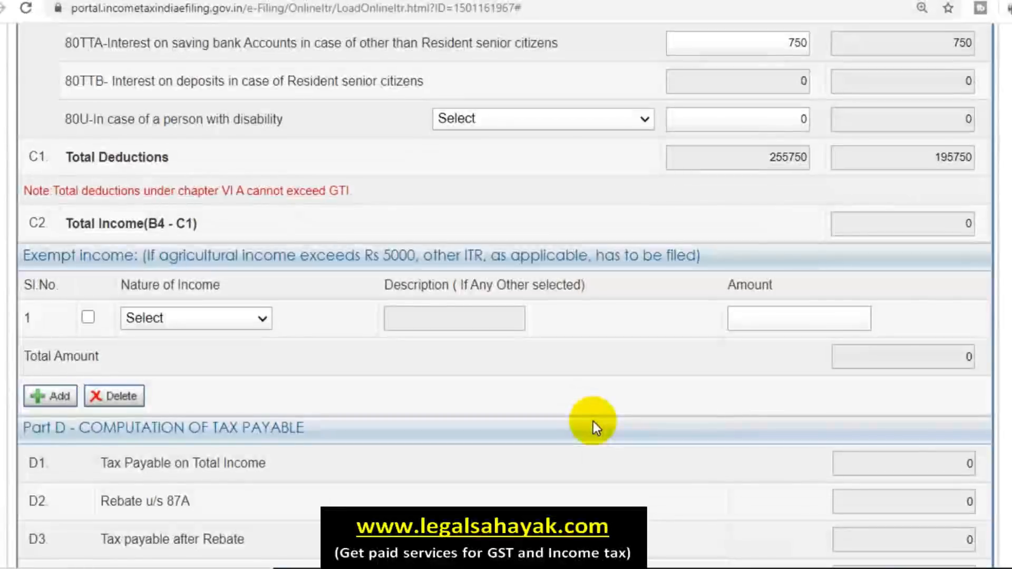
scroll(593, 422, "up", 3)
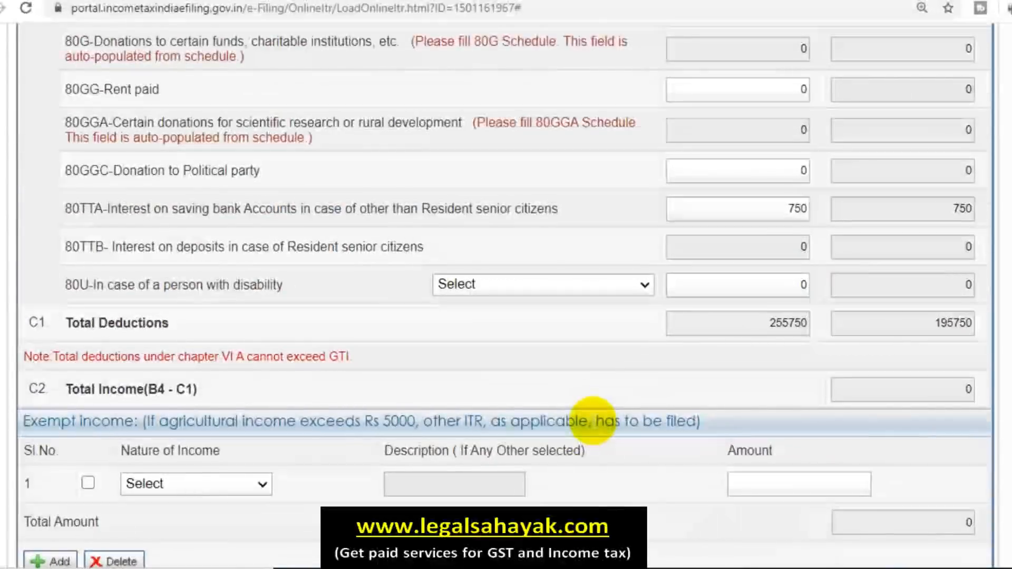
scroll(593, 422, "up", 10)
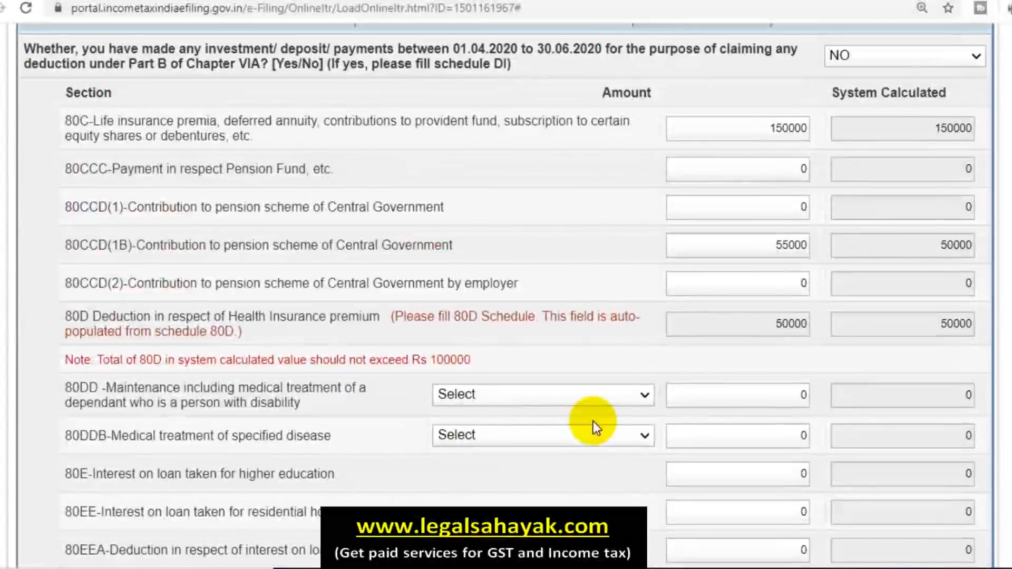
scroll(593, 422, "up", 7)
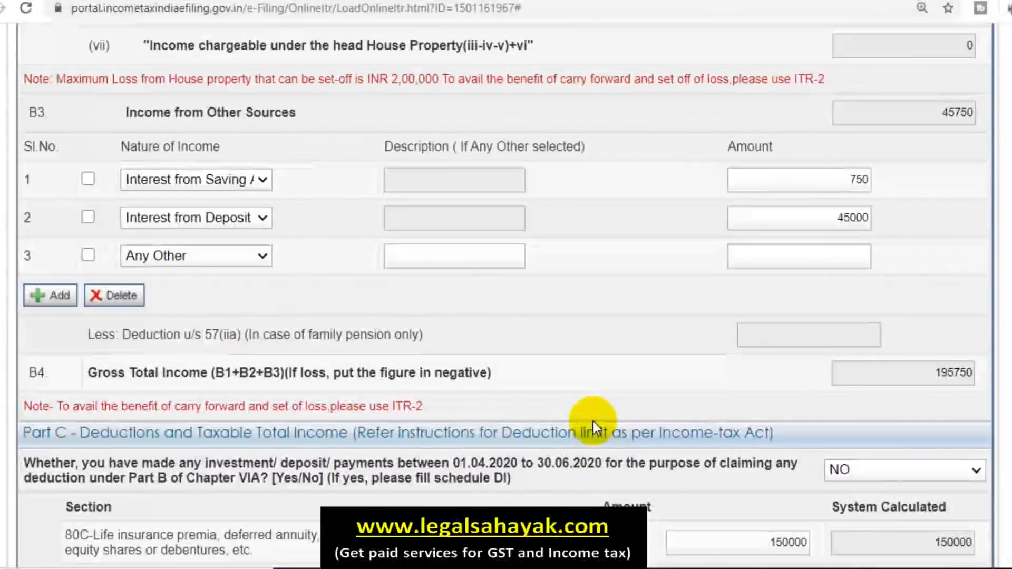
scroll(593, 425, "down", 13)
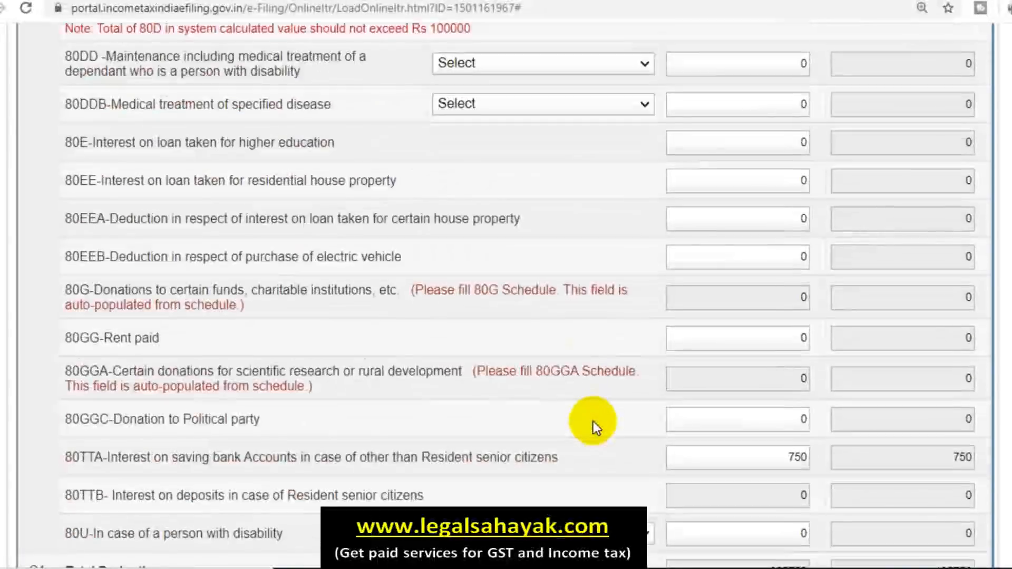
scroll(593, 422, "down", 7)
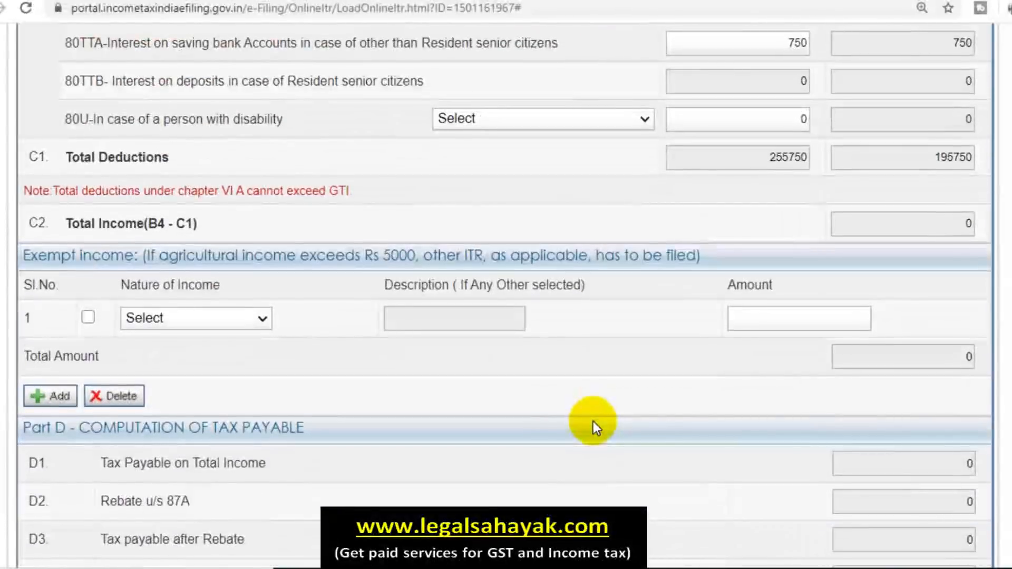
scroll(593, 422, "down", 3)
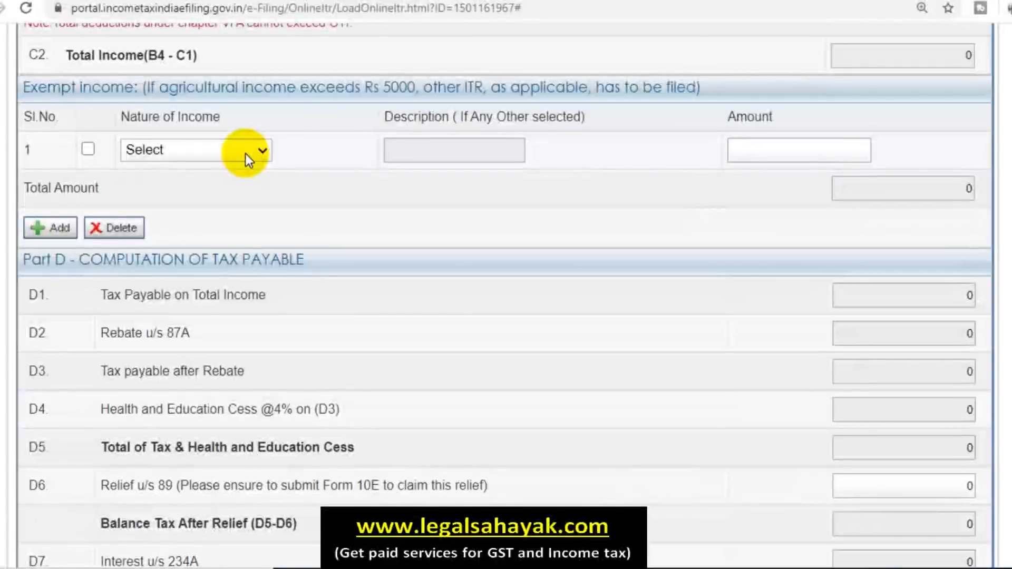
left_click(245, 153)
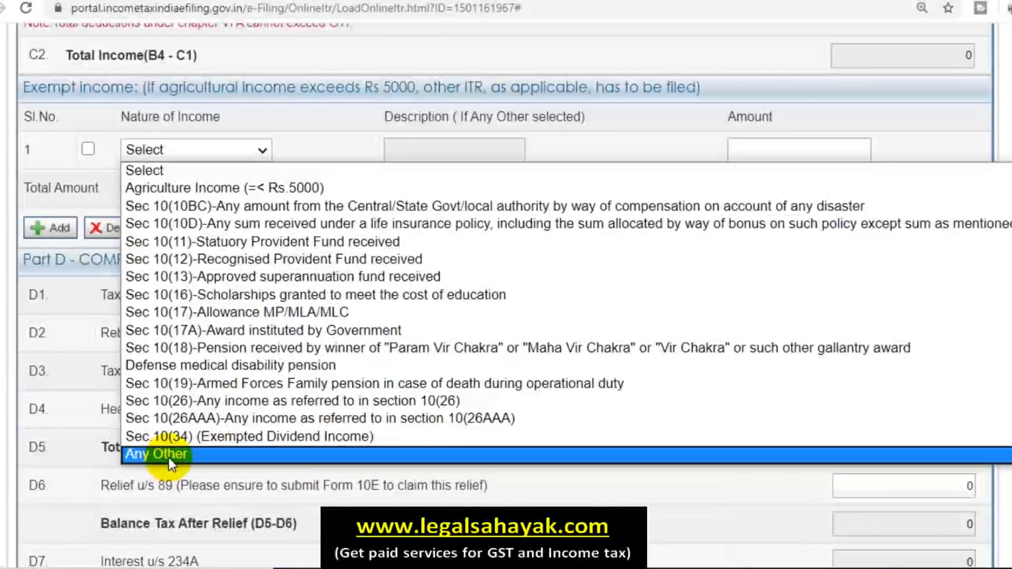
key("Escape")
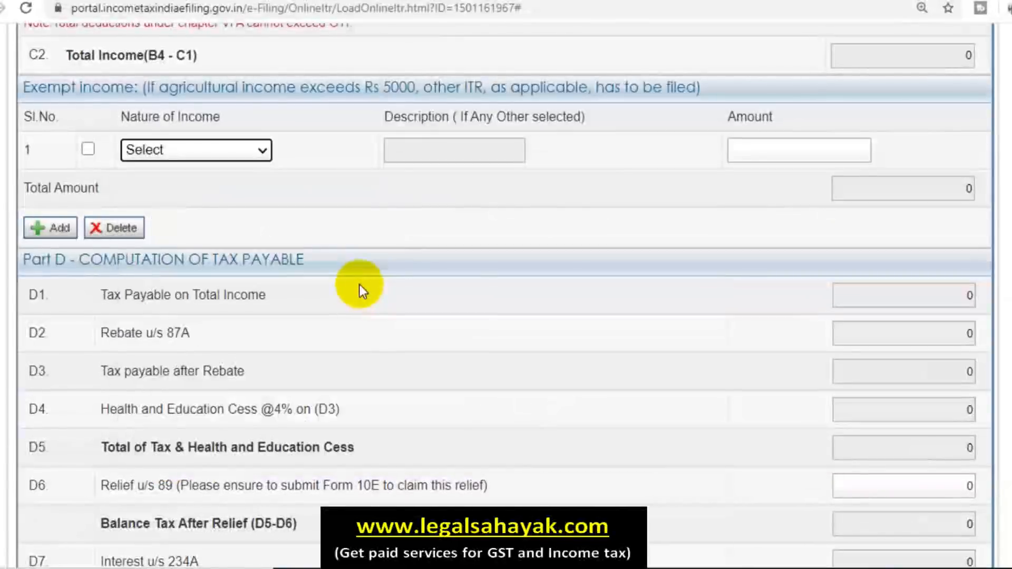
left_click(755, 152)
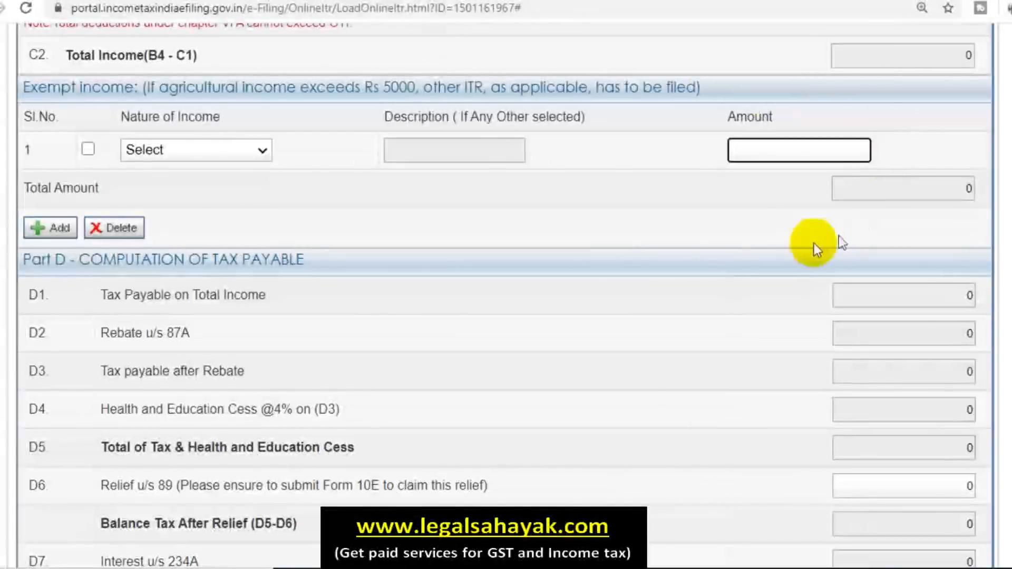
scroll(708, 213, "down", 2)
scroll(708, 211, "down", 6)
scroll(708, 211, "up", 14)
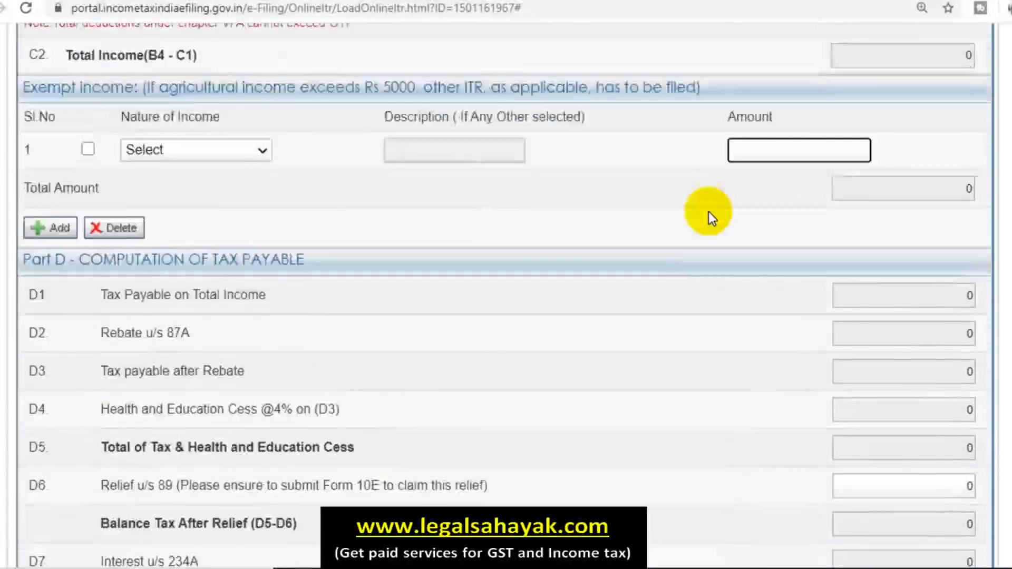
scroll(708, 211, "down", 5)
scroll(709, 211, "down", 6)
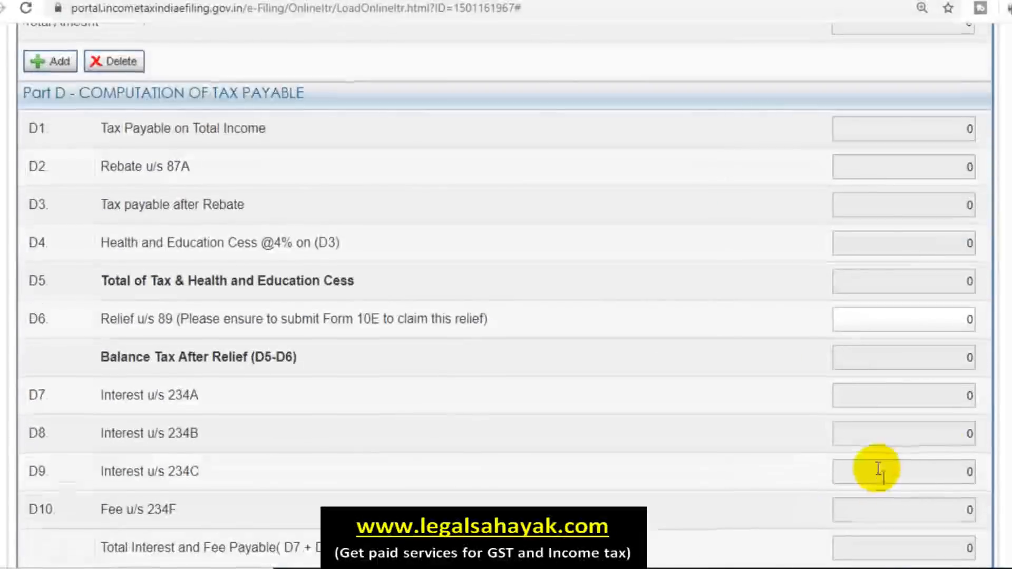
scroll(877, 472, "down", 6)
scroll(871, 463, "up", 1)
scroll(659, 377, "up", 16)
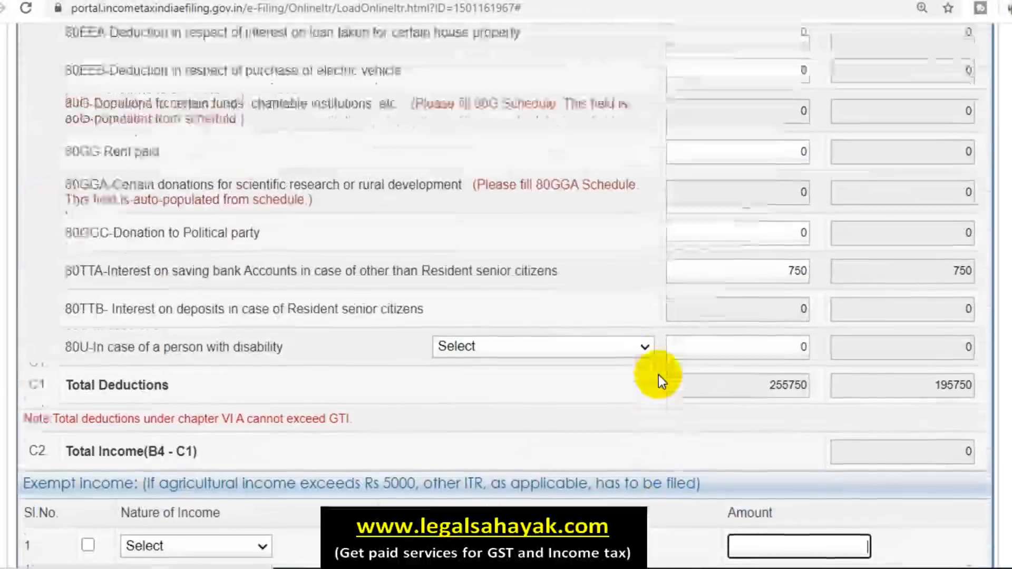
scroll(730, 380, "up", 9)
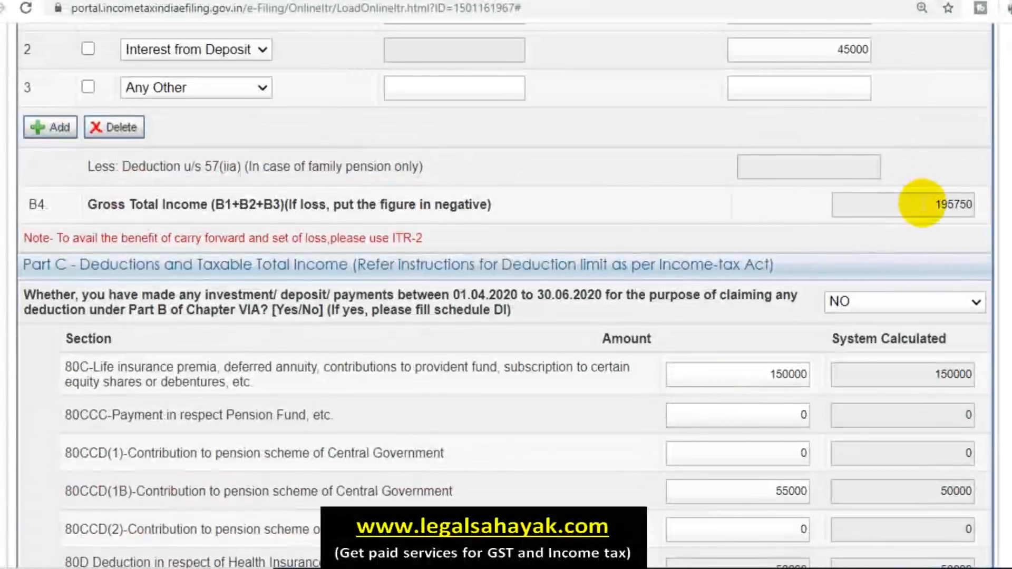
left_click_drag(921, 204, 986, 207)
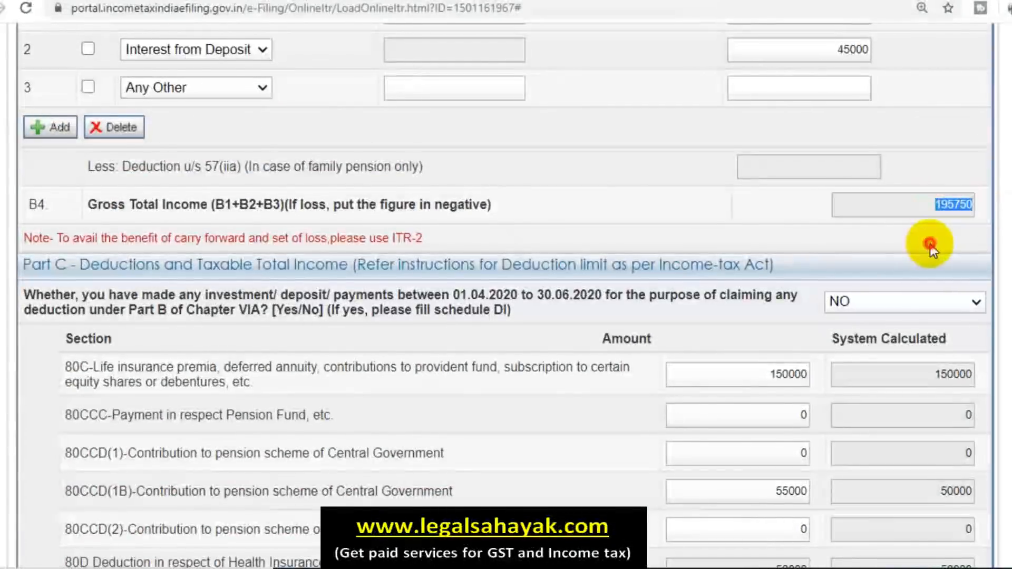
scroll(927, 248, "down", 15)
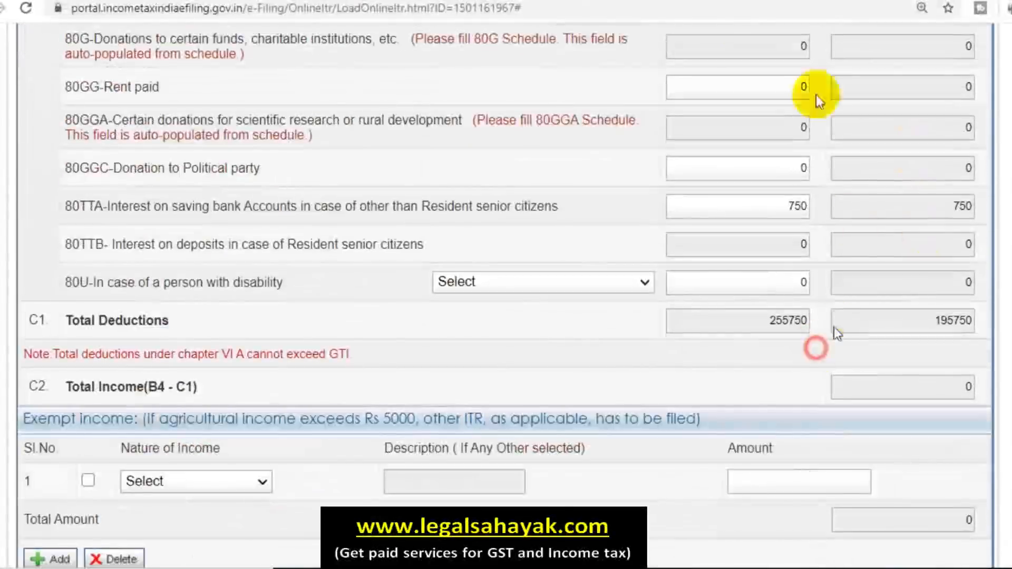
left_click(748, 323)
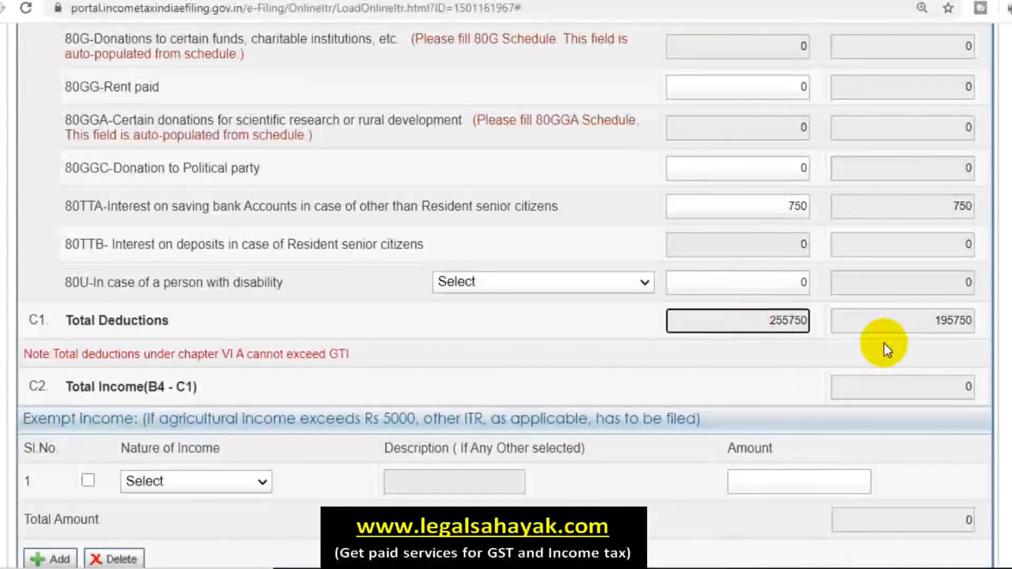
scroll(865, 327, "up", 12)
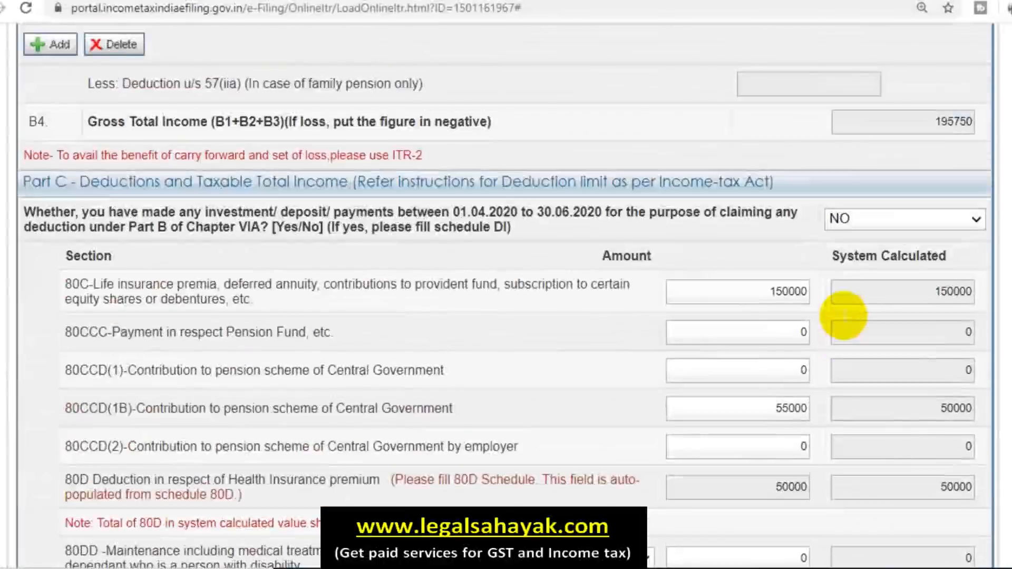
scroll(844, 315, "up", 12)
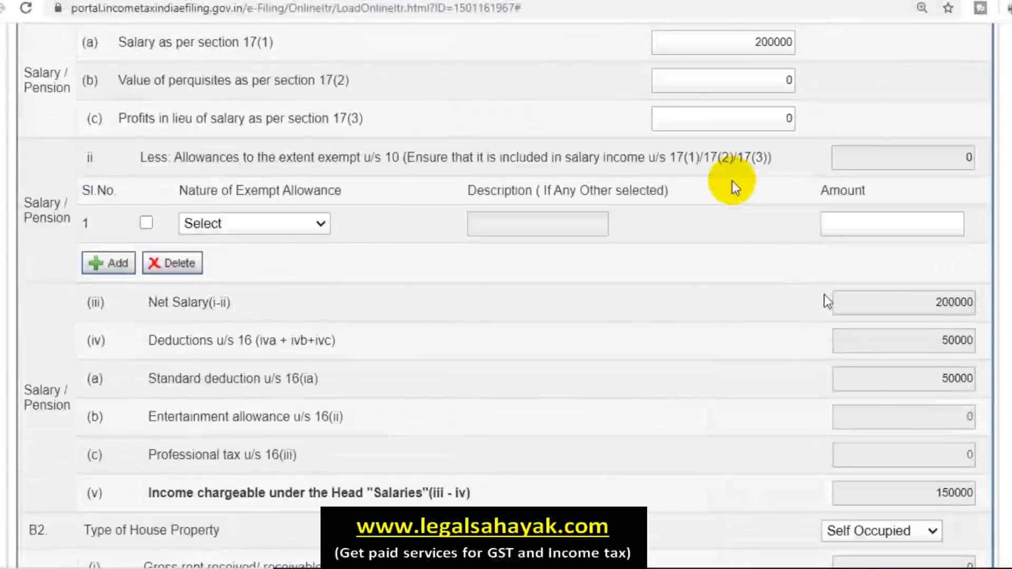
Step: Enter 700000 as salary under section 17(1) and review the recalculated totals
scroll(735, 187, "up", 3)
left_click(730, 204)
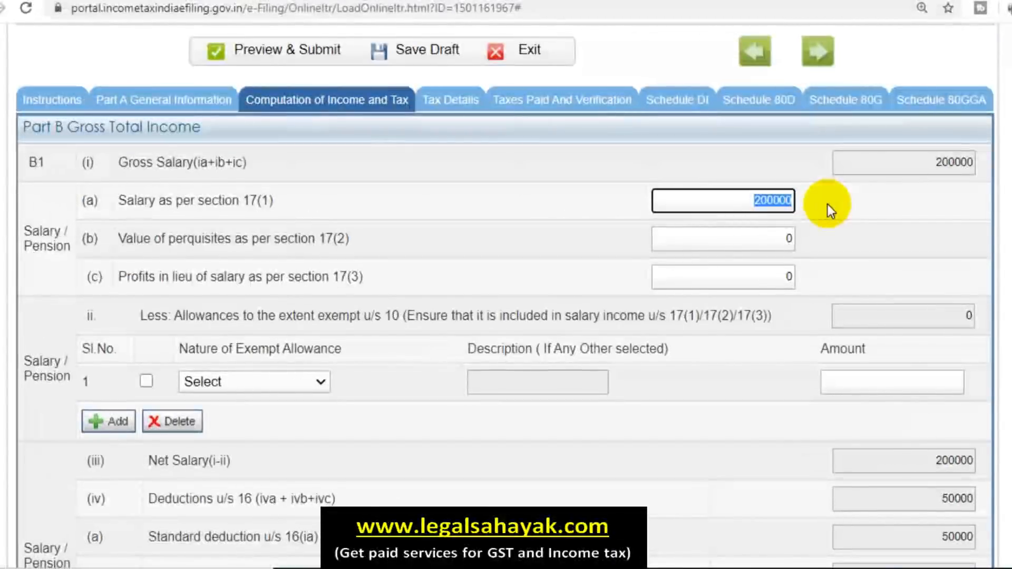
type("700000")
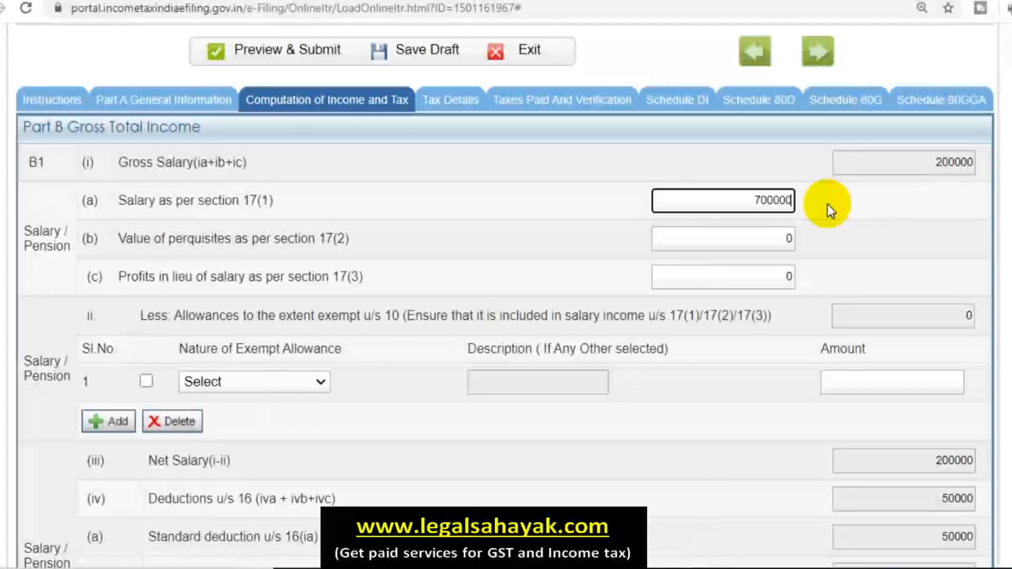
left_click(827, 204)
scroll(877, 244, "down", 15)
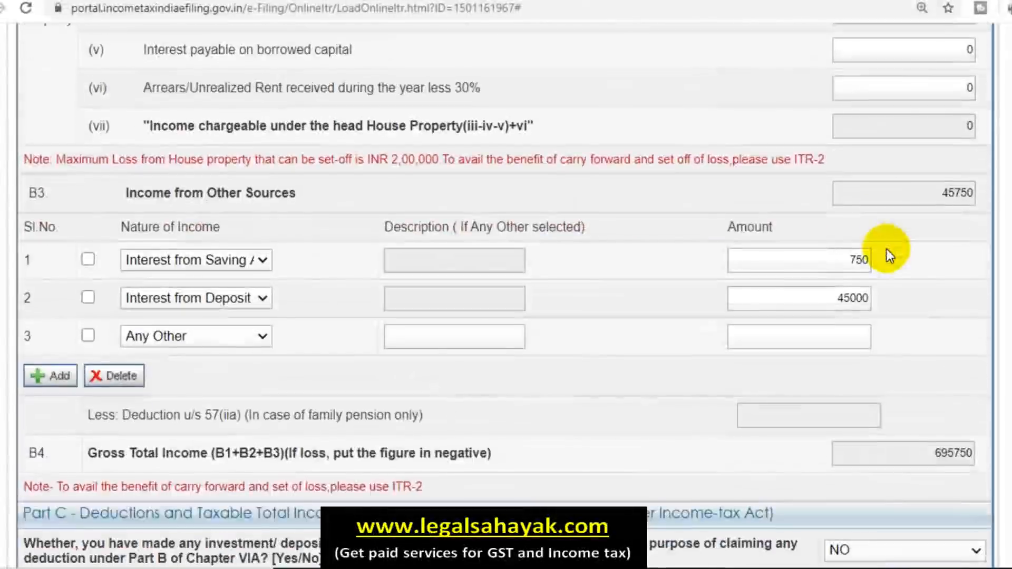
scroll(886, 248, "down", 5)
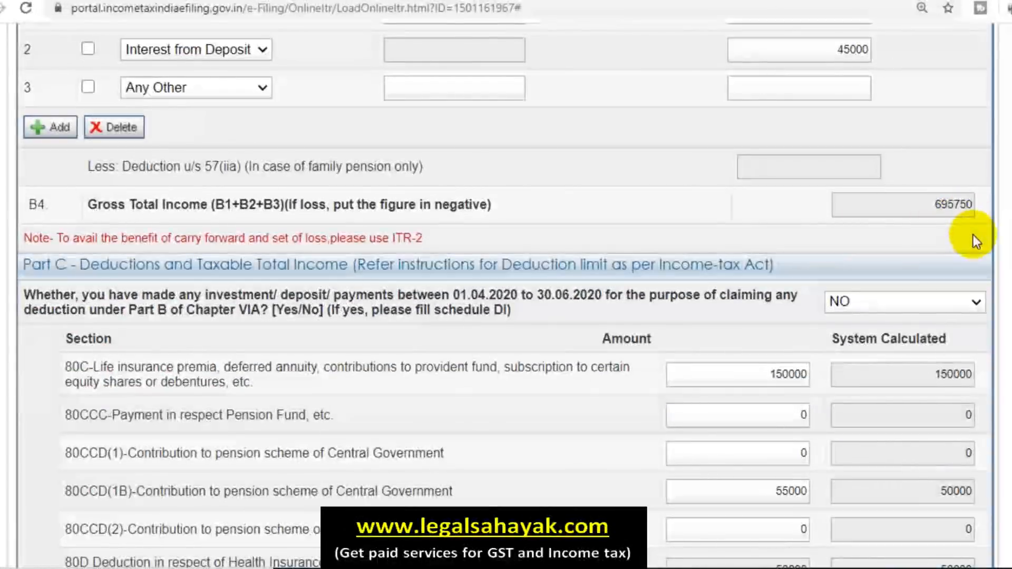
scroll(973, 235, "down", 14)
scroll(970, 232, "down", 4)
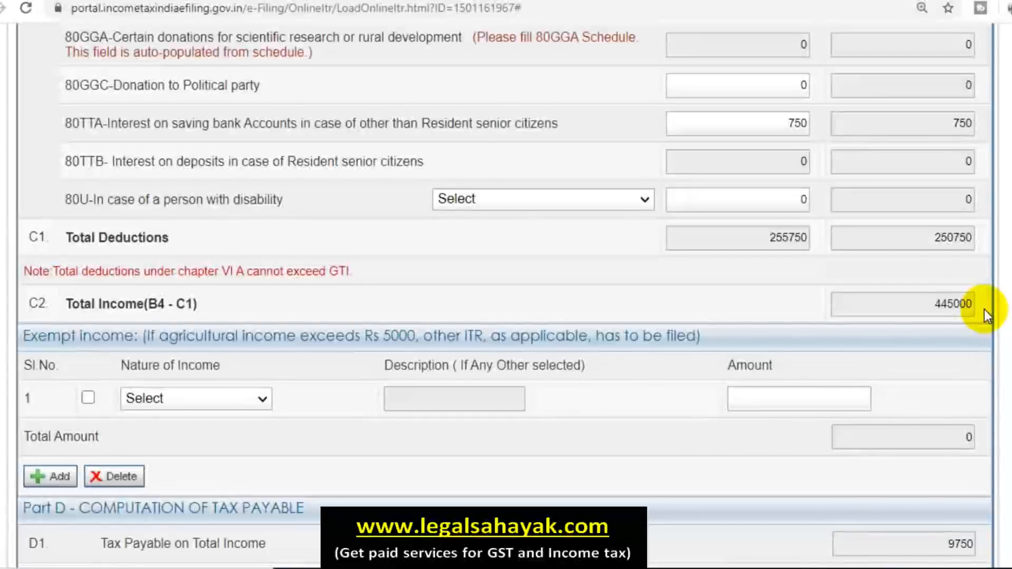
scroll(985, 309, "down", 3)
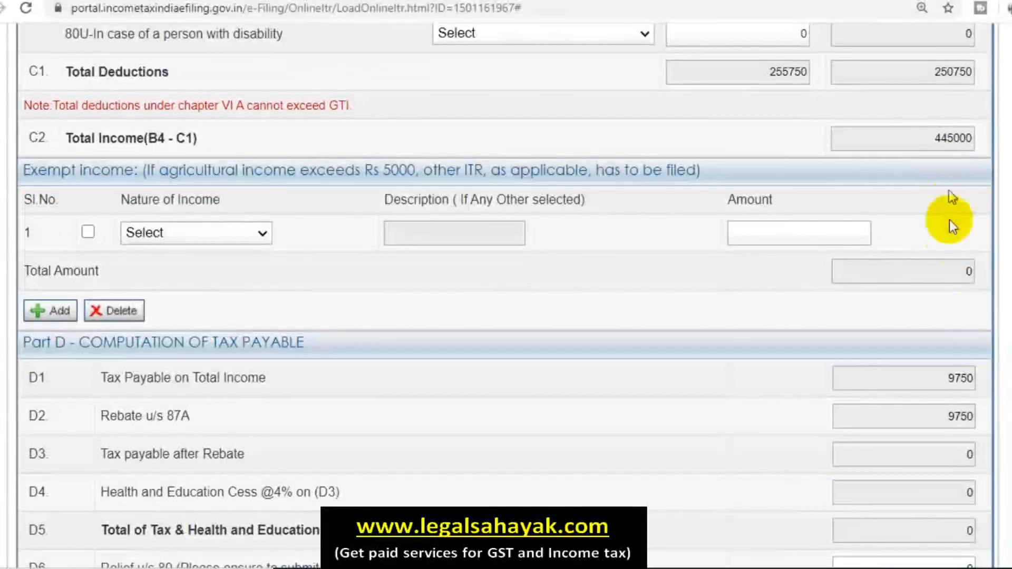
scroll(949, 255, "down", 9)
scroll(944, 284, "up", 7)
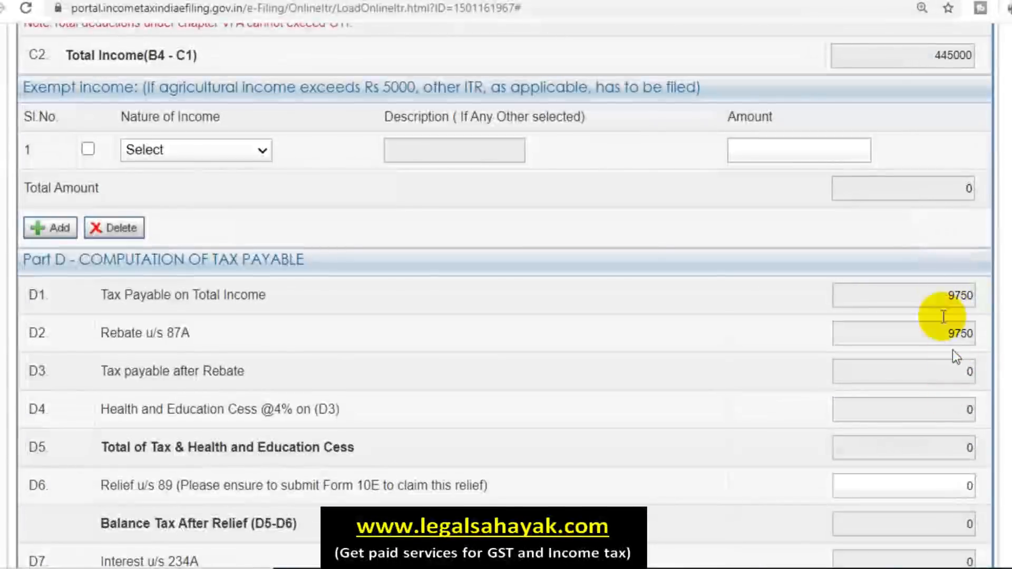
scroll(935, 338, "down", 8)
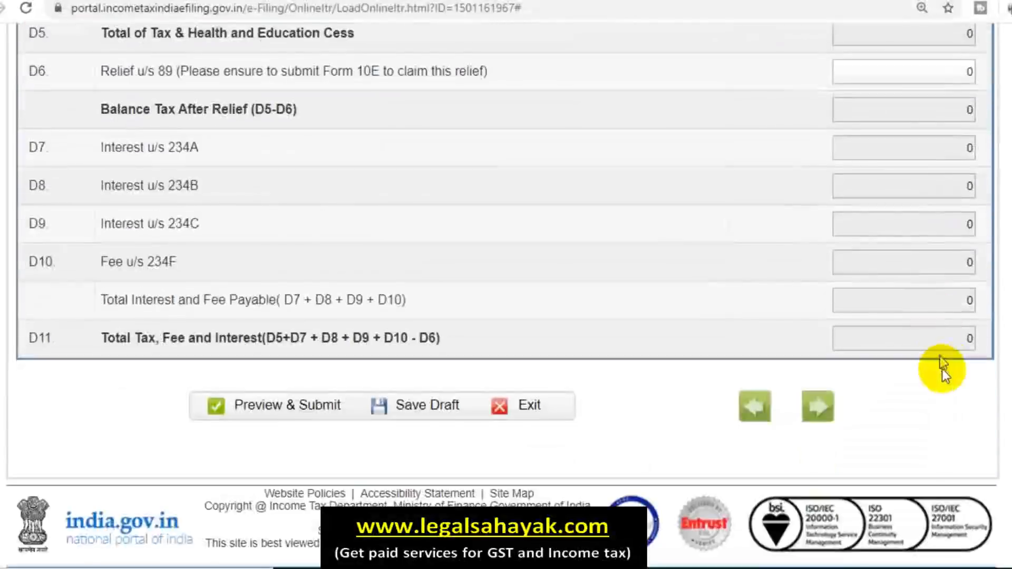
scroll(942, 357, "up", 13)
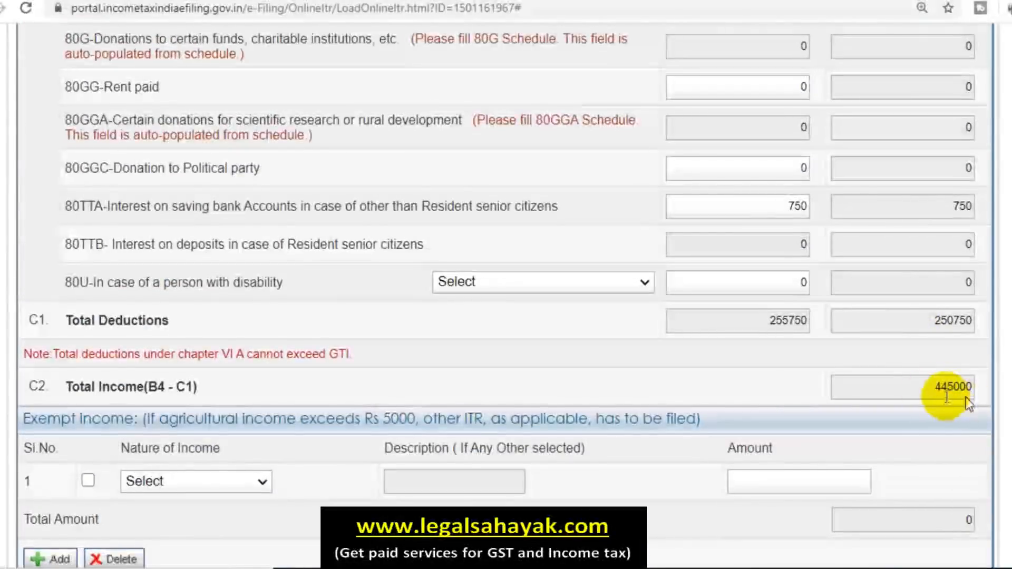
scroll(890, 341, "up", 14)
scroll(881, 333, "up", 18)
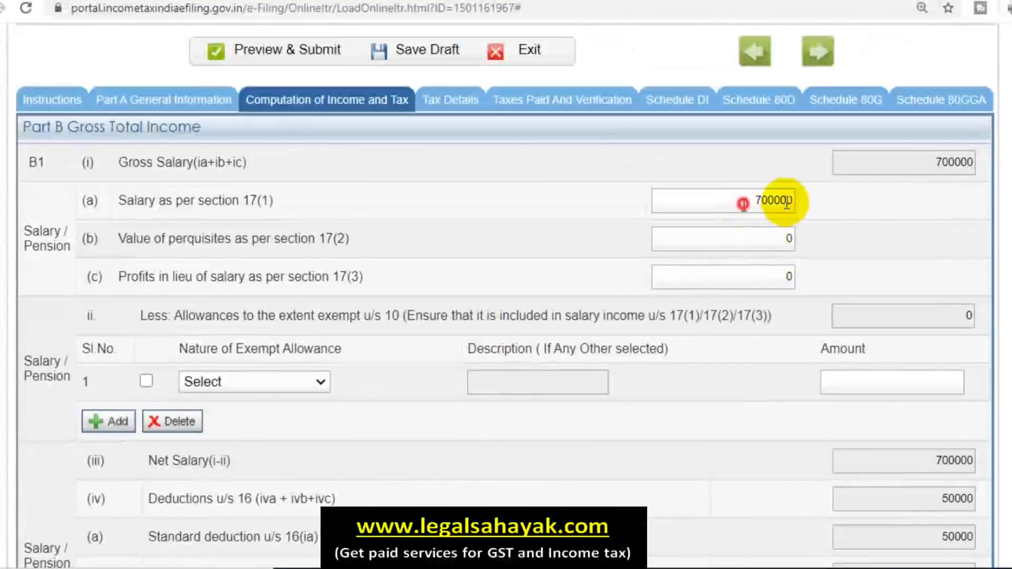
Step: Try 755001 as the section 17(1) salary and check the recalculated tax
double_click(787, 202)
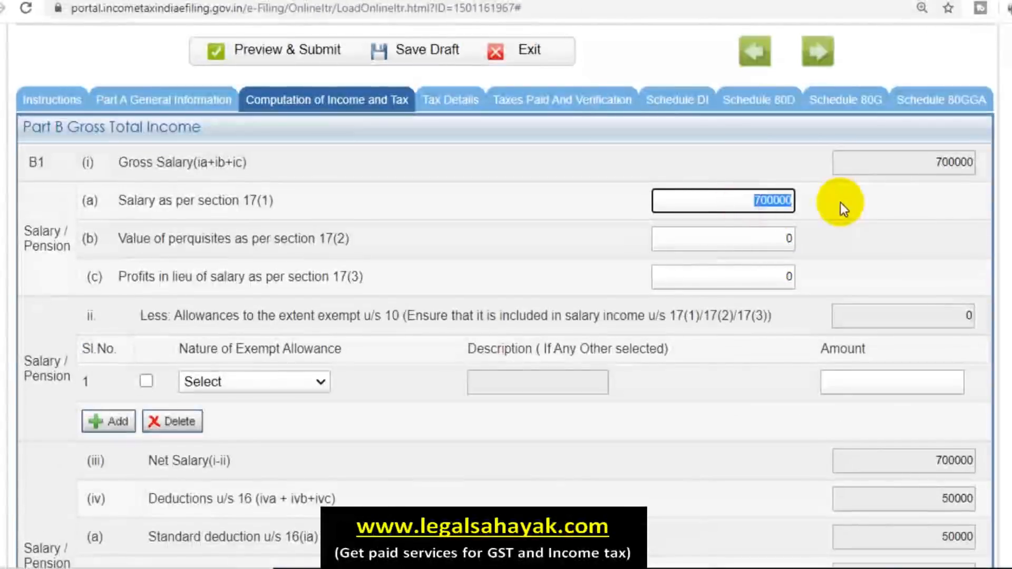
type("755001")
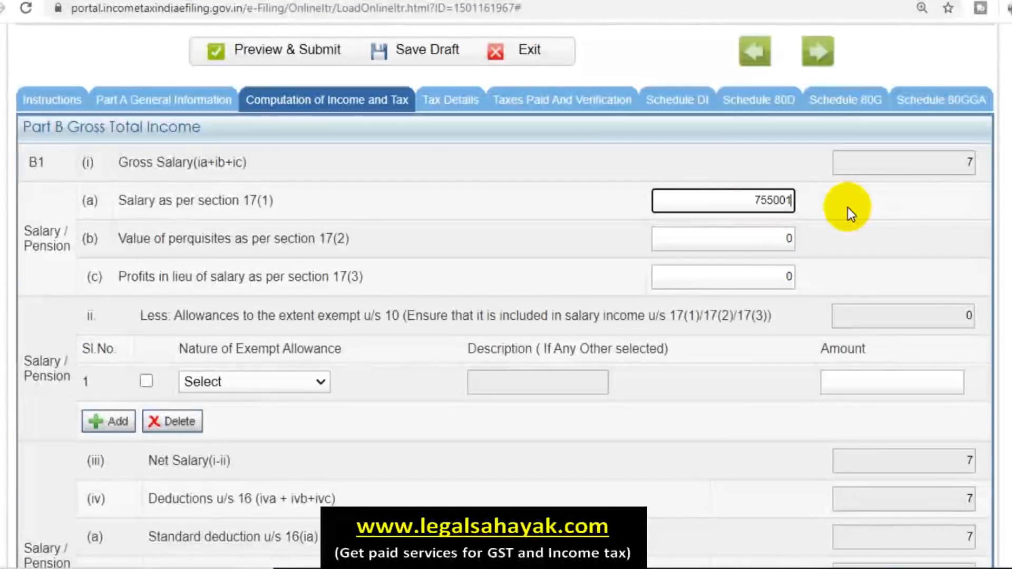
left_click(880, 260)
scroll(884, 269, "down", 1)
scroll(883, 270, "down", 15)
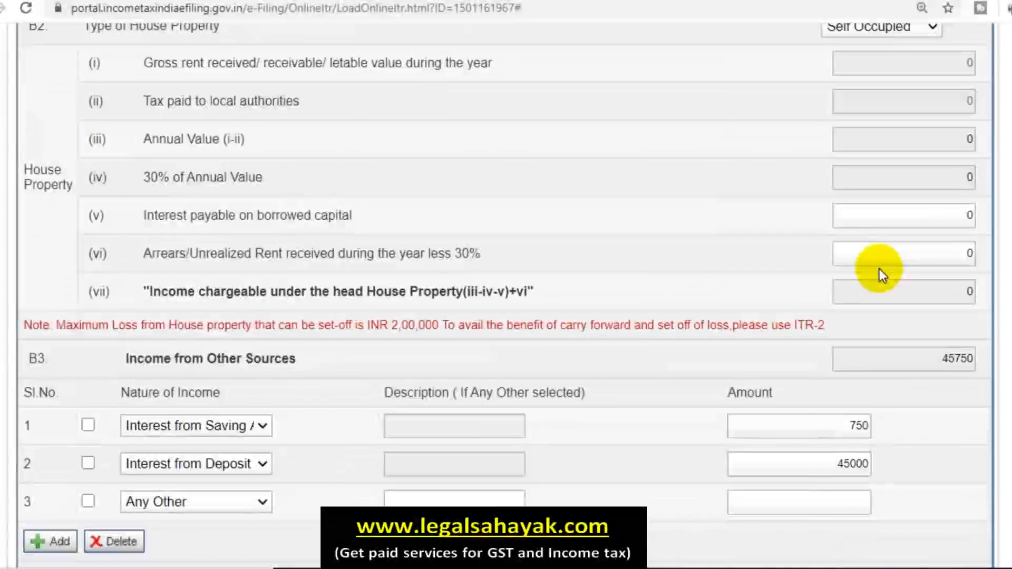
scroll(879, 269, "down", 14)
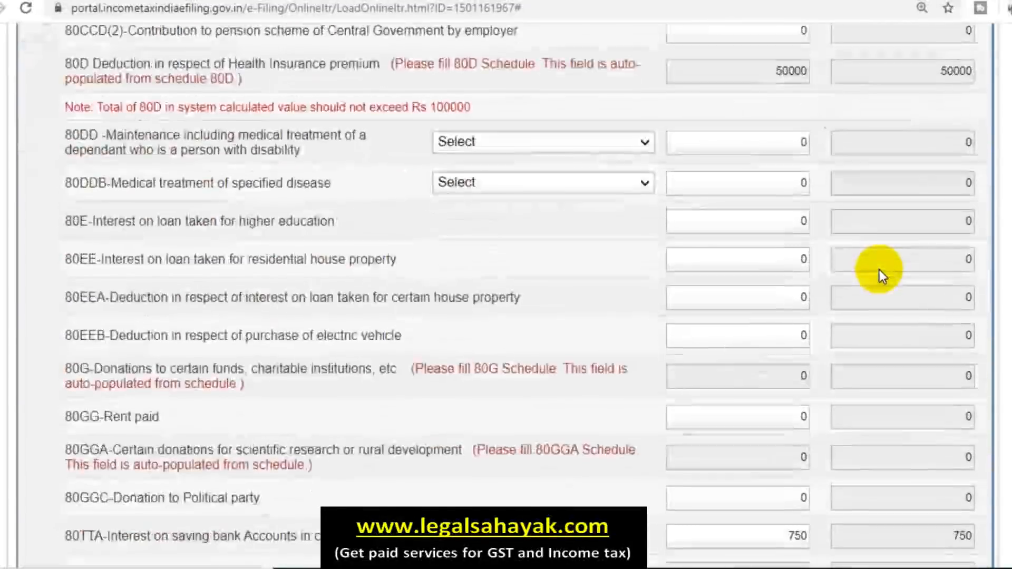
scroll(887, 289, "down", 2)
scroll(941, 293, "down", 10)
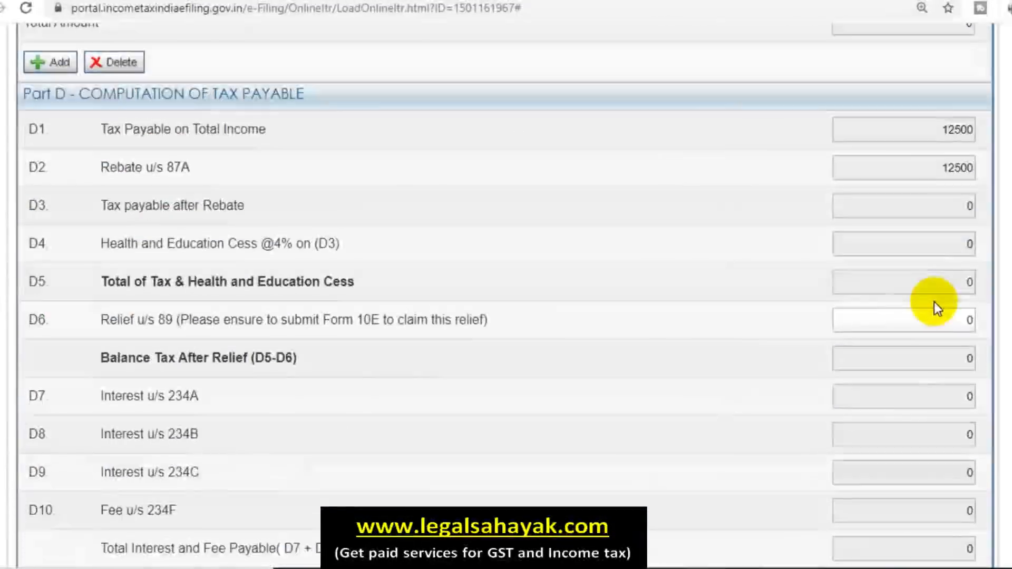
scroll(922, 296, "up", 9)
scroll(916, 277, "up", 15)
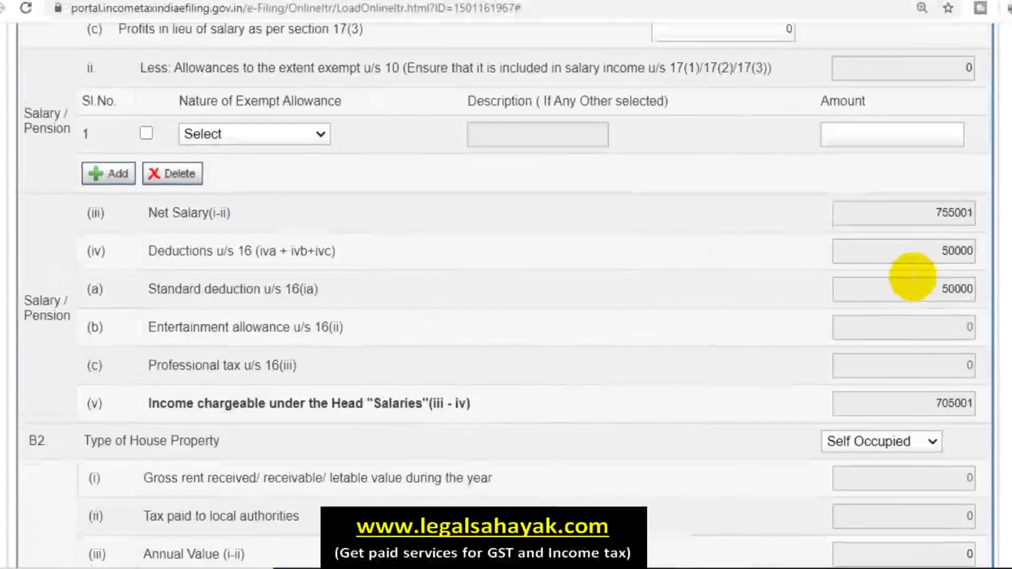
scroll(843, 317, "down", 5)
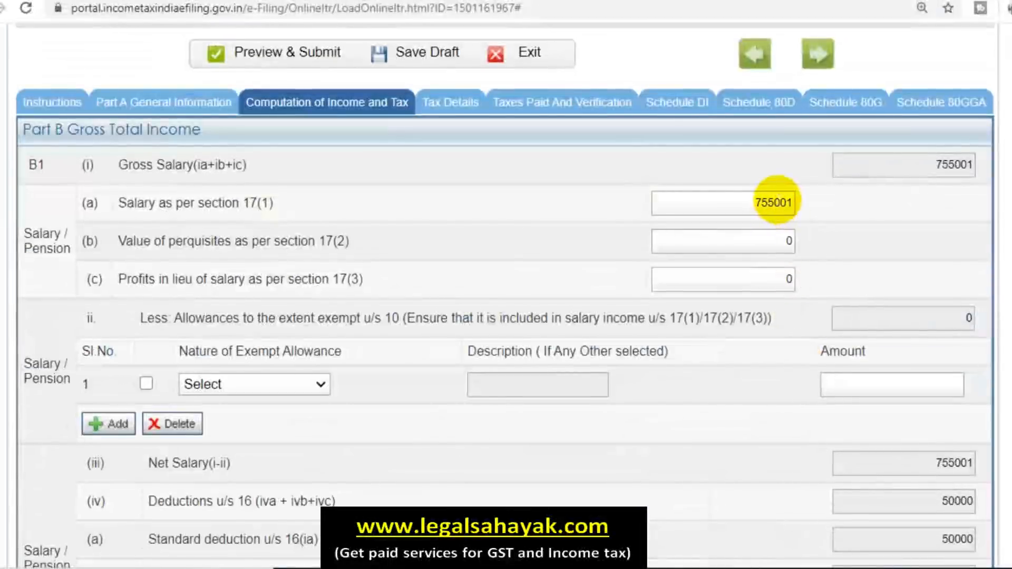
Step: Change the salary to 755010 and review the updated totals
type("10")
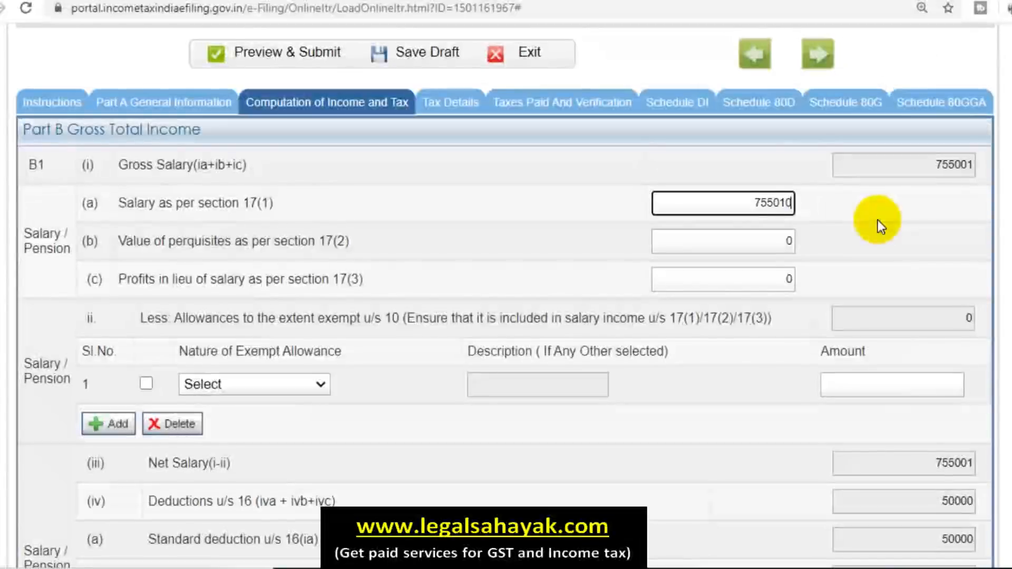
left_click(983, 407)
scroll(984, 421, "down", 10)
scroll(978, 425, "down", 15)
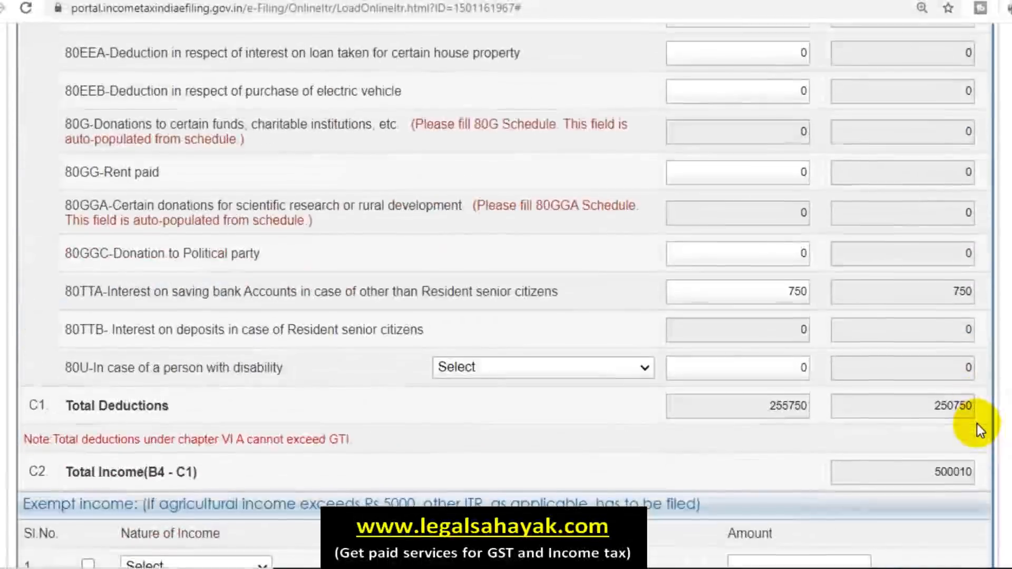
scroll(976, 399, "down", 11)
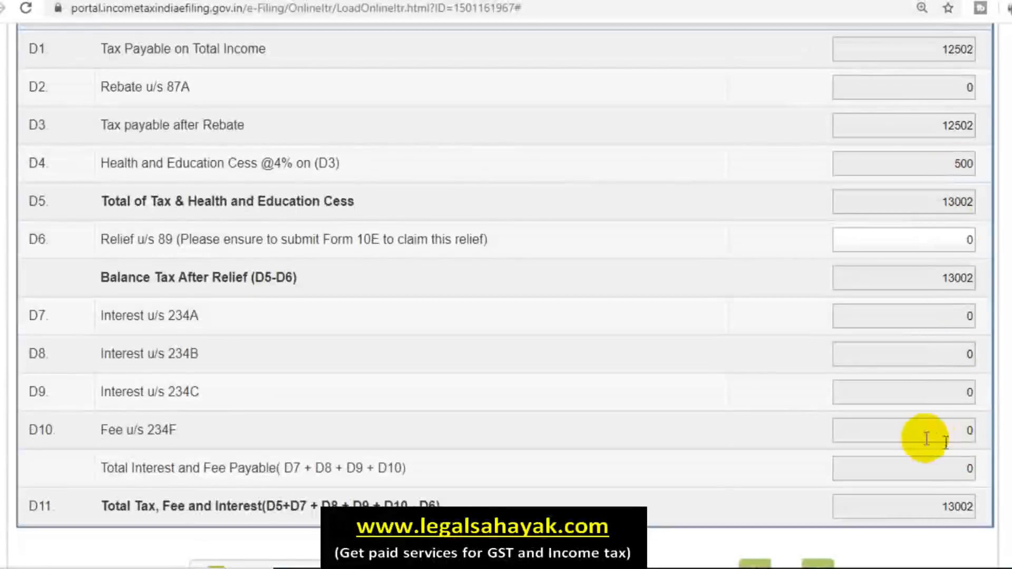
scroll(933, 440, "up", 6)
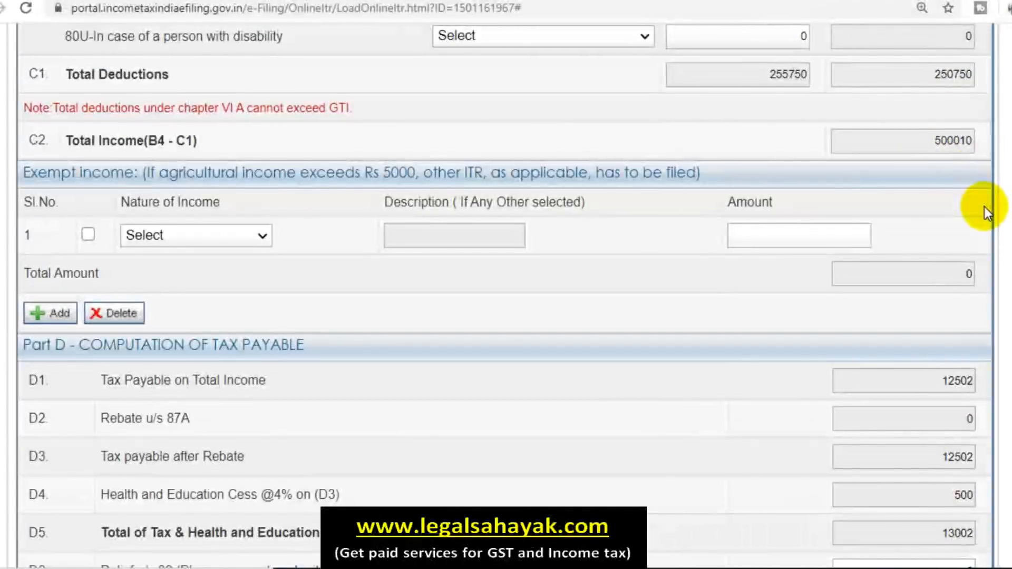
scroll(985, 207, "down", 6)
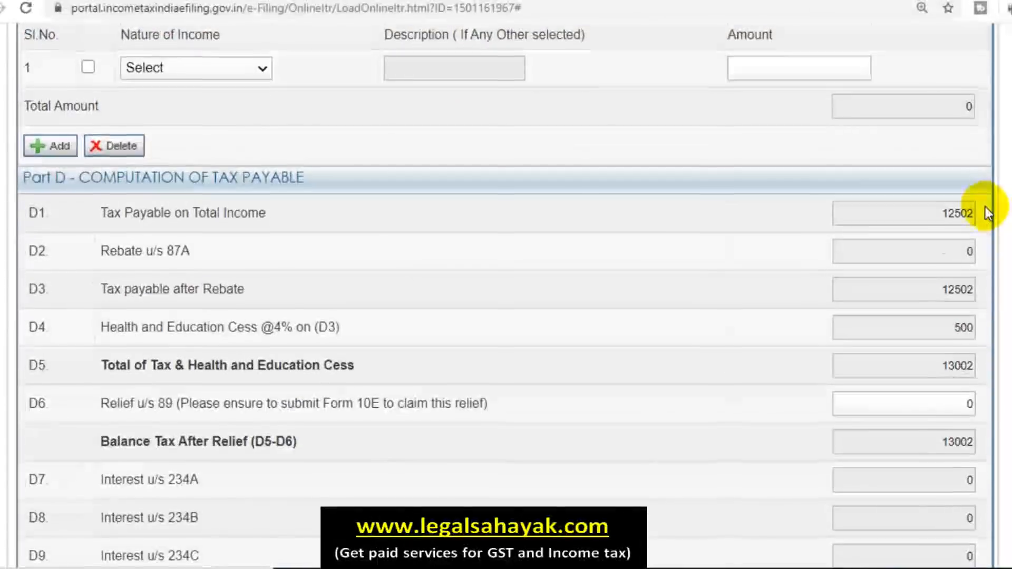
scroll(985, 207, "up", 6)
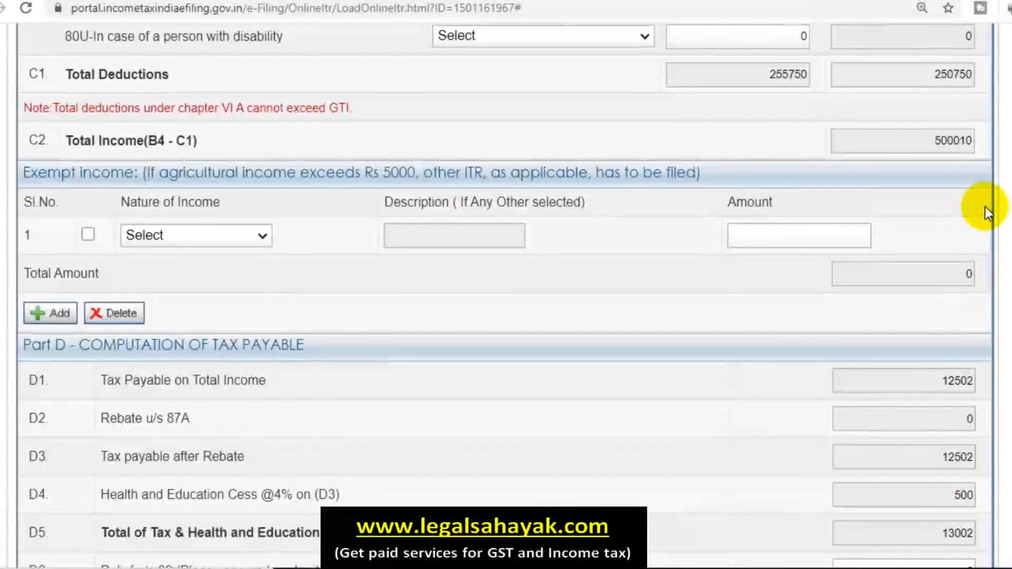
scroll(985, 209, "down", 5)
scroll(990, 422, "down", 3)
scroll(979, 416, "up", 20)
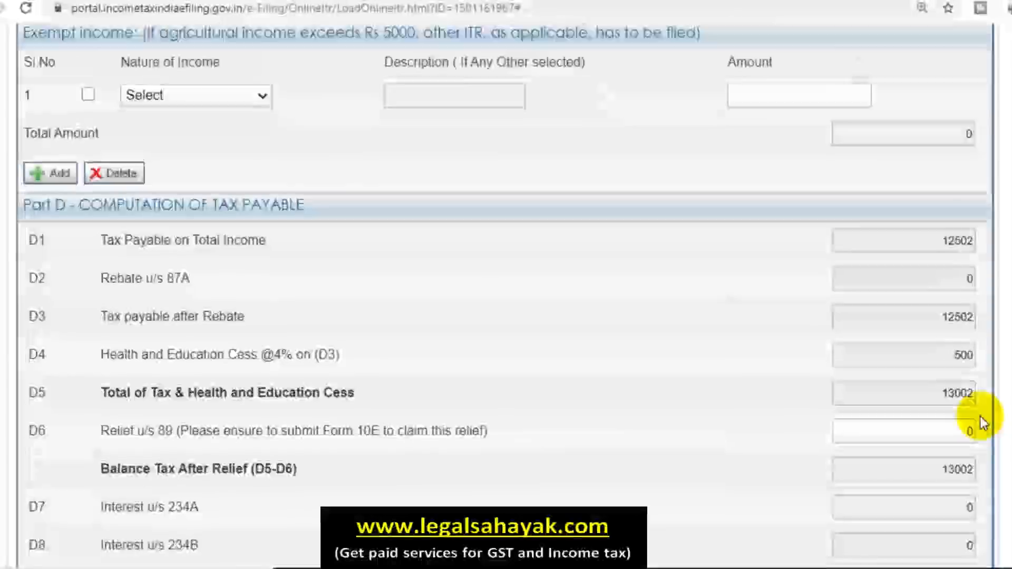
scroll(976, 409, "up", 20)
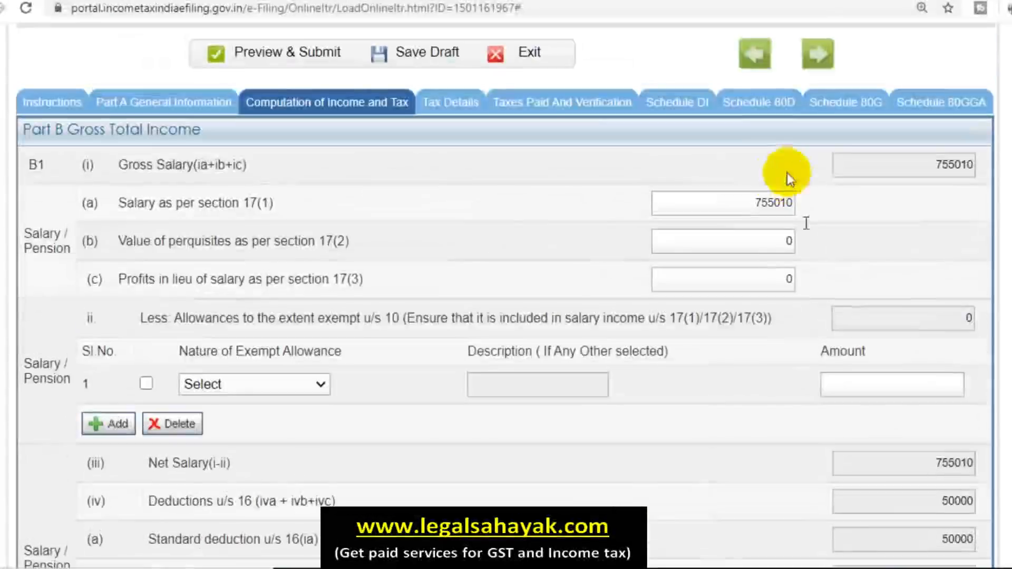
Step: Restore the section 17(1) salary to 700000 so tax after rebate returns to 0
double_click(748, 204)
type("700000")
left_click(840, 202)
scroll(871, 333, "down", 8)
scroll(870, 333, "down", 20)
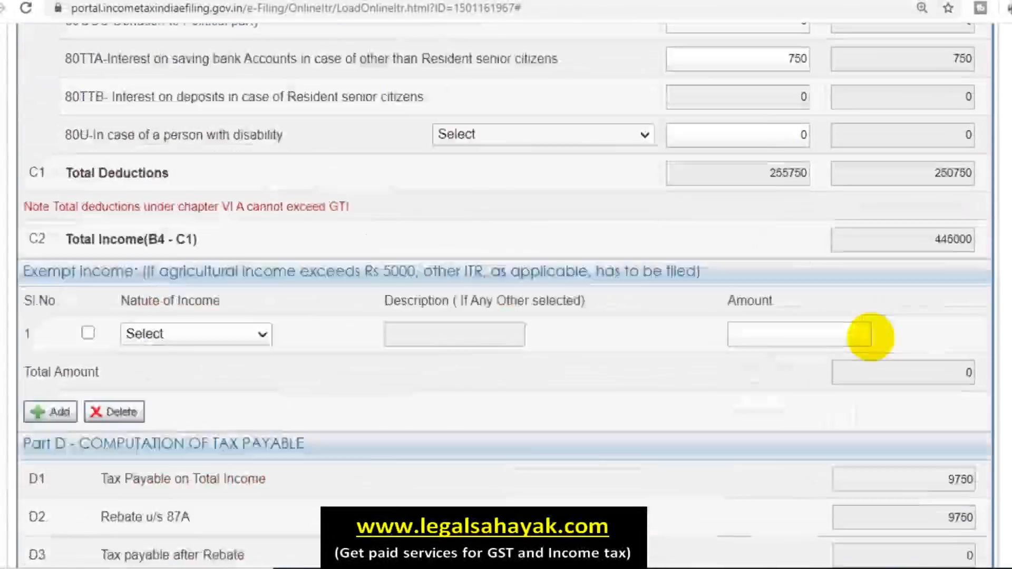
scroll(871, 335, "up", 8)
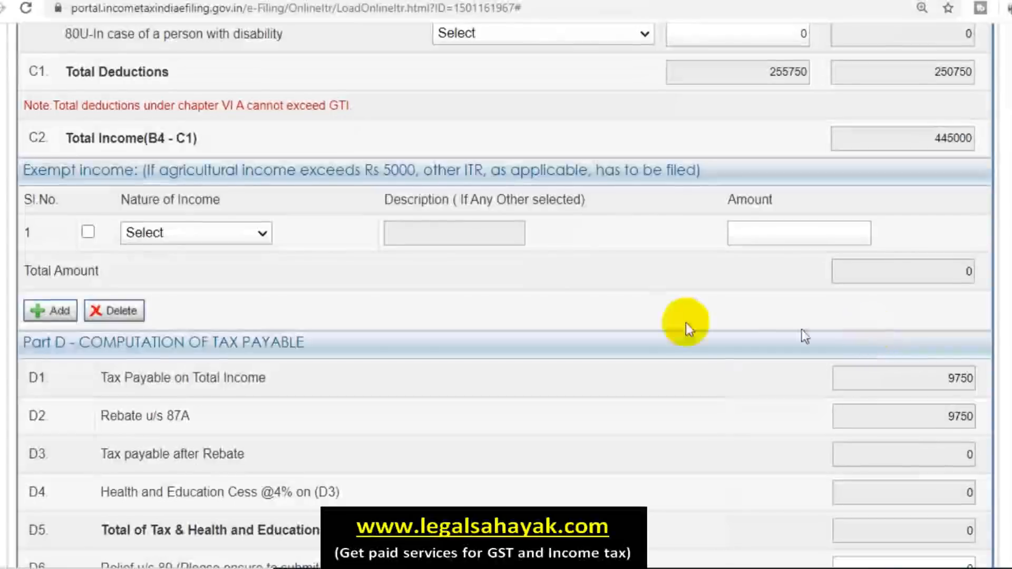
scroll(527, 301, "down", 6)
scroll(359, 271, "up", 20)
scroll(354, 270, "up", 20)
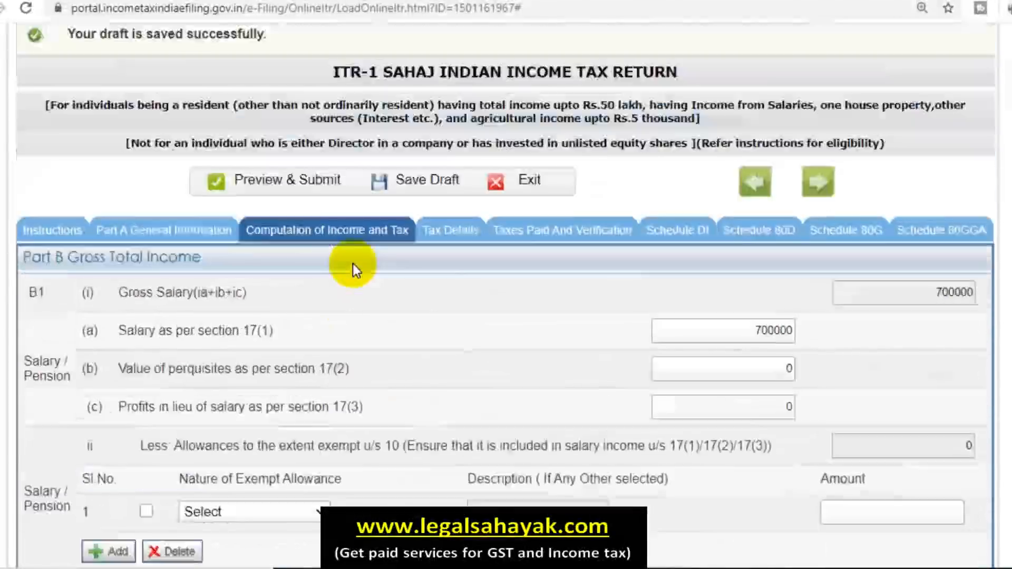
scroll(355, 279, "down", 2)
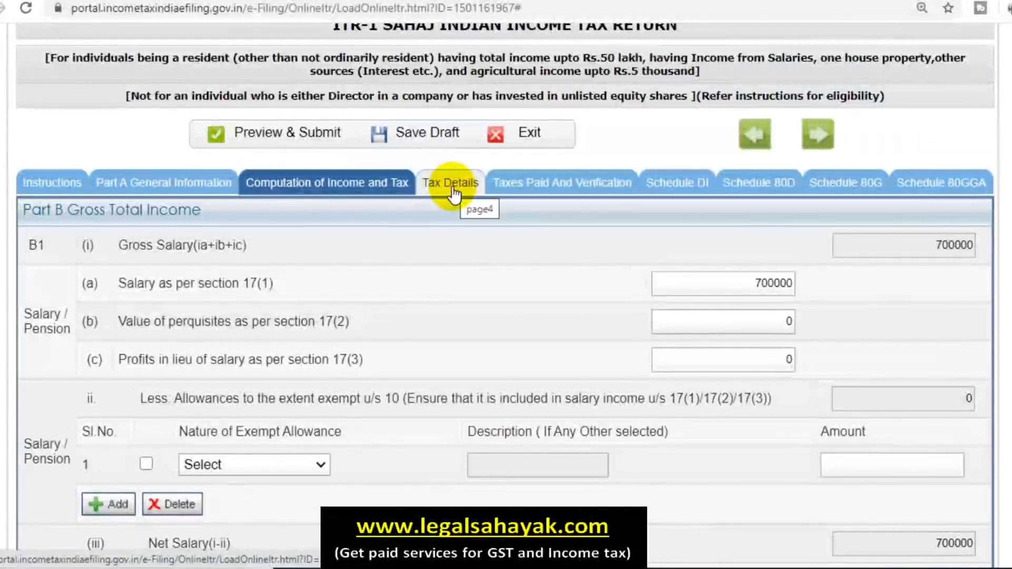
Step: Open Tax Details and refresh the TDS/TCS details from e-Filing records
left_click(453, 195)
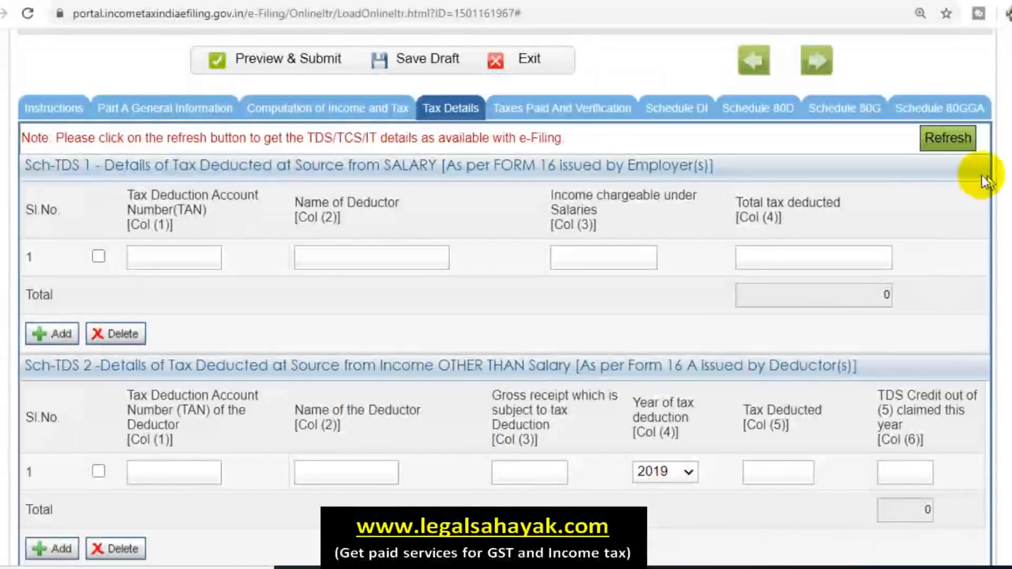
left_click(960, 152)
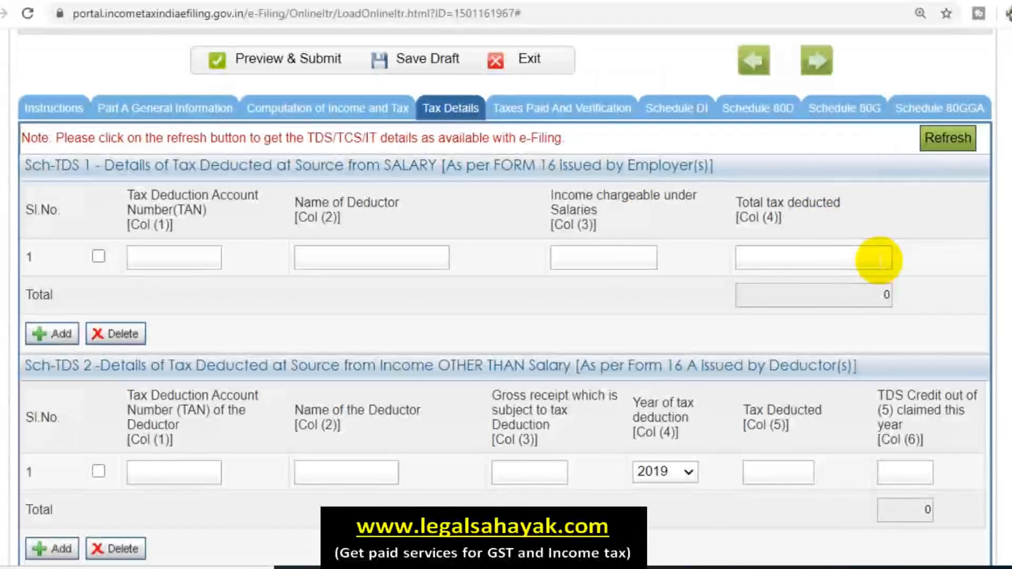
scroll(932, 339, "down", 4)
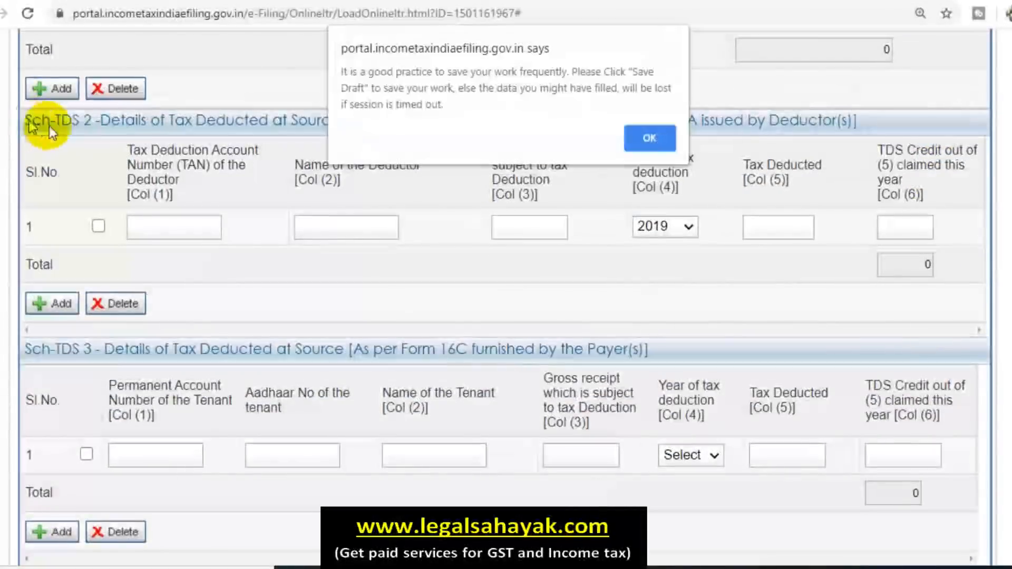
Step: Dismiss the save-work reminder and review the empty Sch-TDS, Sch TCS and Sch IT tables
left_click(651, 137)
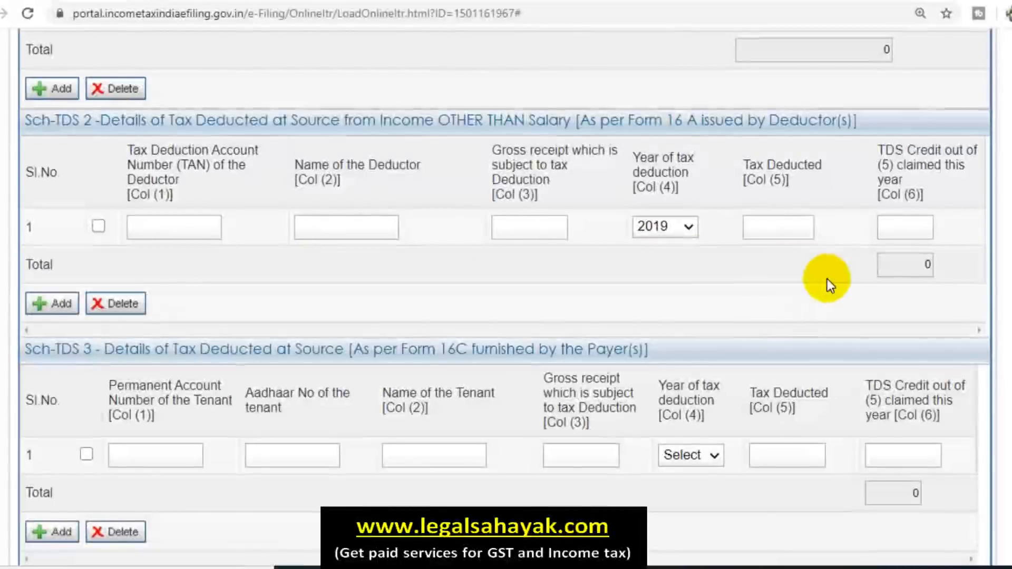
scroll(827, 279, "up", 1)
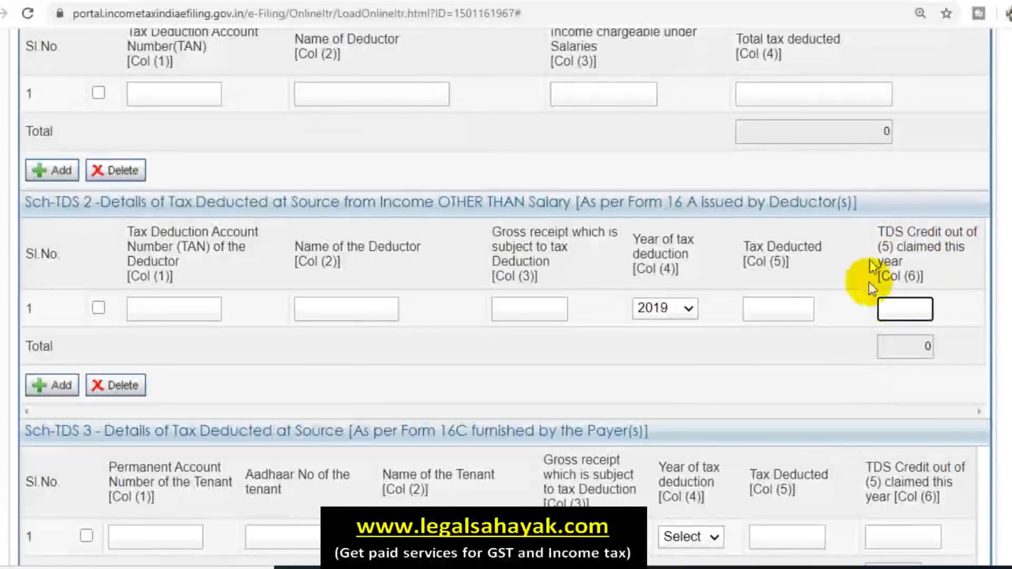
scroll(662, 355, "down", 5)
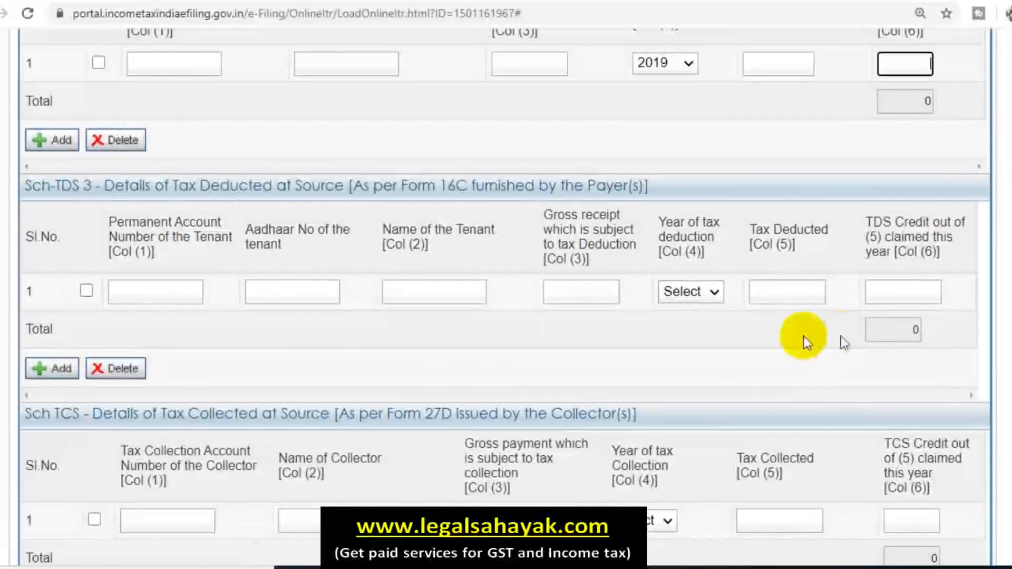
scroll(865, 332, "down", 2)
scroll(751, 296, "down", 6)
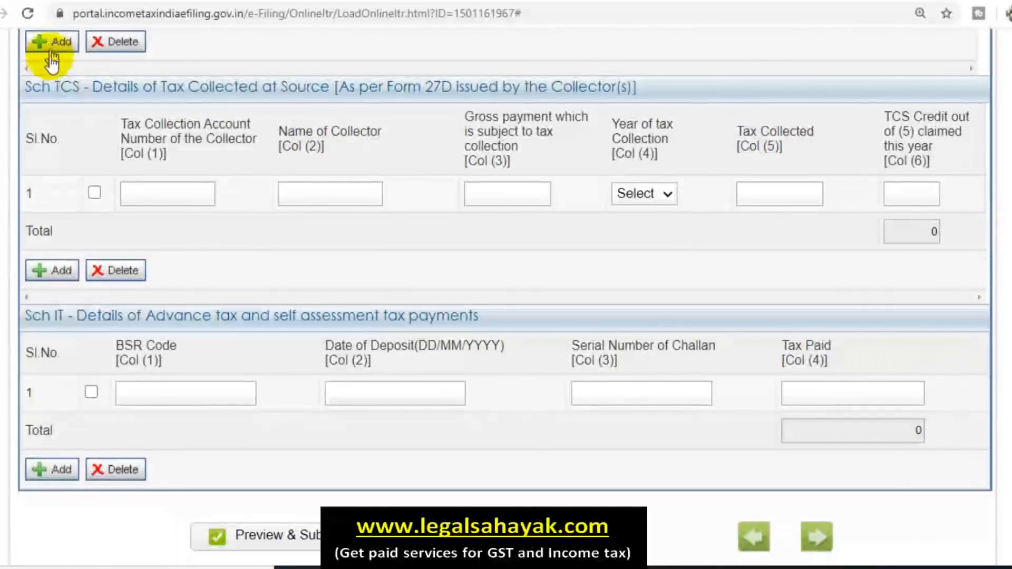
scroll(176, 305, "down", 2)
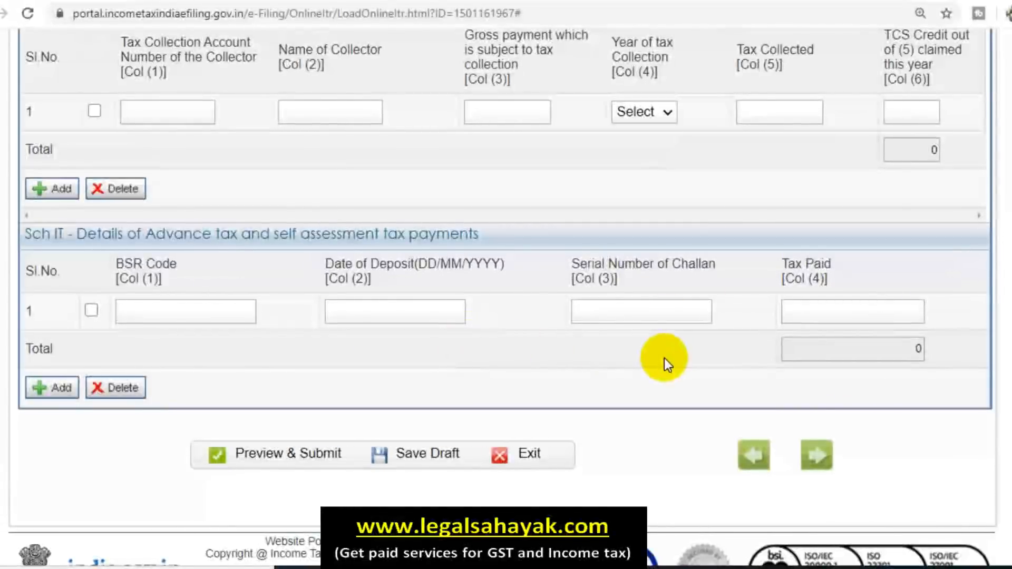
scroll(663, 358, "up", 3)
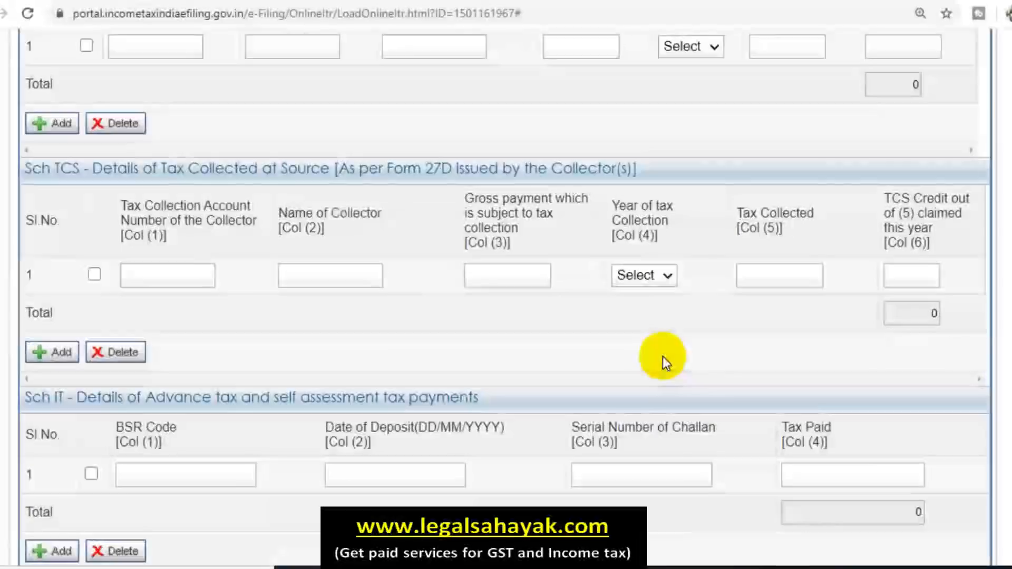
scroll(662, 356, "down", 3)
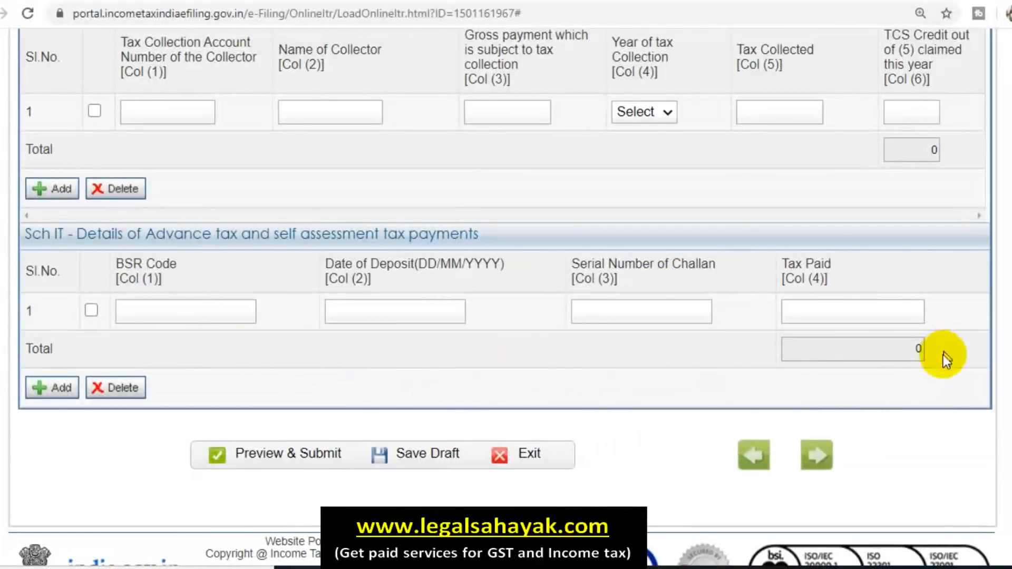
scroll(811, 342, "up", 8)
scroll(628, 313, "up", 7)
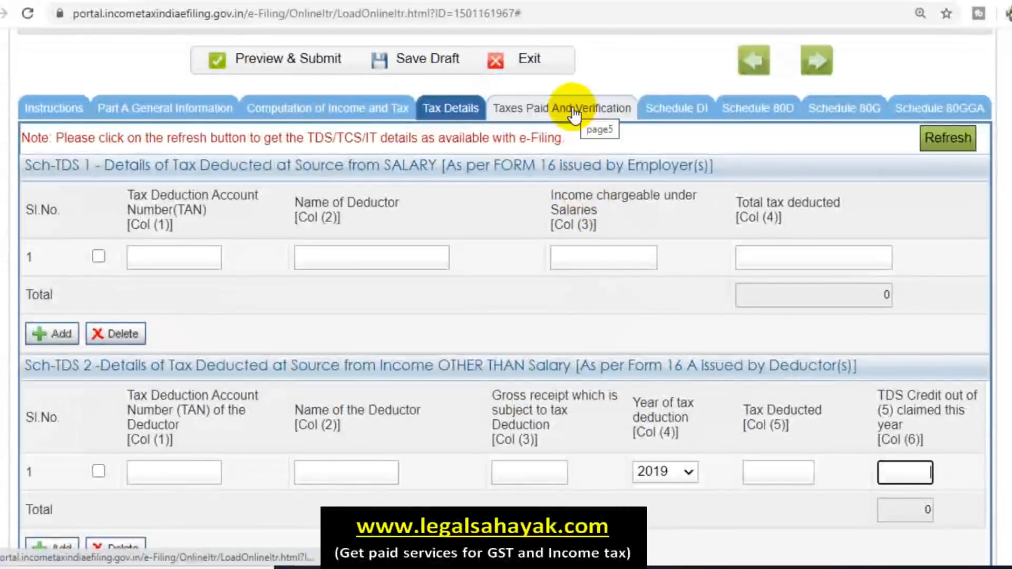
Step: Open Taxes Paid and Verification and check the D14 Refund field, showing 0
left_click(574, 113)
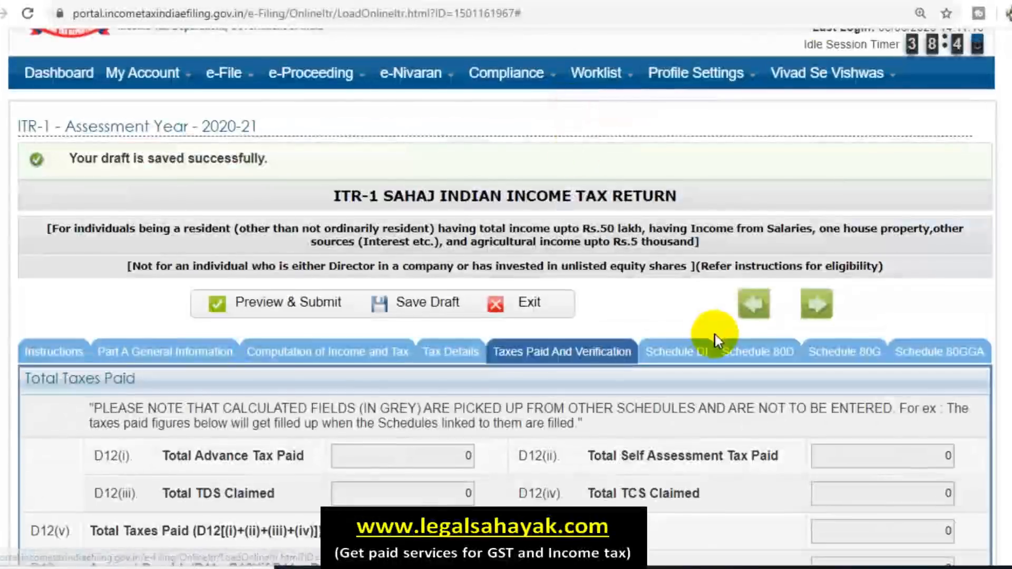
scroll(715, 332, "down", 6)
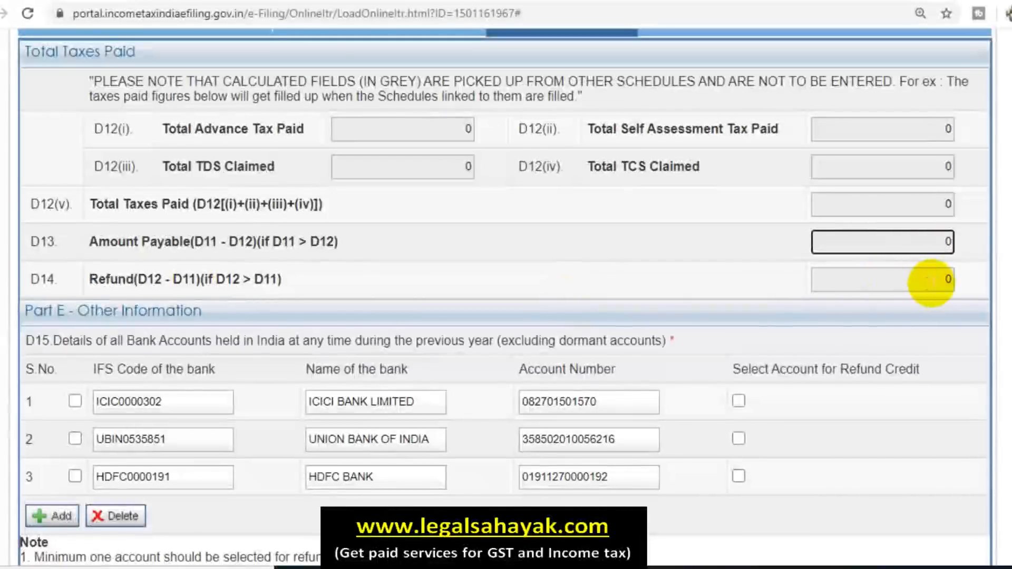
left_click(931, 282)
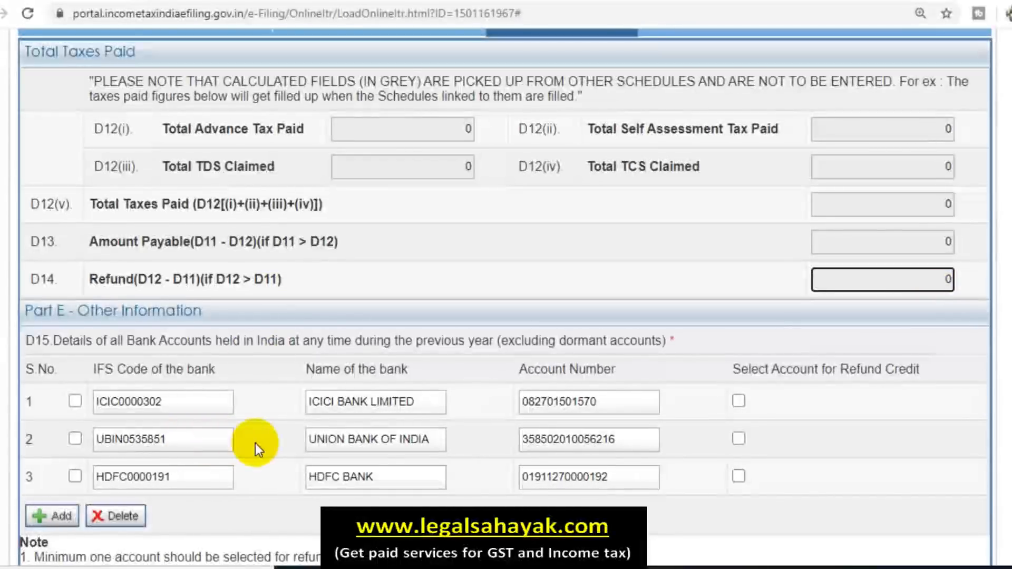
scroll(255, 447, "down", 2)
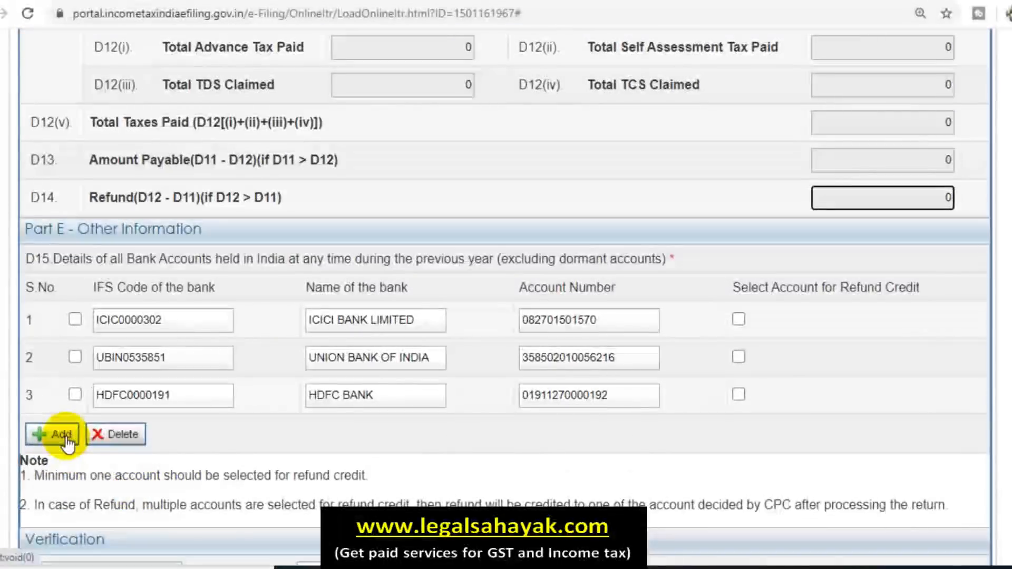
Step: Add a blank fourth row to the bank accounts table and select its IFS Code box
left_click(58, 436)
left_click(118, 432)
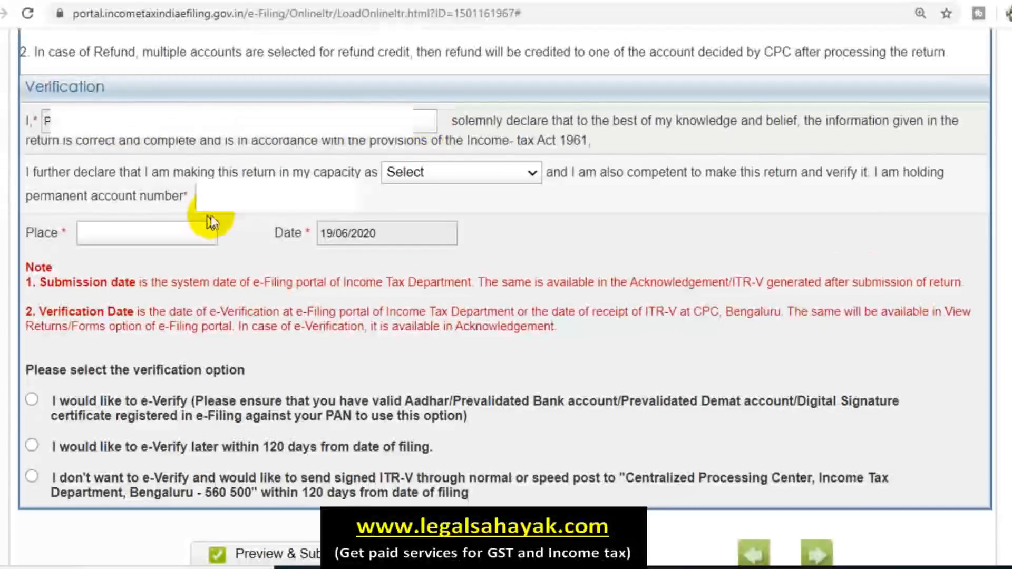
Step: Set the verification capacity to Self and pick 'e-Verify later within 120 days'
left_click(443, 179)
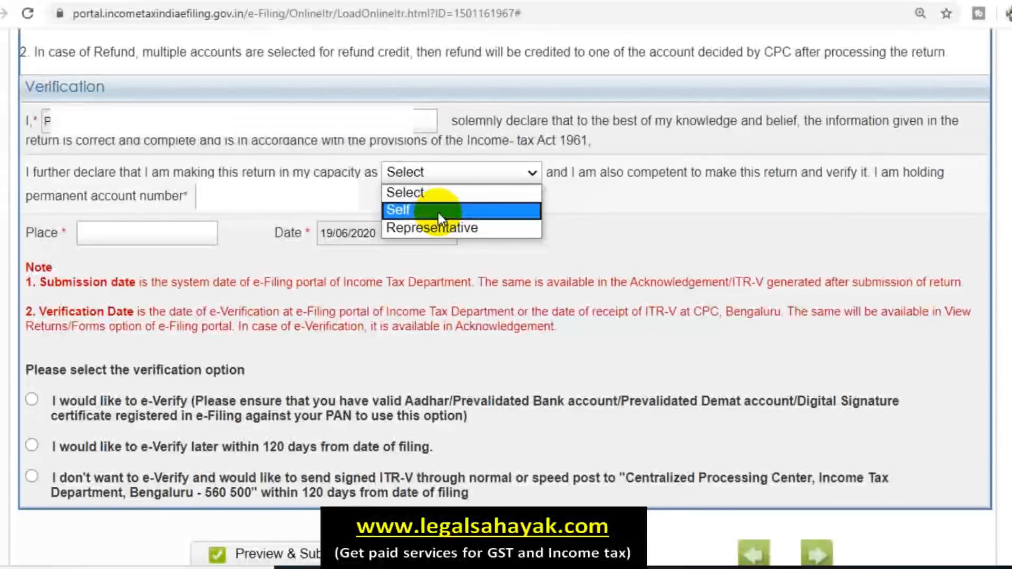
left_click(438, 210)
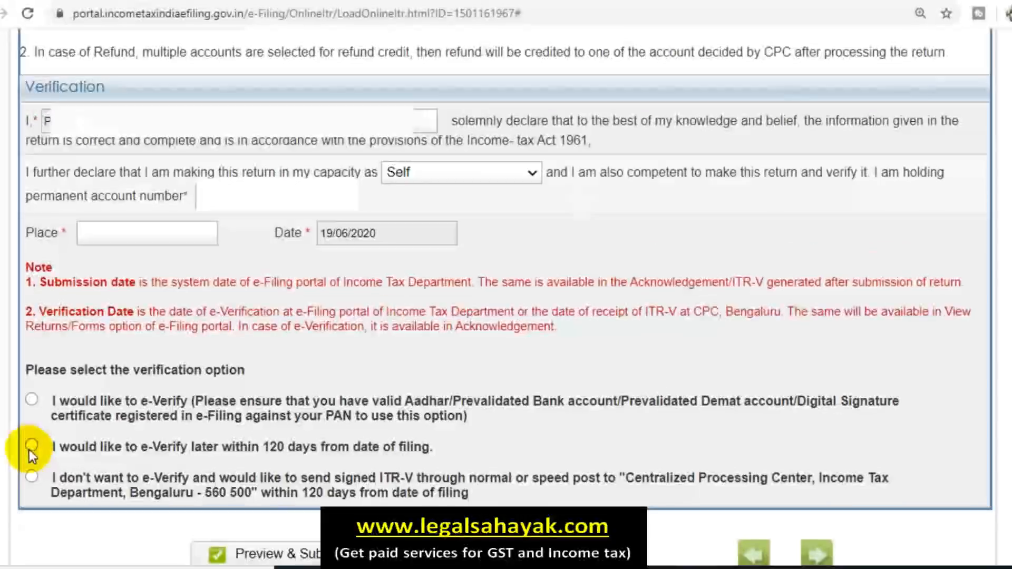
left_click(30, 447)
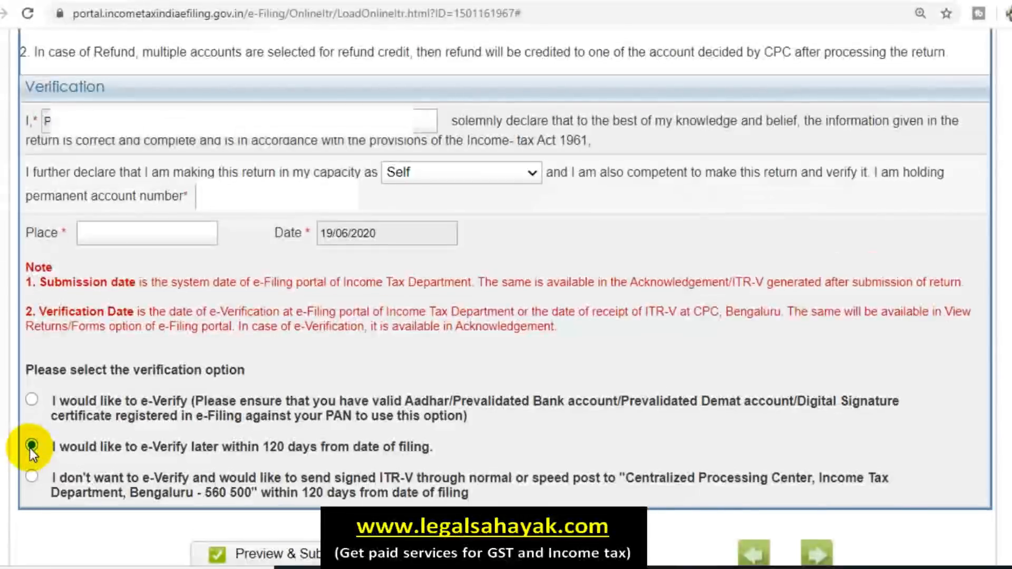
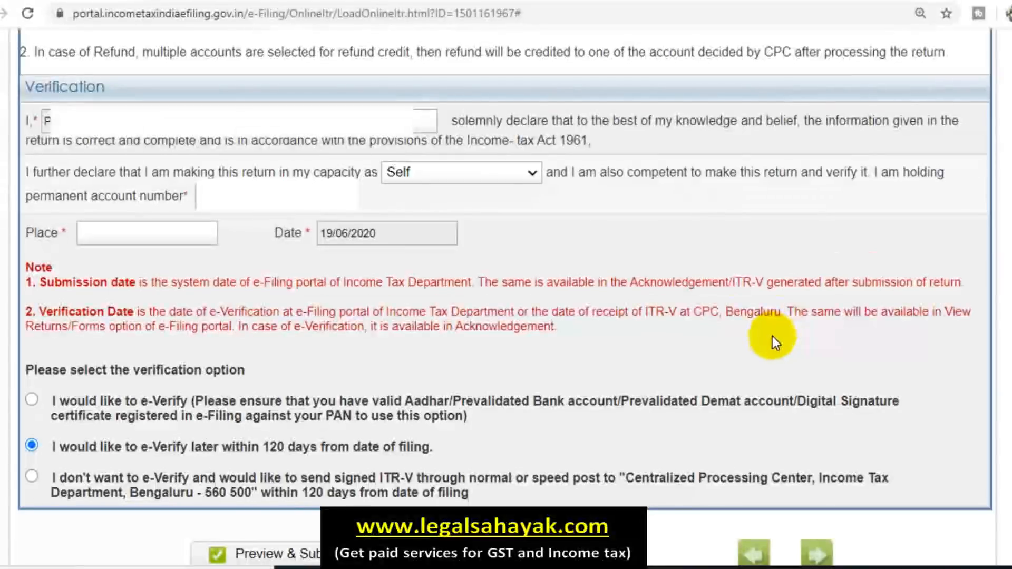
Step: Preview the completed ITR-1 return and scroll through its income, deductions and schedules to Submit
scroll(385, 426, "down", 2)
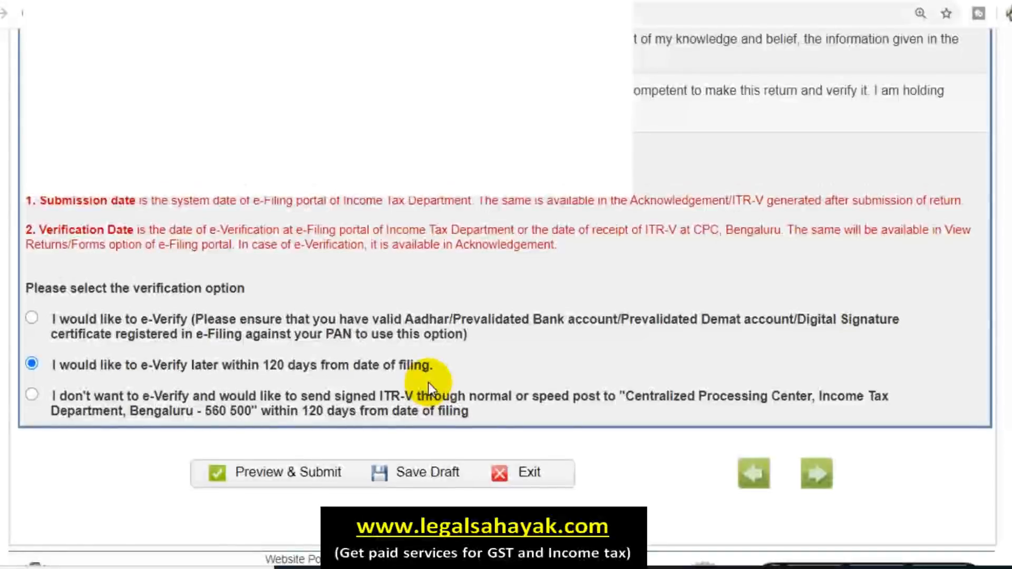
left_click(265, 477)
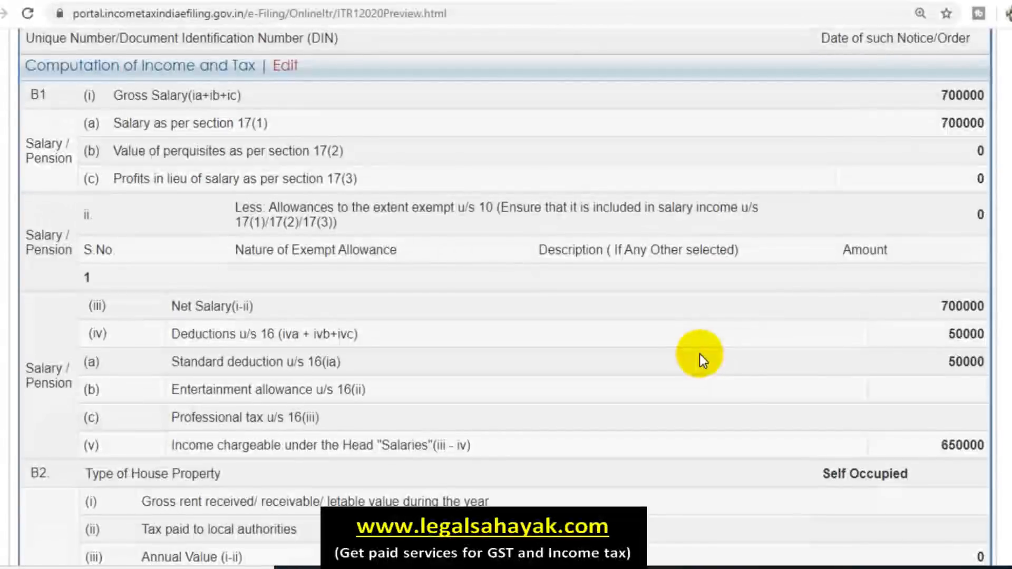
scroll(502, 336, "down", 5)
scroll(502, 335, "down", 3)
scroll(502, 335, "up", 5)
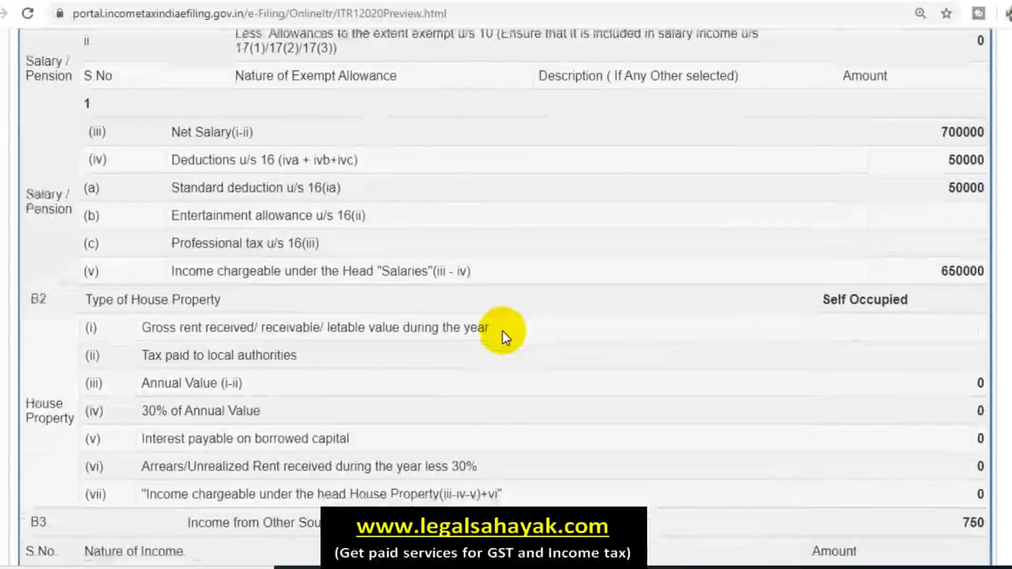
scroll(501, 333, "down", 2)
scroll(503, 336, "up", 2)
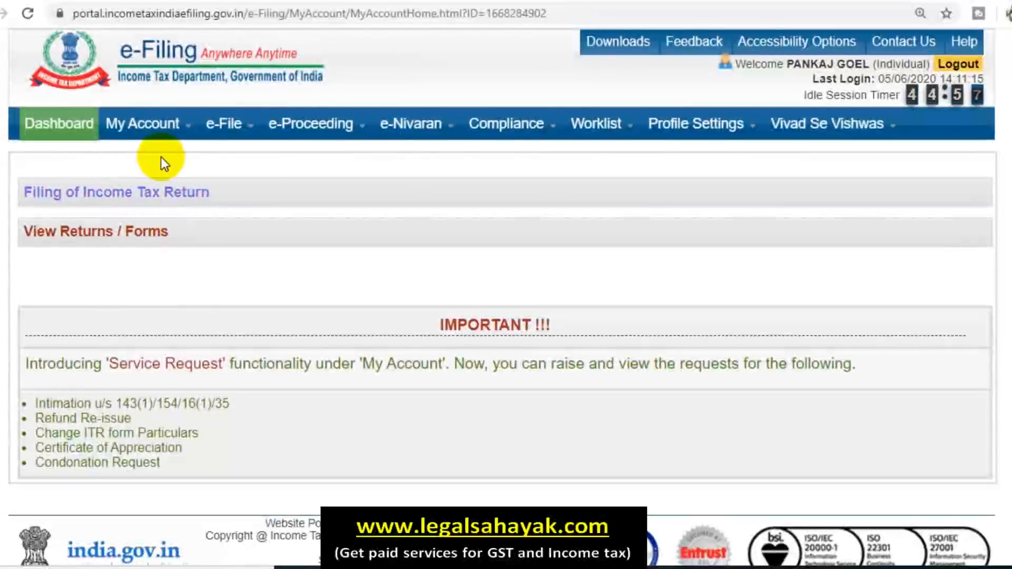
Step: Choose e-Verify Return from the My Account menu on the dashboard
mouse_move(150, 126)
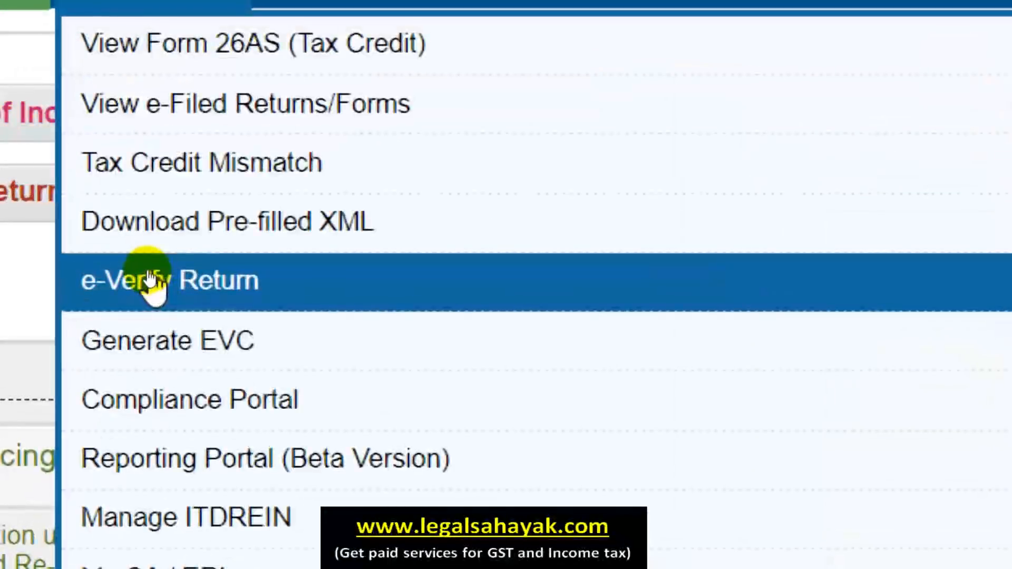
left_click(209, 285)
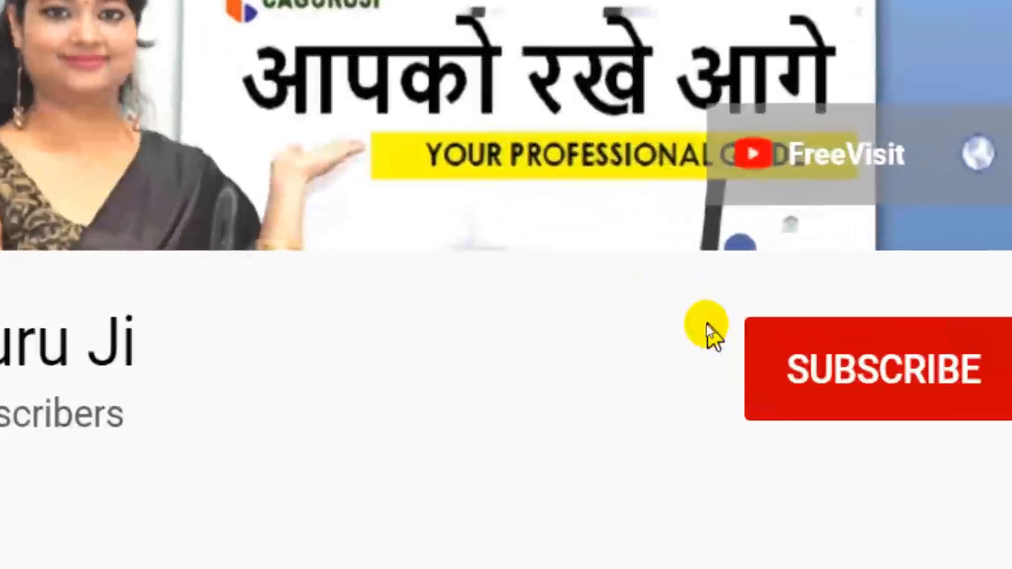
Step: Subscribe to the YouTube channel so the button shows SUBSCRIBED
left_click(804, 352)
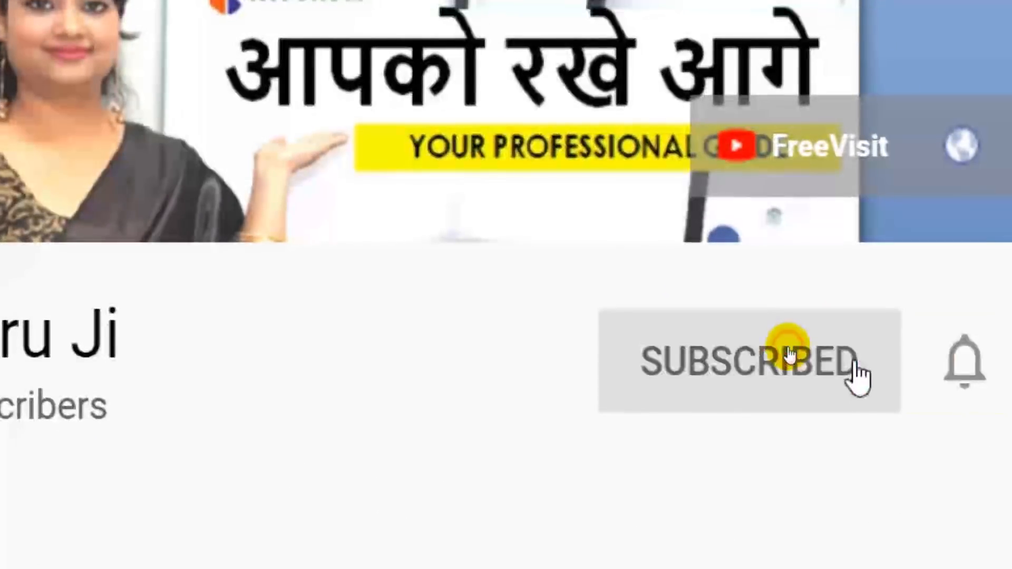